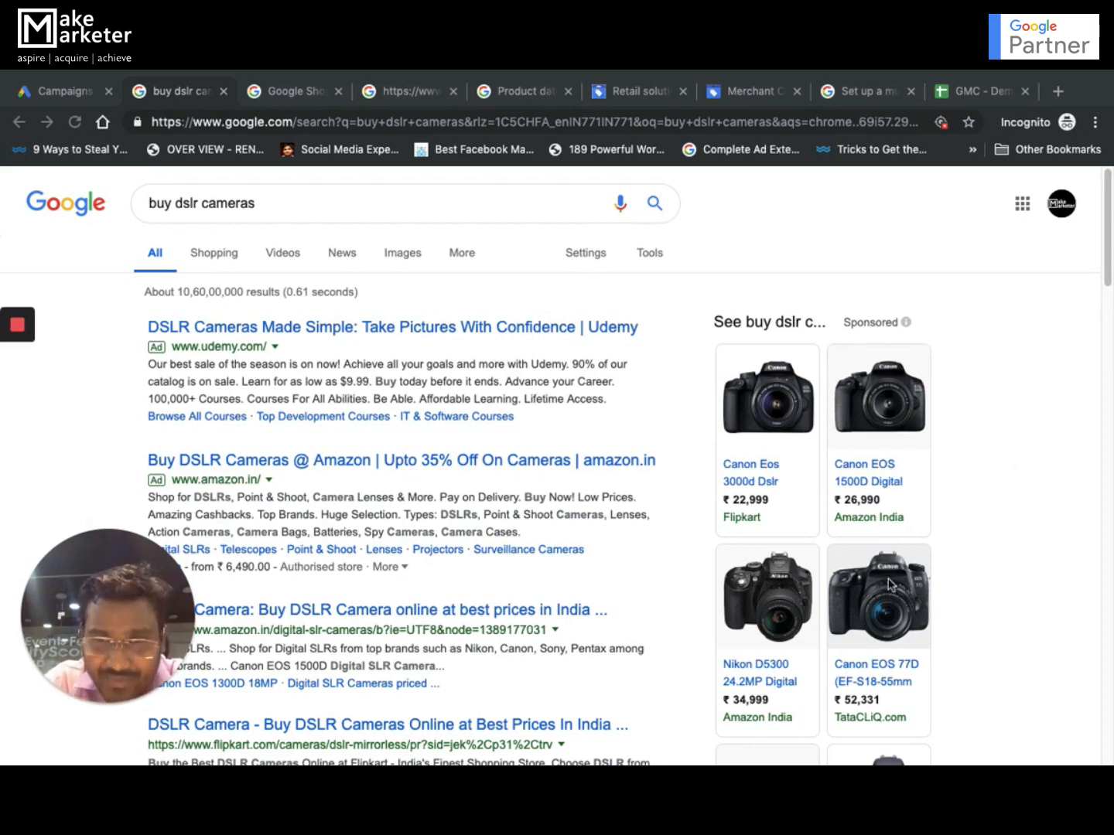
Examine the text ads and sponsored product listings in the search results for "buy dslr cameras".
{"action": "scroll", "coordinate": [1042, 615], "scroll_direction": "down", "scroll_amount": 3}
{"action": "scroll", "coordinate": [1042, 615], "scroll_direction": "up", "scroll_amount": 2}
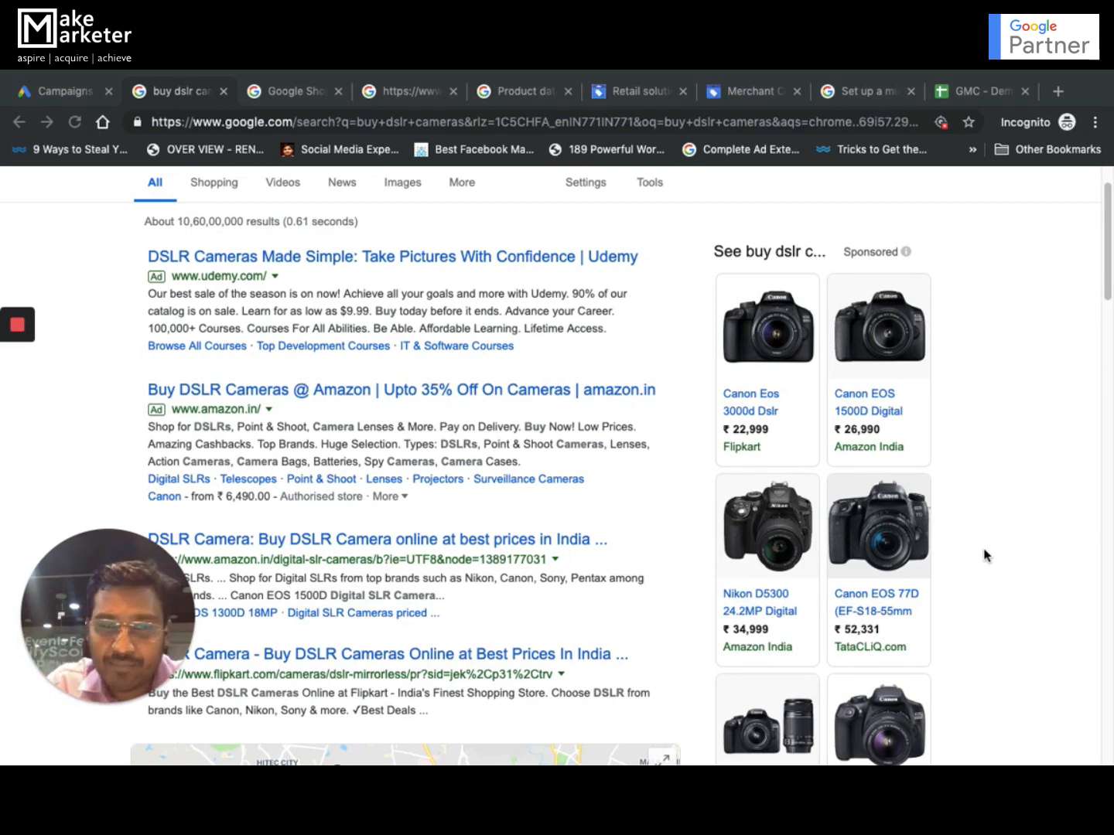
{"action": "left_click", "coordinate": [294, 409]}
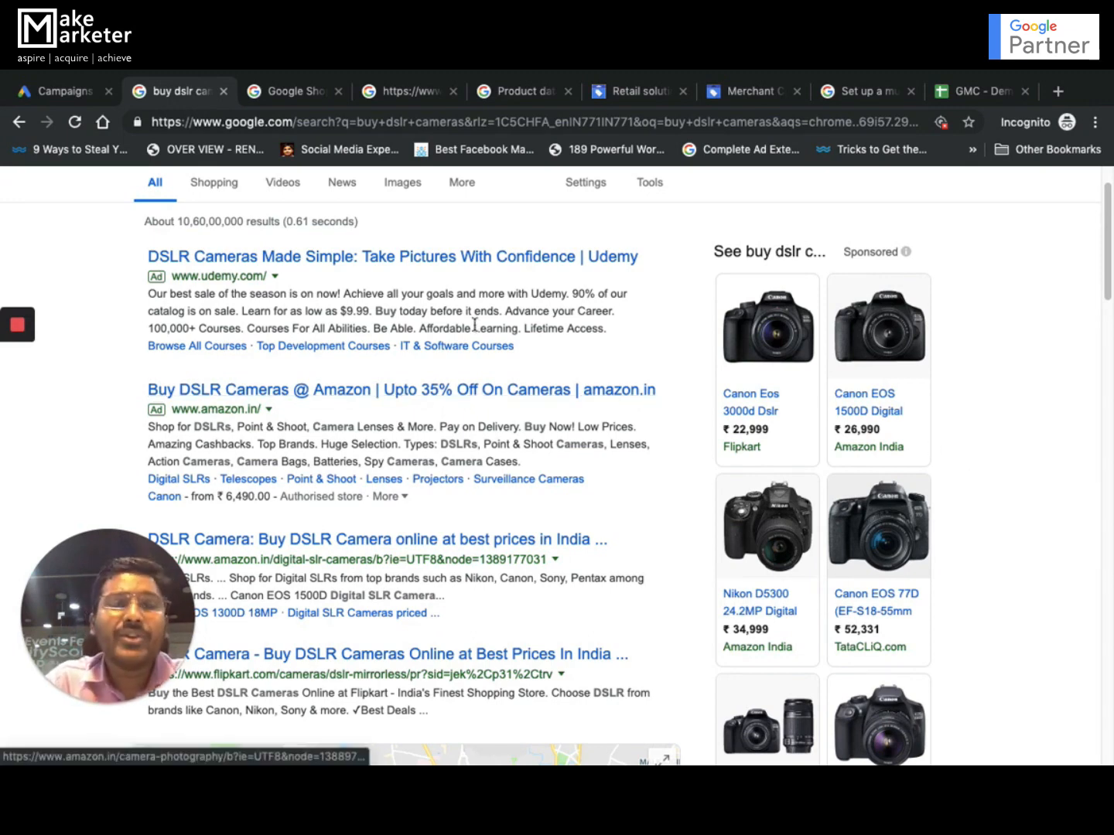
{"action": "scroll", "coordinate": [493, 445], "scroll_direction": "up", "scroll_amount": 2}
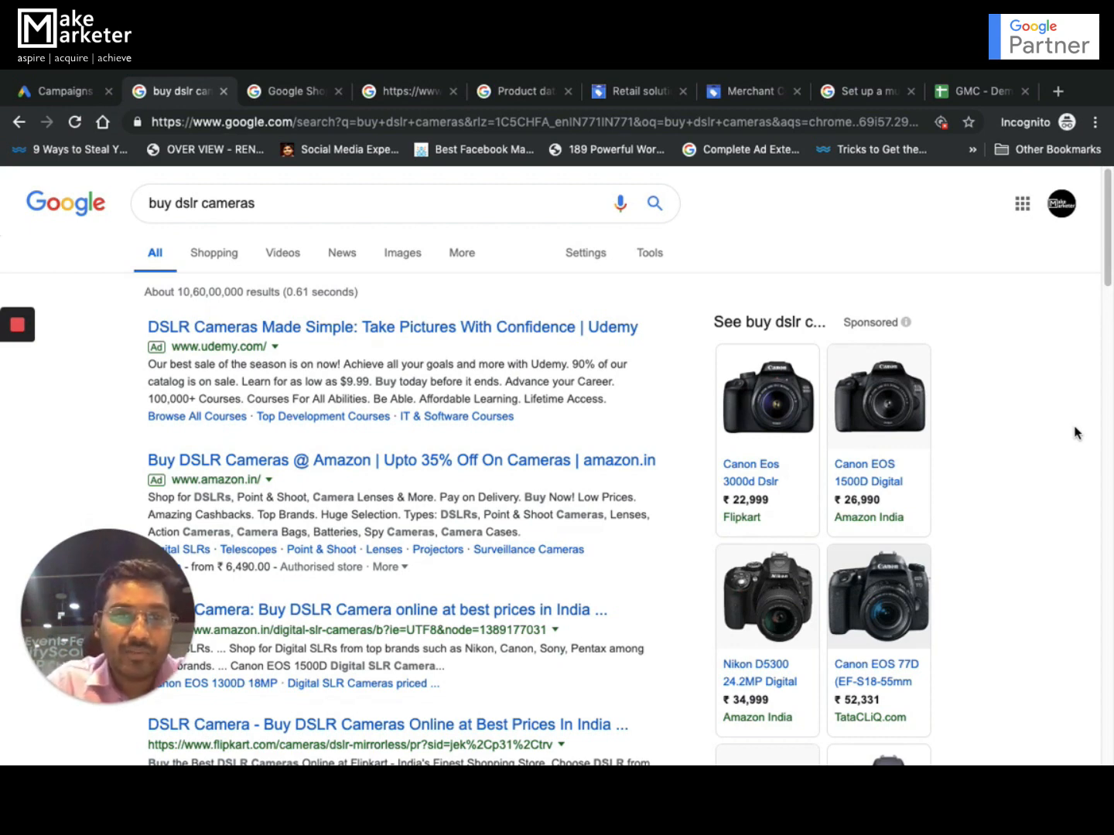
Read the Merchant Center introduction on the Google for Retail page about uploading product data for shoppers.
{"action": "left_click", "coordinate": [628, 97]}
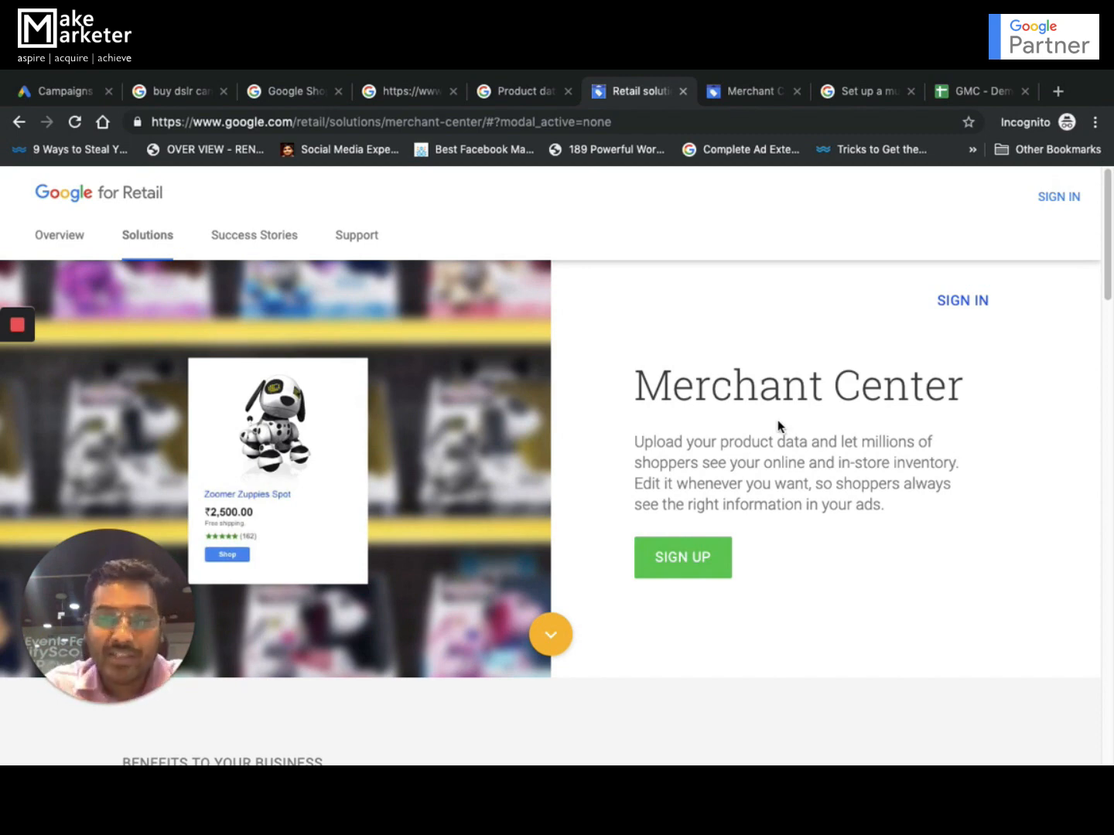
{"action": "double_click", "coordinate": [642, 442]}
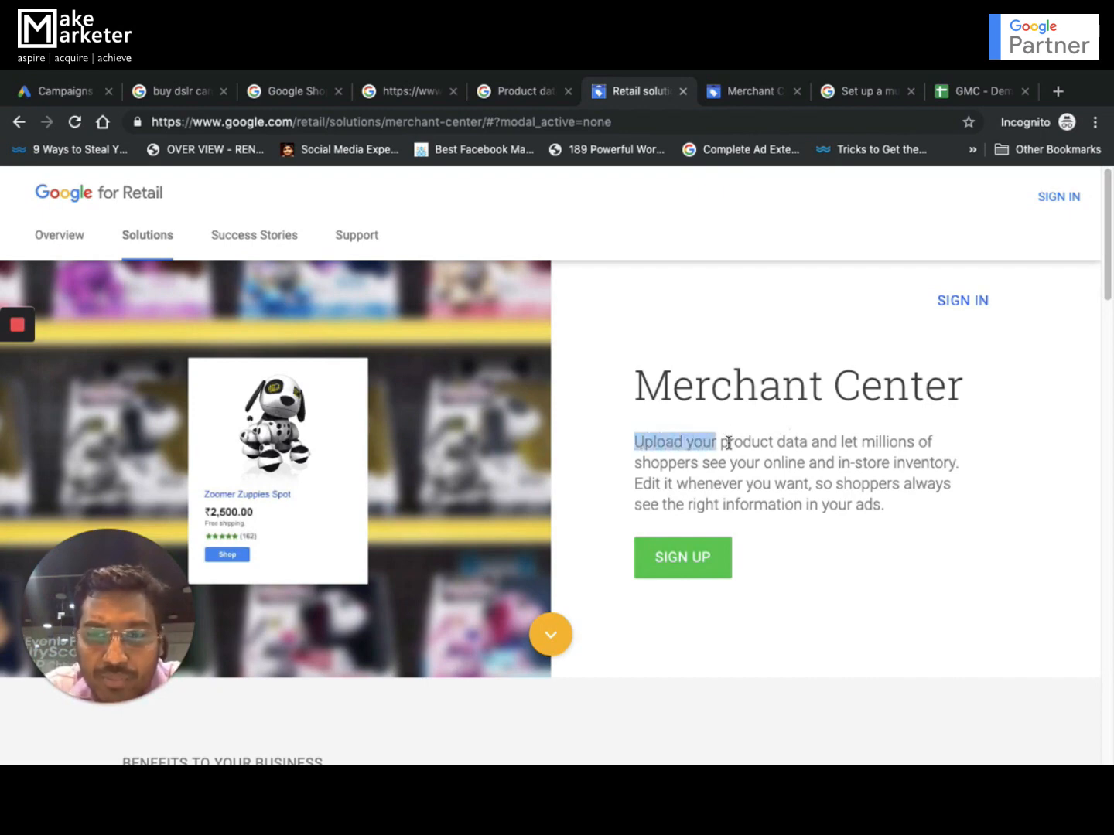
{"action": "left_click_drag", "start_coordinate": [710, 442], "coordinate": [817, 463]}
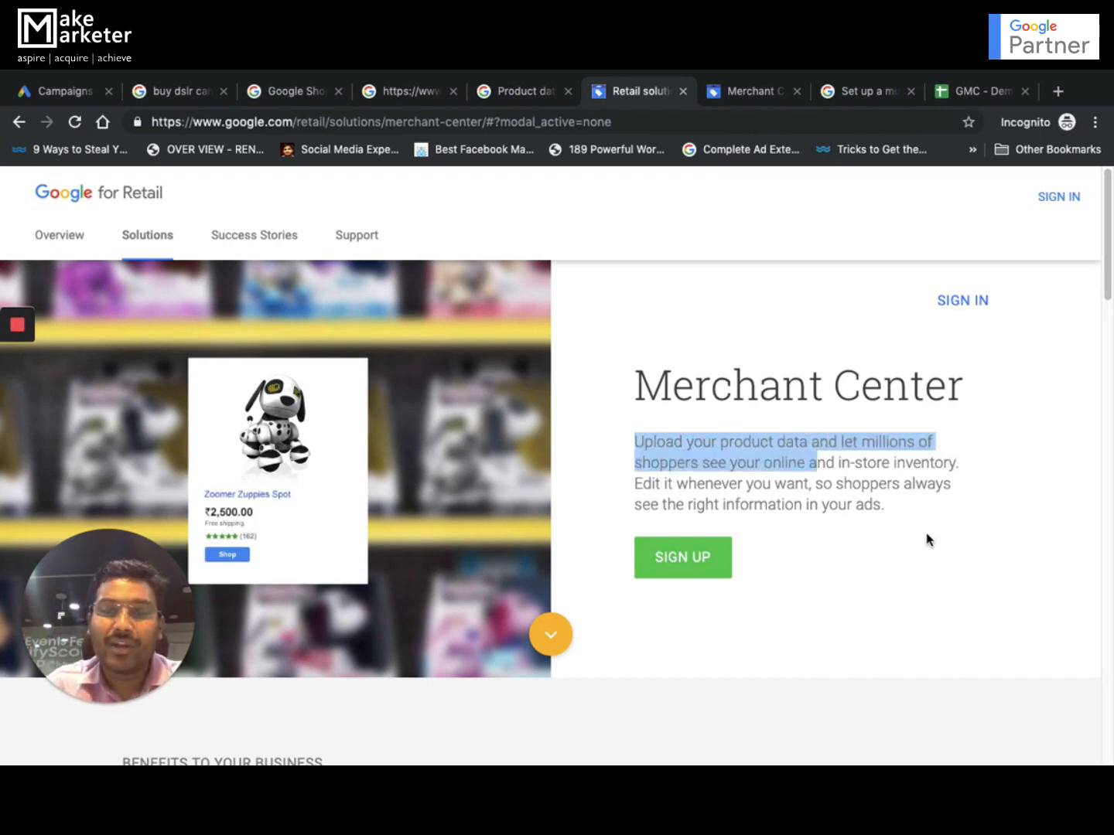
{"action": "scroll", "coordinate": [832, 553], "scroll_direction": "down", "scroll_amount": 2}
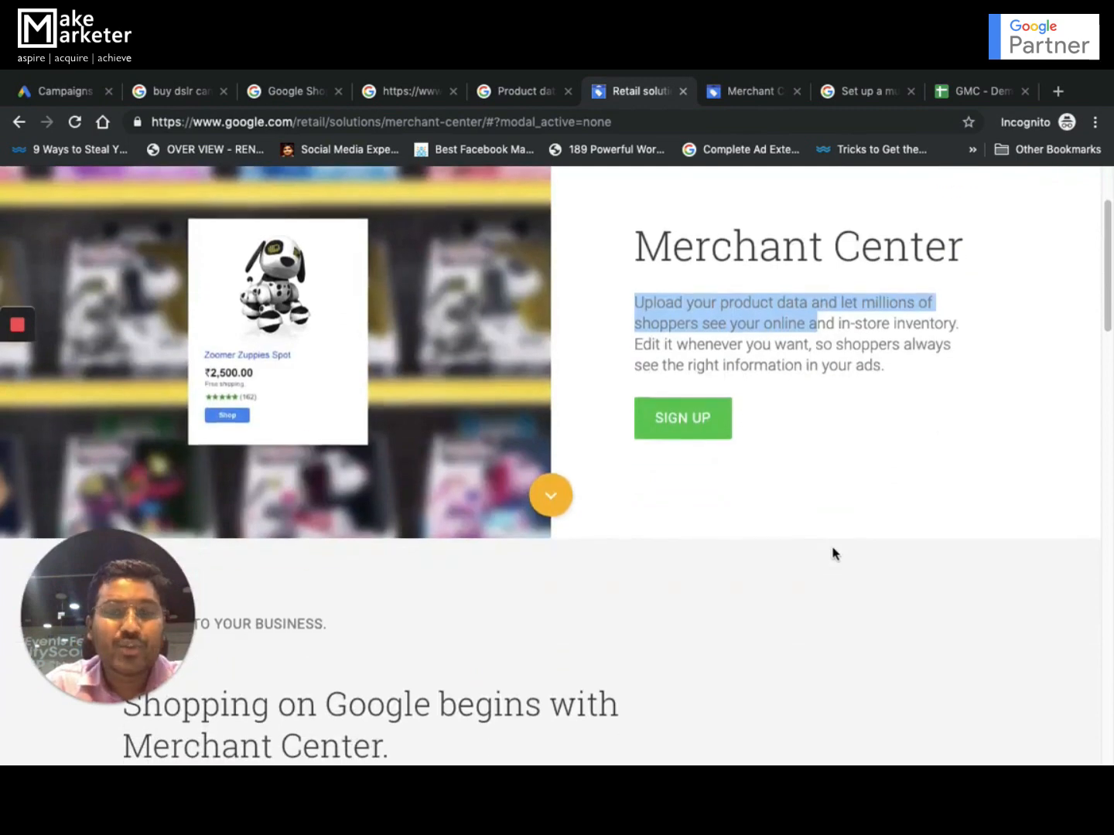
Examine the Merchant Center business benefits and the instructions for getting started on Shopping ads.
{"action": "scroll", "coordinate": [833, 553], "scroll_direction": "down", "scroll_amount": 5}
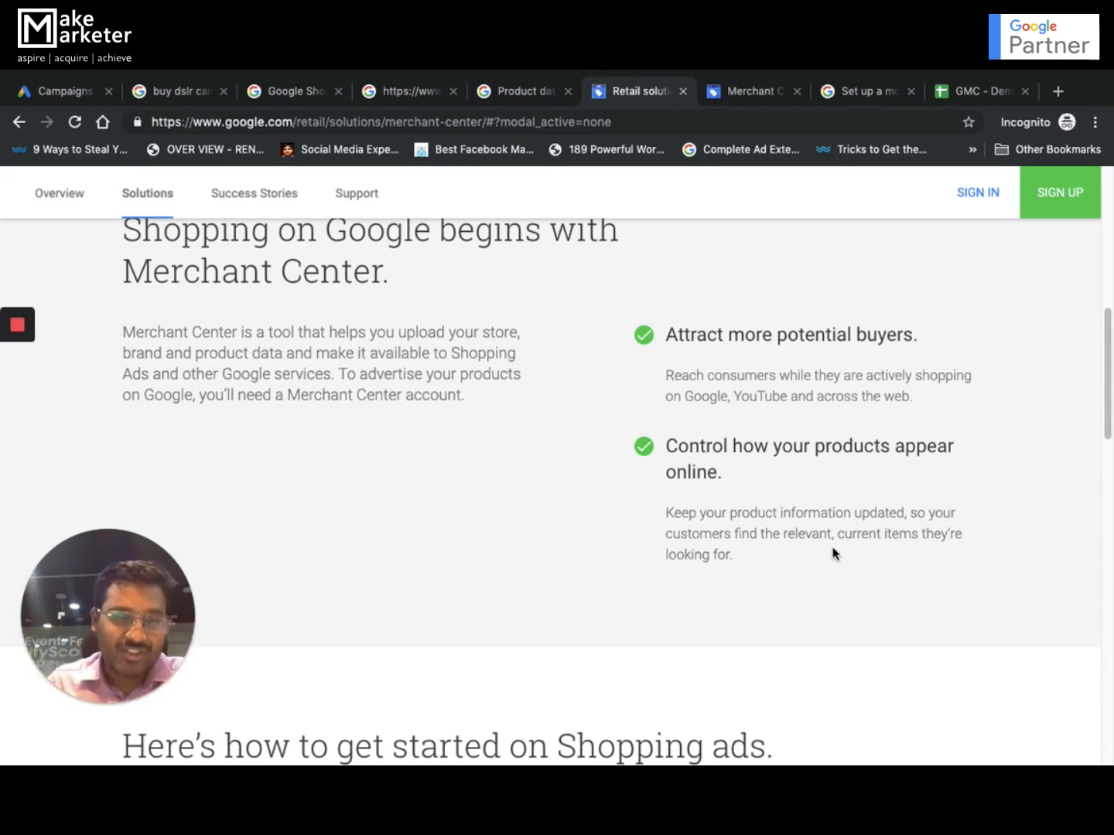
{"action": "scroll", "coordinate": [773, 535], "scroll_direction": "up", "scroll_amount": 3}
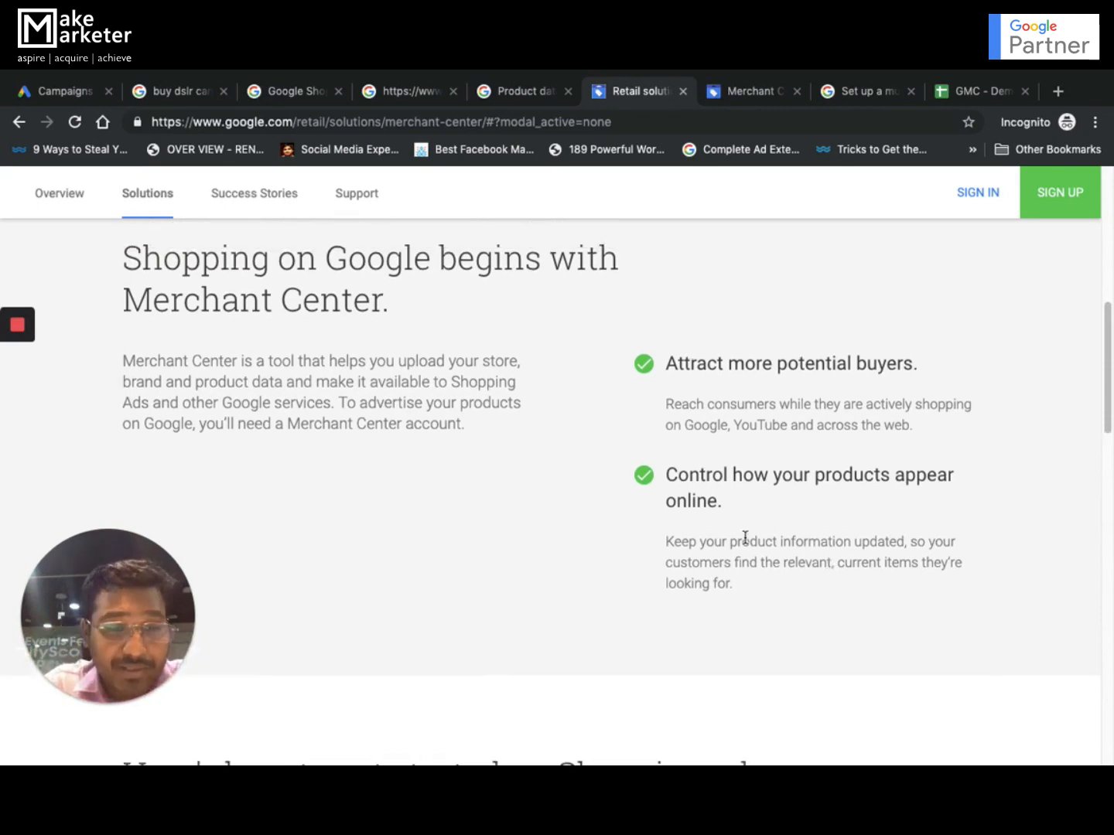
{"action": "left_click_drag", "start_coordinate": [396, 401], "coordinate": [108, 341]}
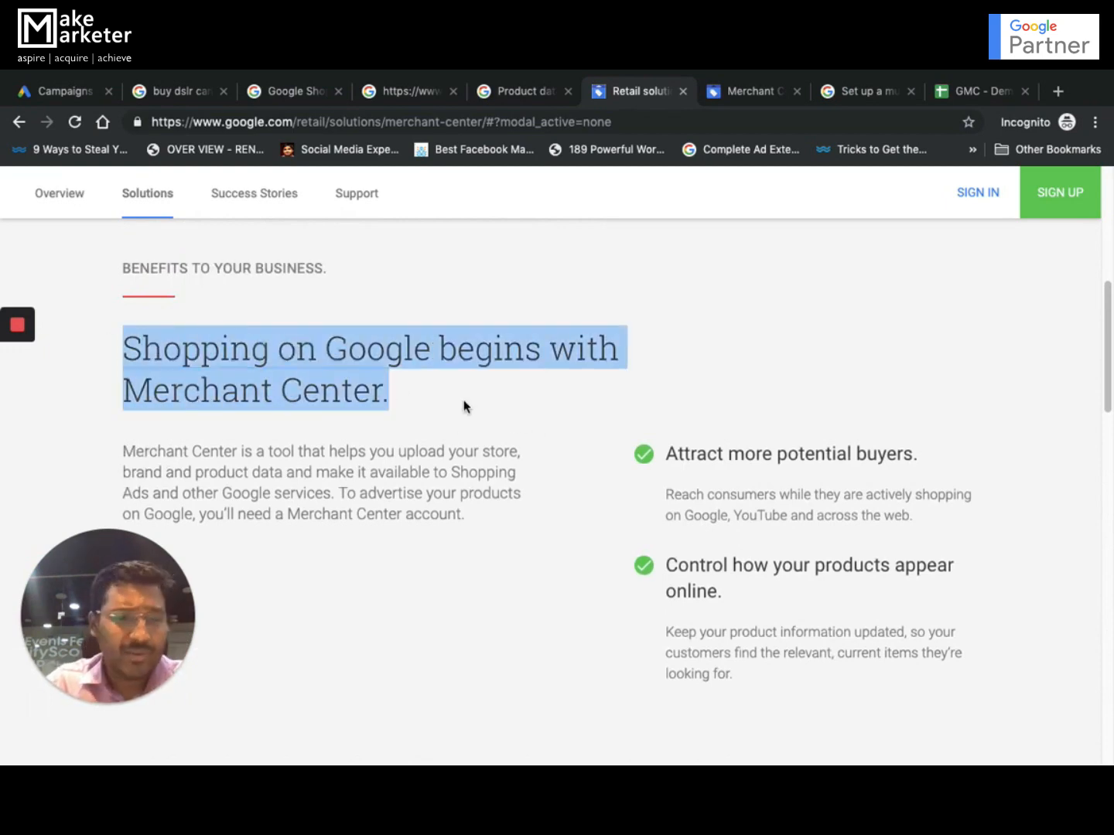
{"action": "scroll", "coordinate": [463, 400], "scroll_direction": "down", "scroll_amount": 3}
{"action": "scroll", "coordinate": [463, 400], "scroll_direction": "up", "scroll_amount": 2}
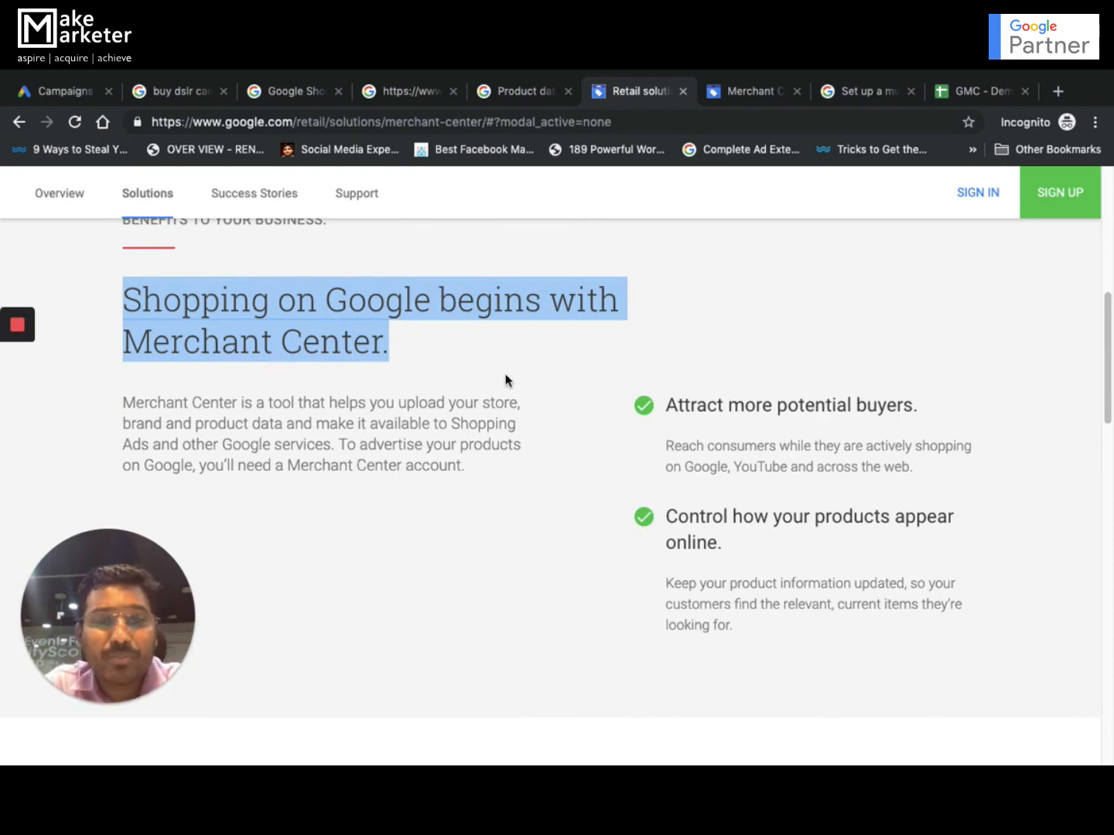
{"action": "scroll", "coordinate": [507, 380], "scroll_direction": "up", "scroll_amount": 1}
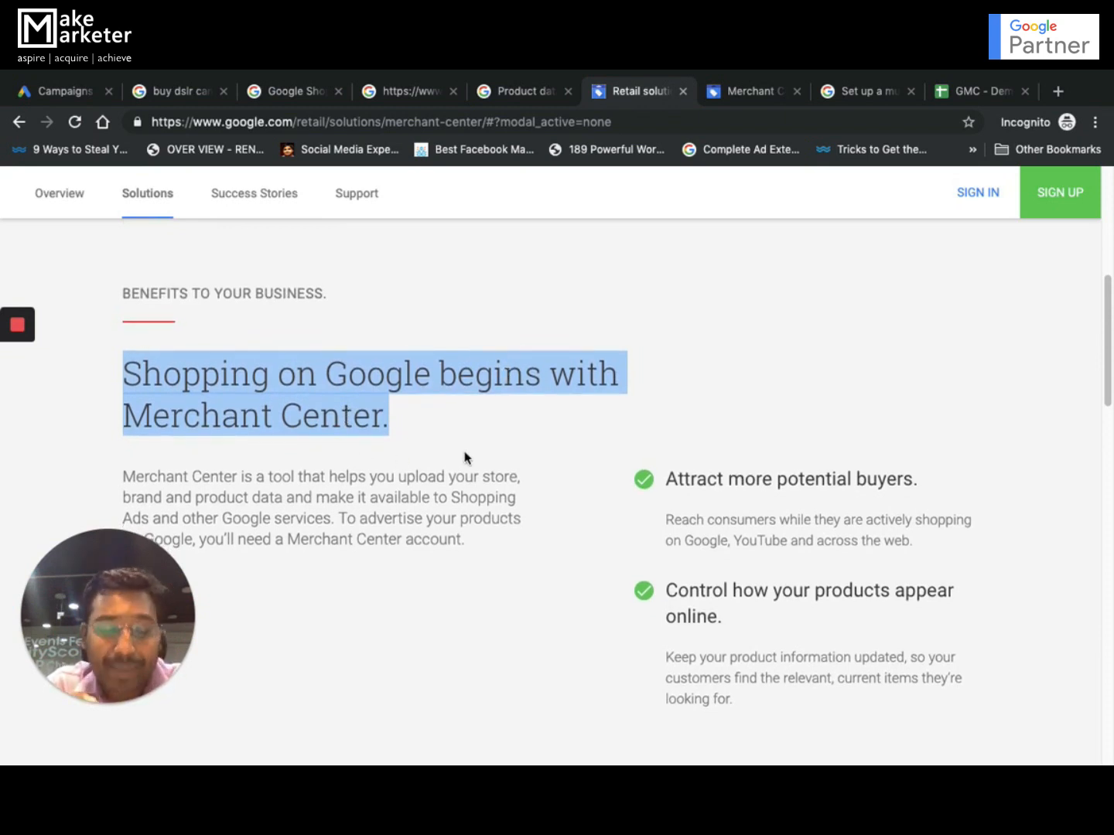
{"action": "scroll", "coordinate": [798, 525], "scroll_direction": "down", "scroll_amount": 2}
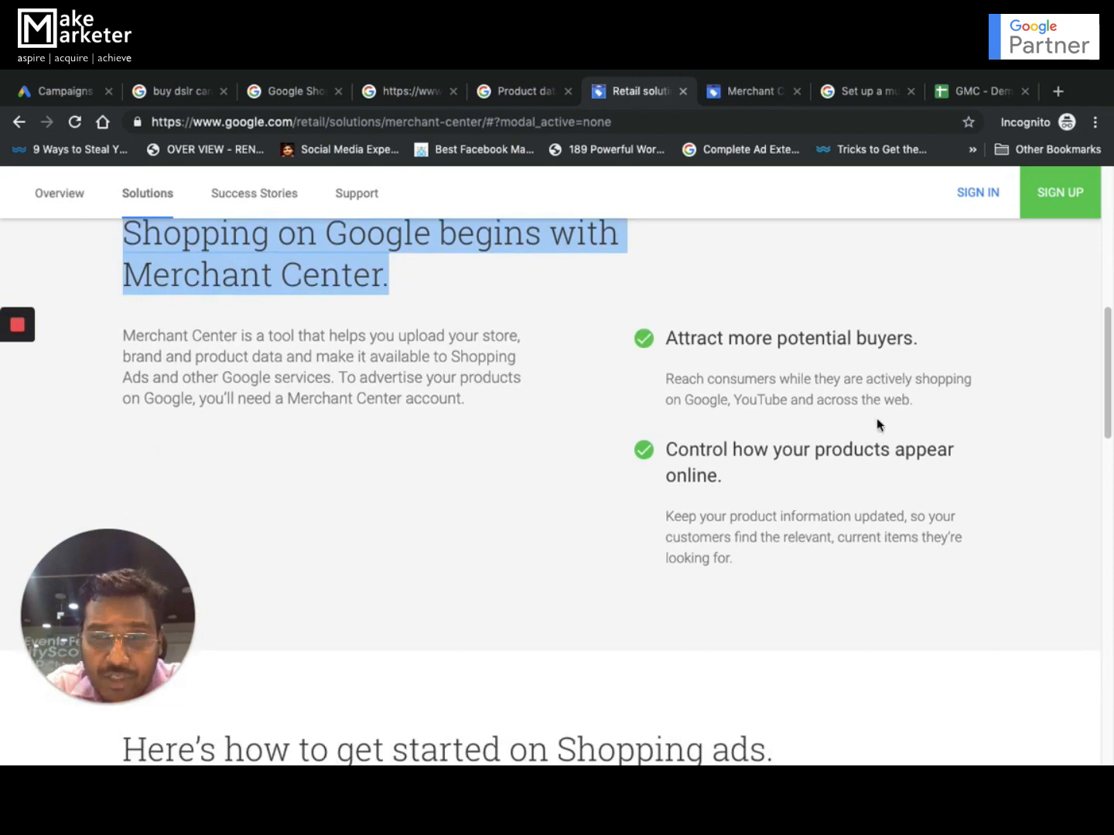
{"action": "scroll", "coordinate": [846, 571], "scroll_direction": "down", "scroll_amount": 6}
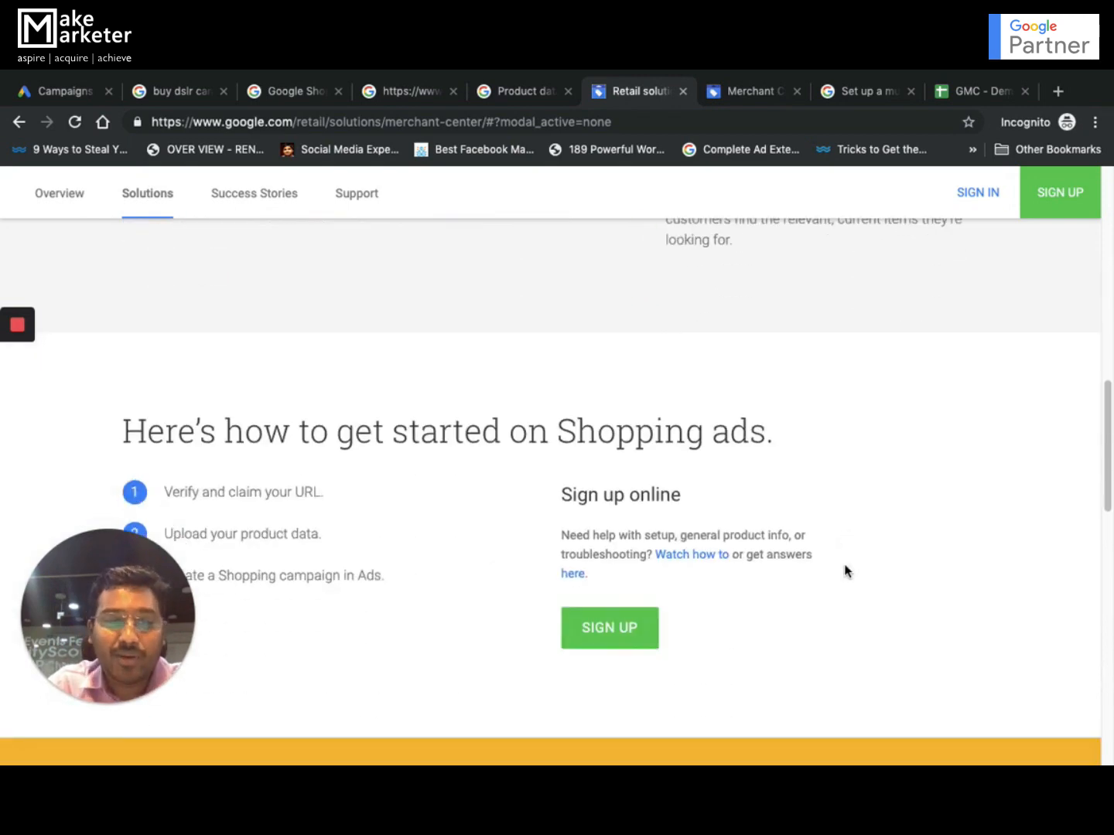
{"action": "scroll", "coordinate": [845, 570], "scroll_direction": "up", "scroll_amount": 1}
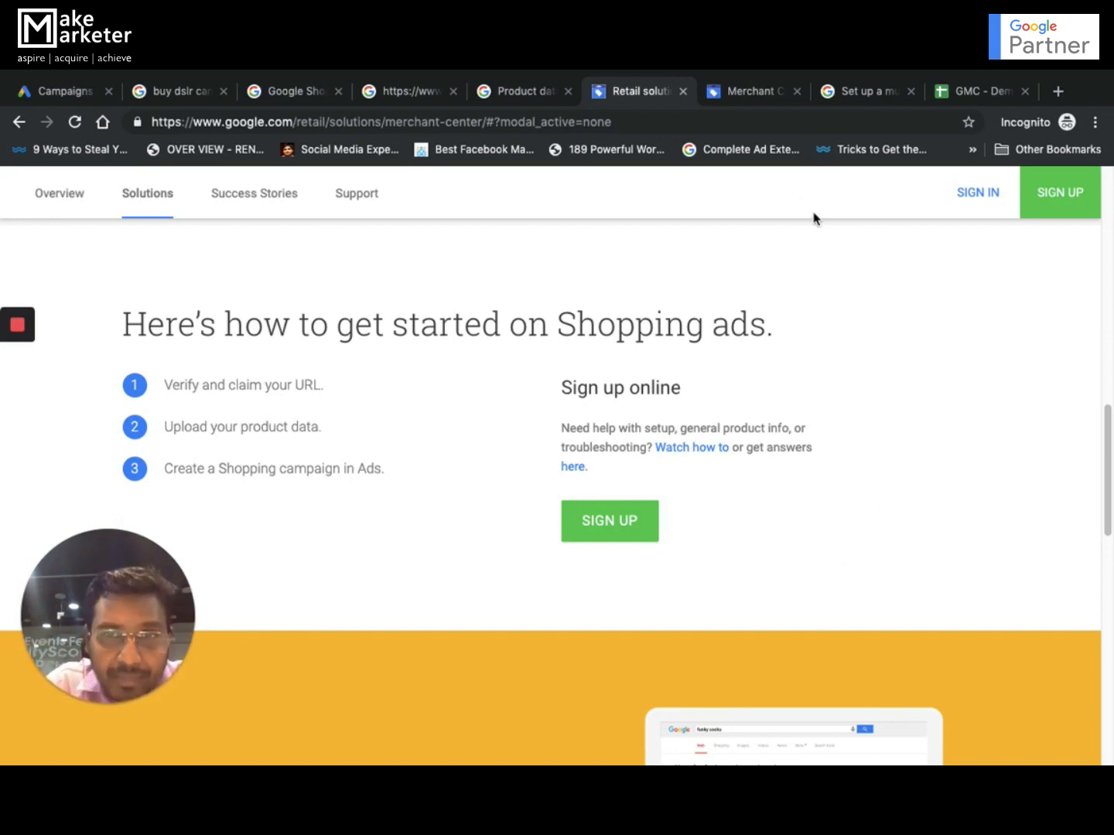
{"action": "left_click", "coordinate": [744, 93]}
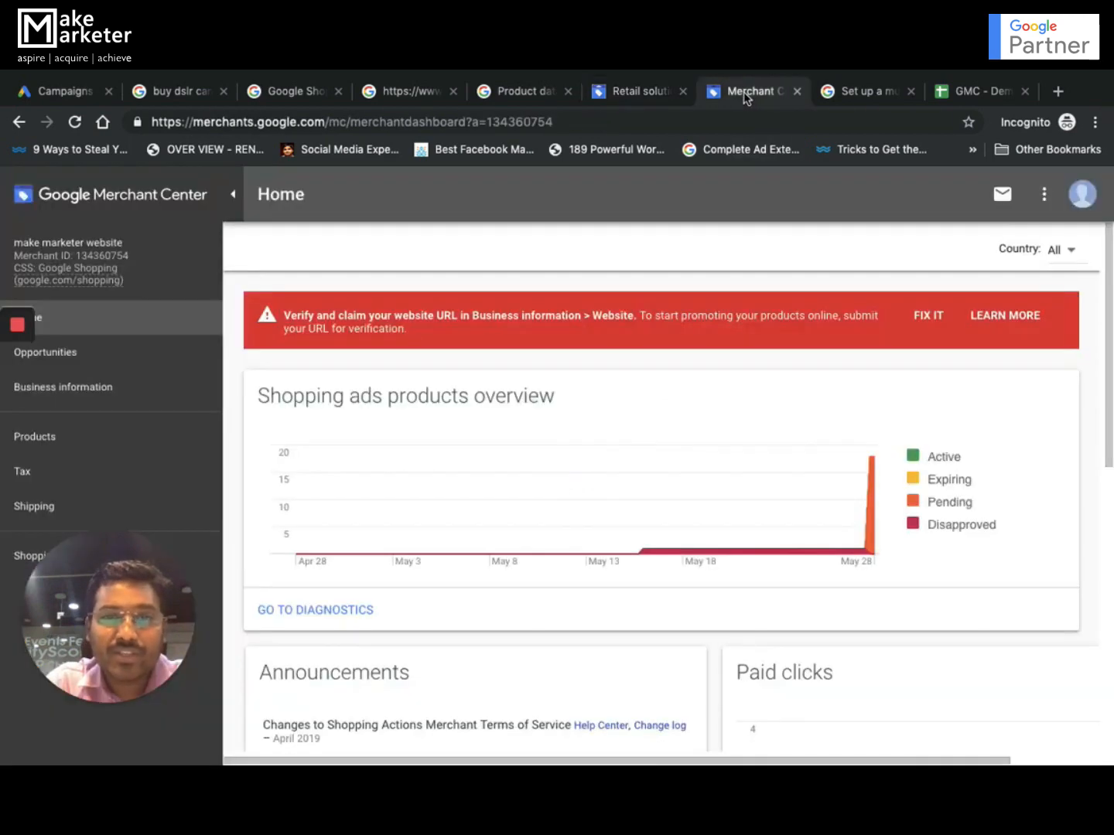
{"action": "left_click", "coordinate": [513, 93]}
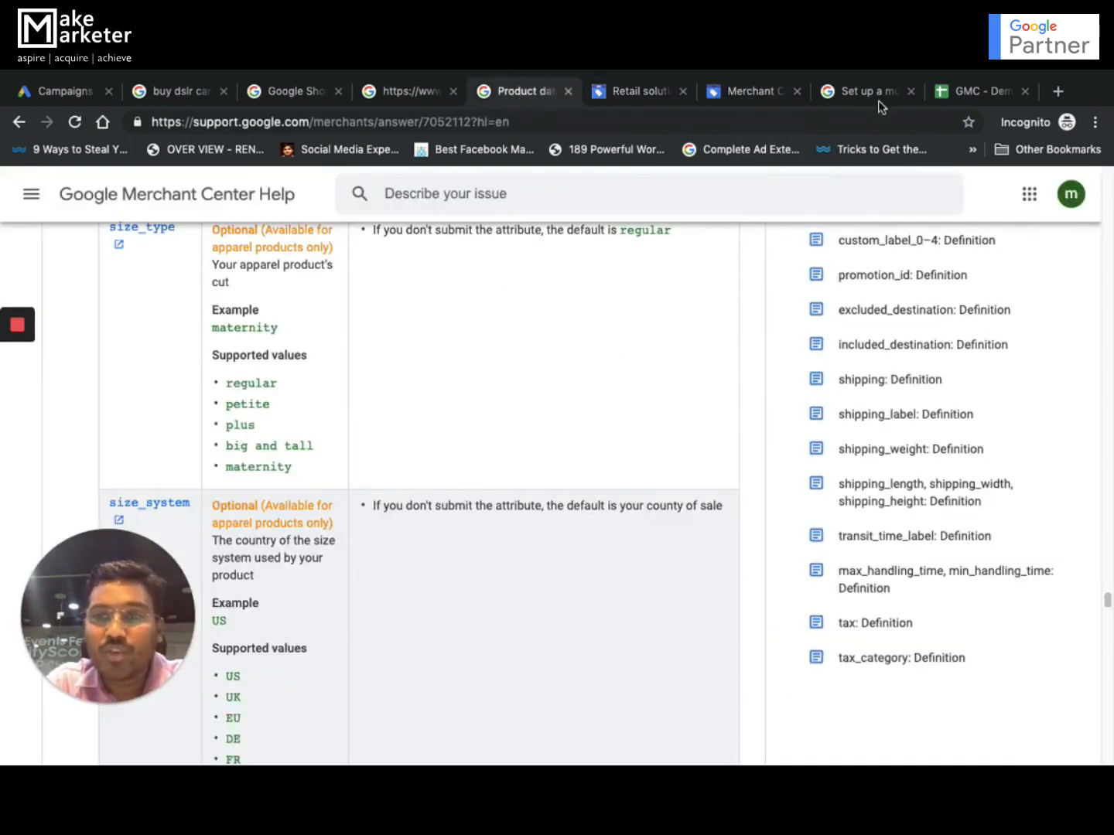
{"action": "left_click", "coordinate": [394, 78]}
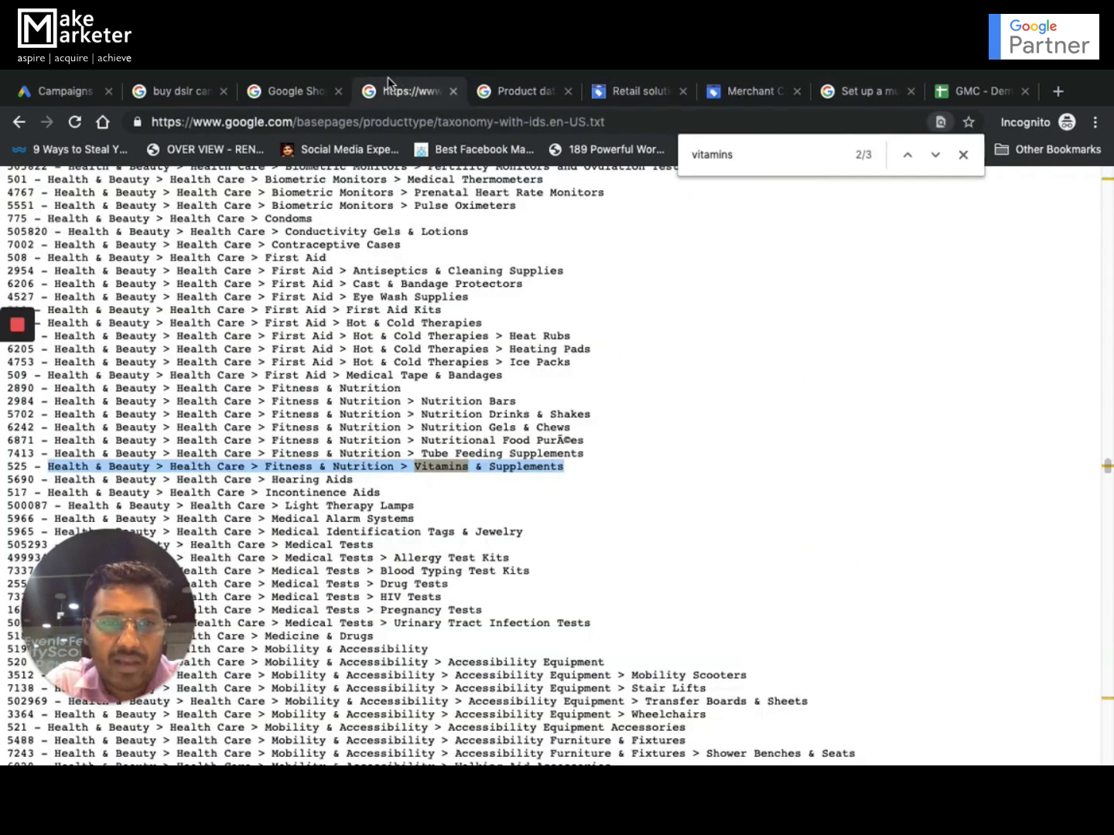
{"action": "left_click", "coordinate": [288, 85]}
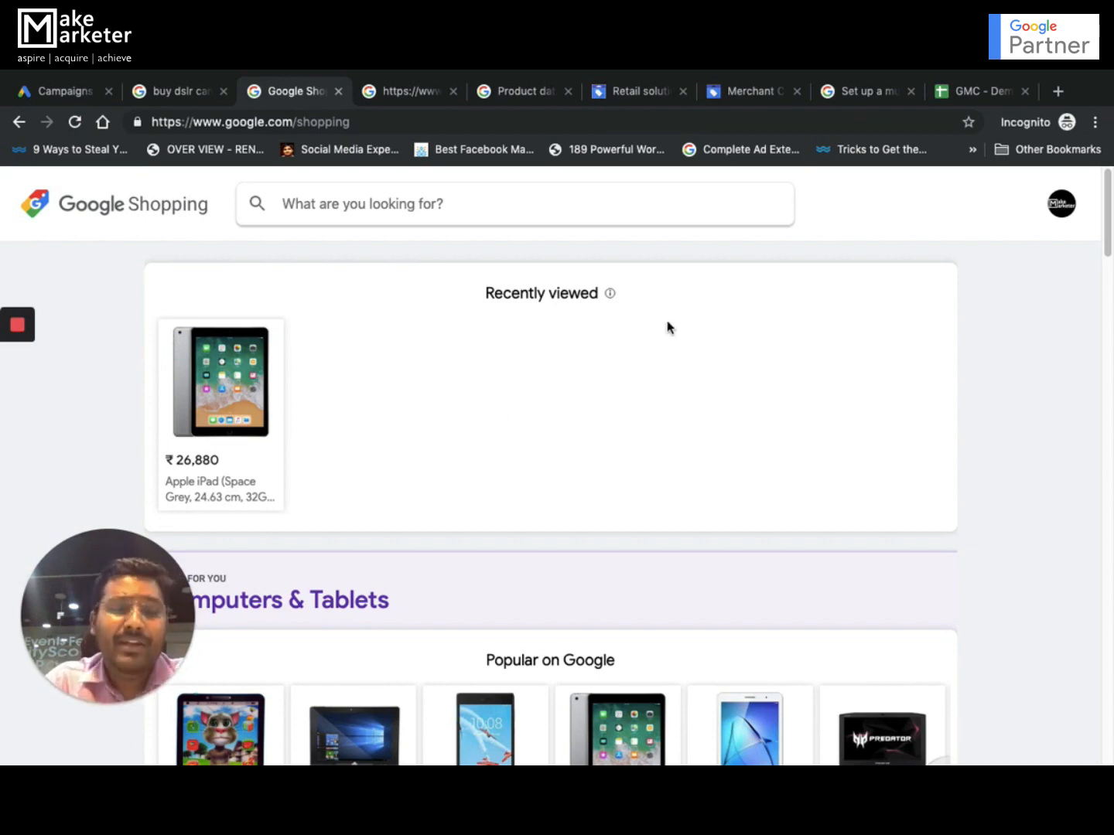
{"action": "left_click", "coordinate": [644, 90]}
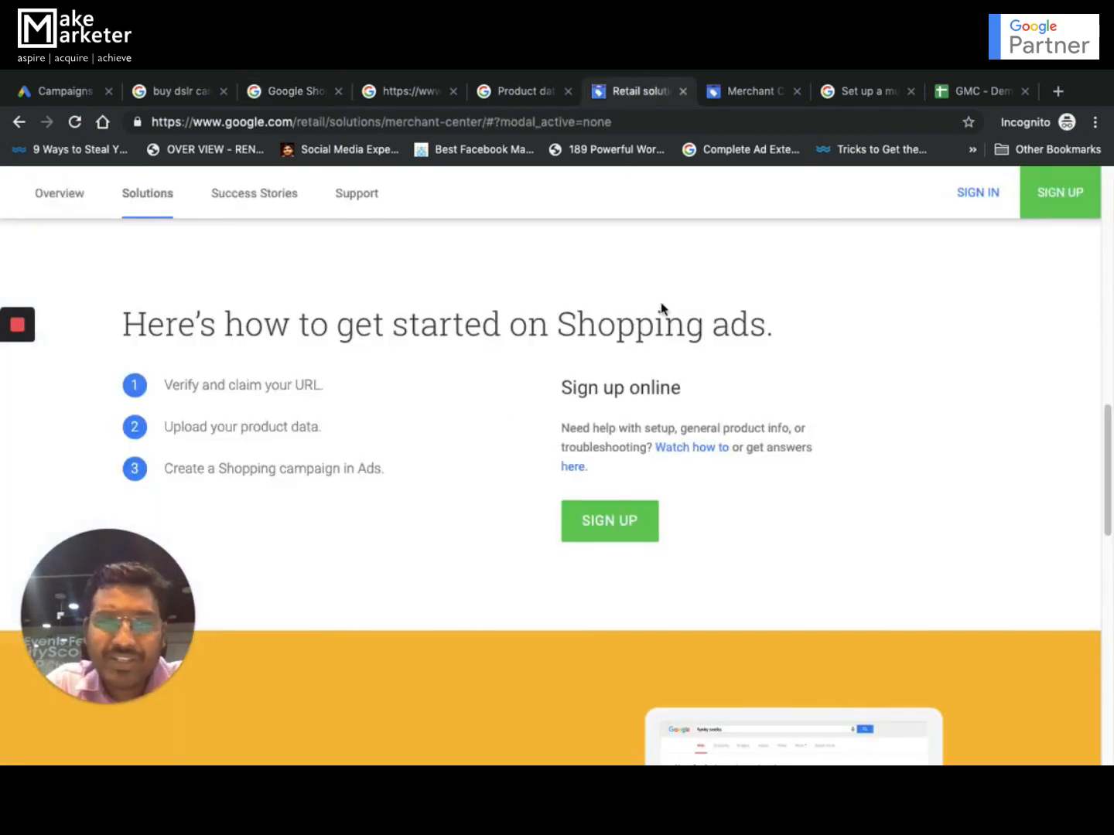
In the Merchant Center account, check the website URL's verification and claim status and the linked Google Ads accounts.
{"action": "left_click", "coordinate": [754, 96]}
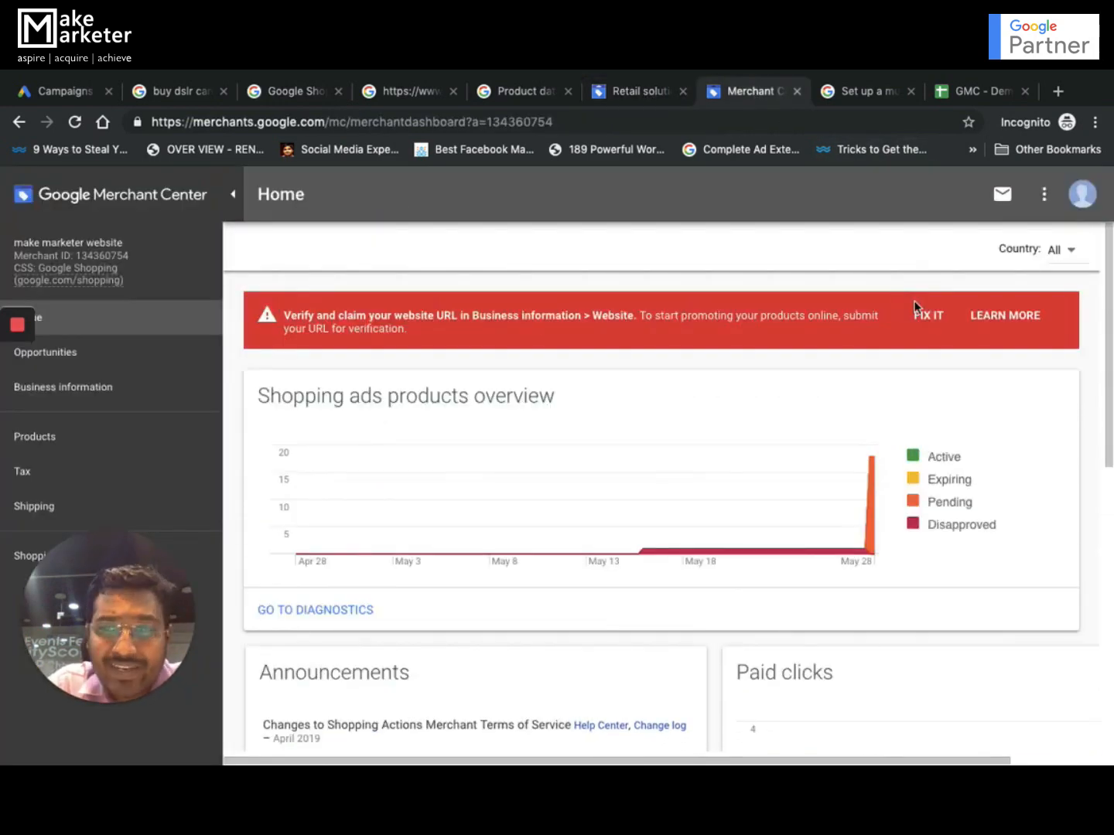
{"action": "left_click", "coordinate": [924, 323]}
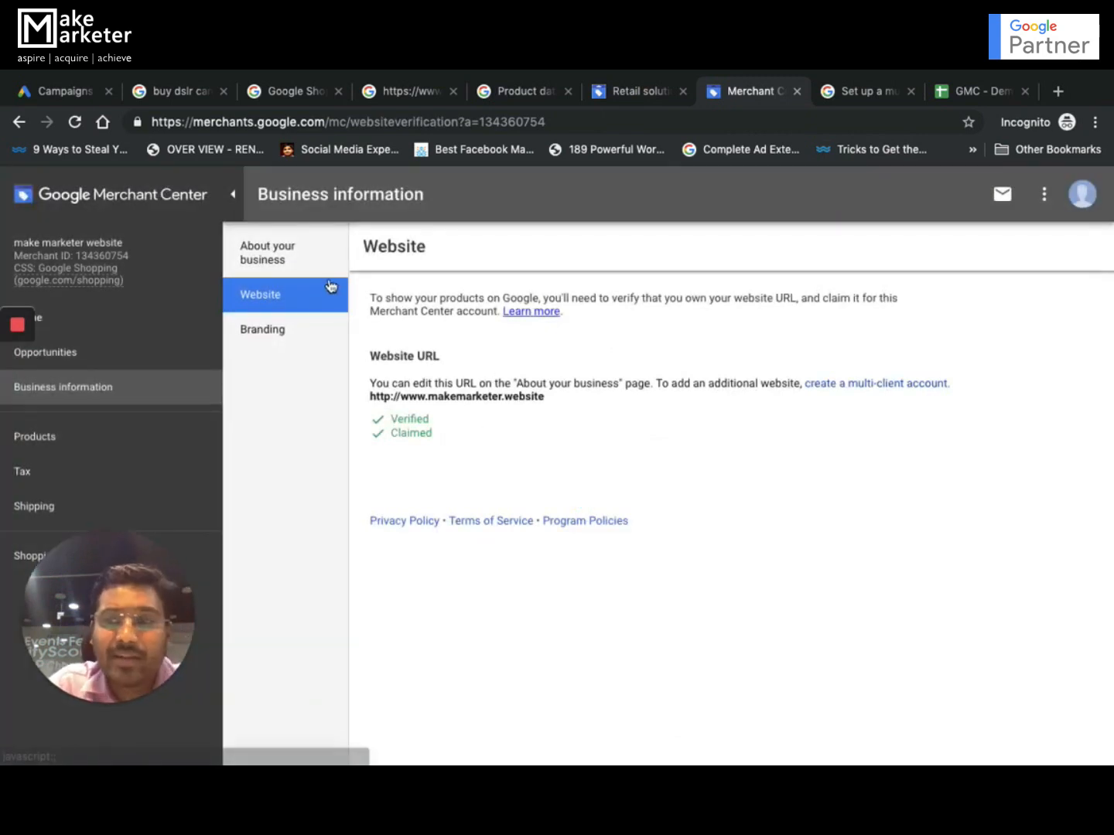
{"action": "left_click", "coordinate": [1045, 196]}
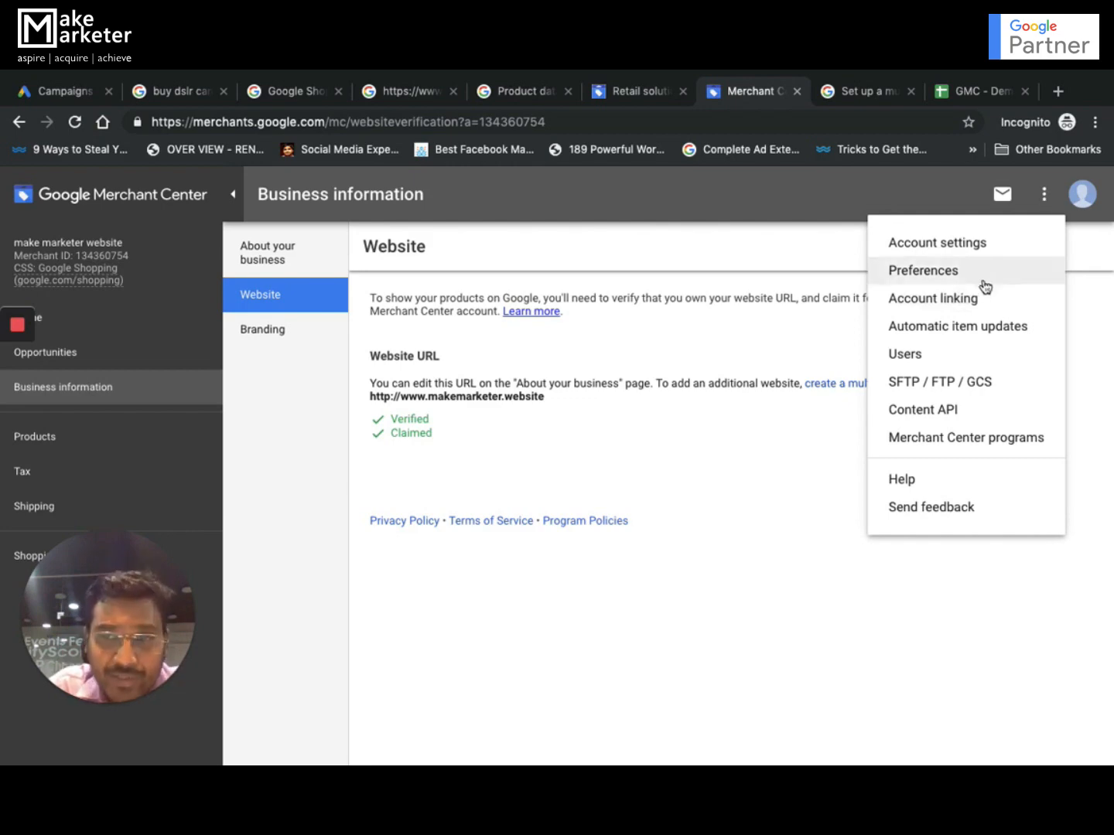
{"action": "left_click", "coordinate": [971, 304]}
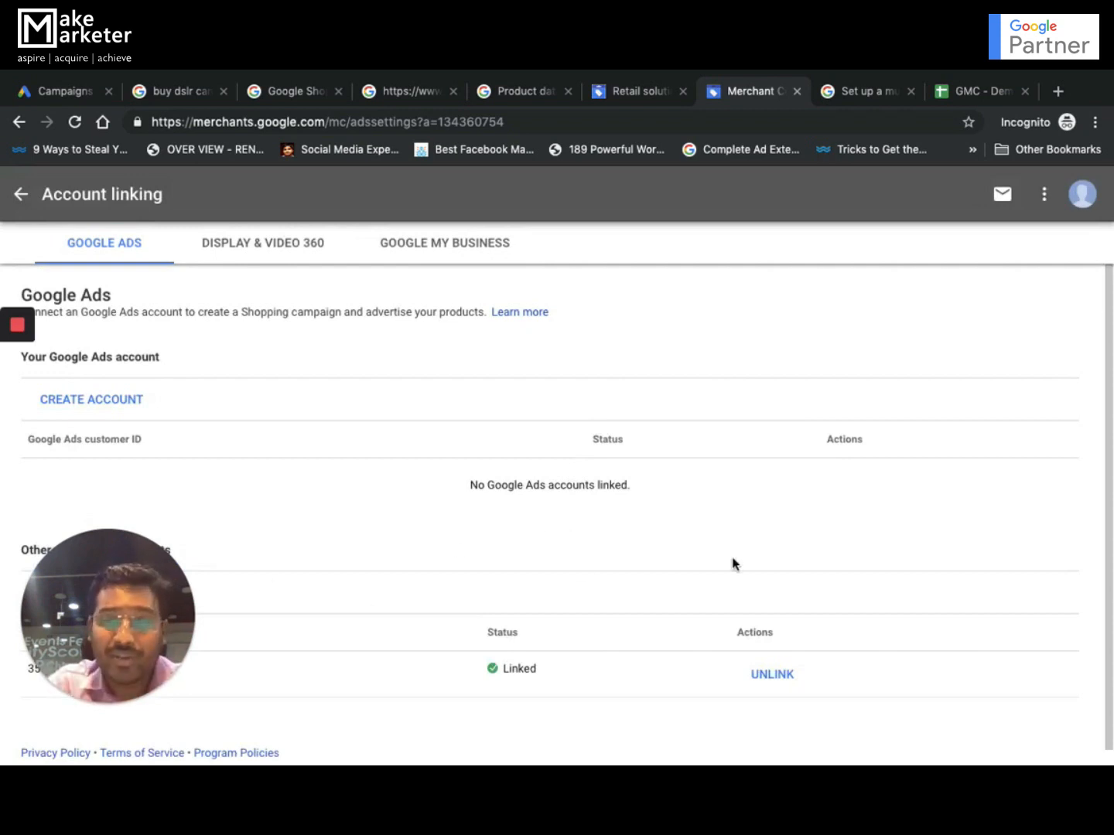
{"action": "left_click", "coordinate": [21, 194]}
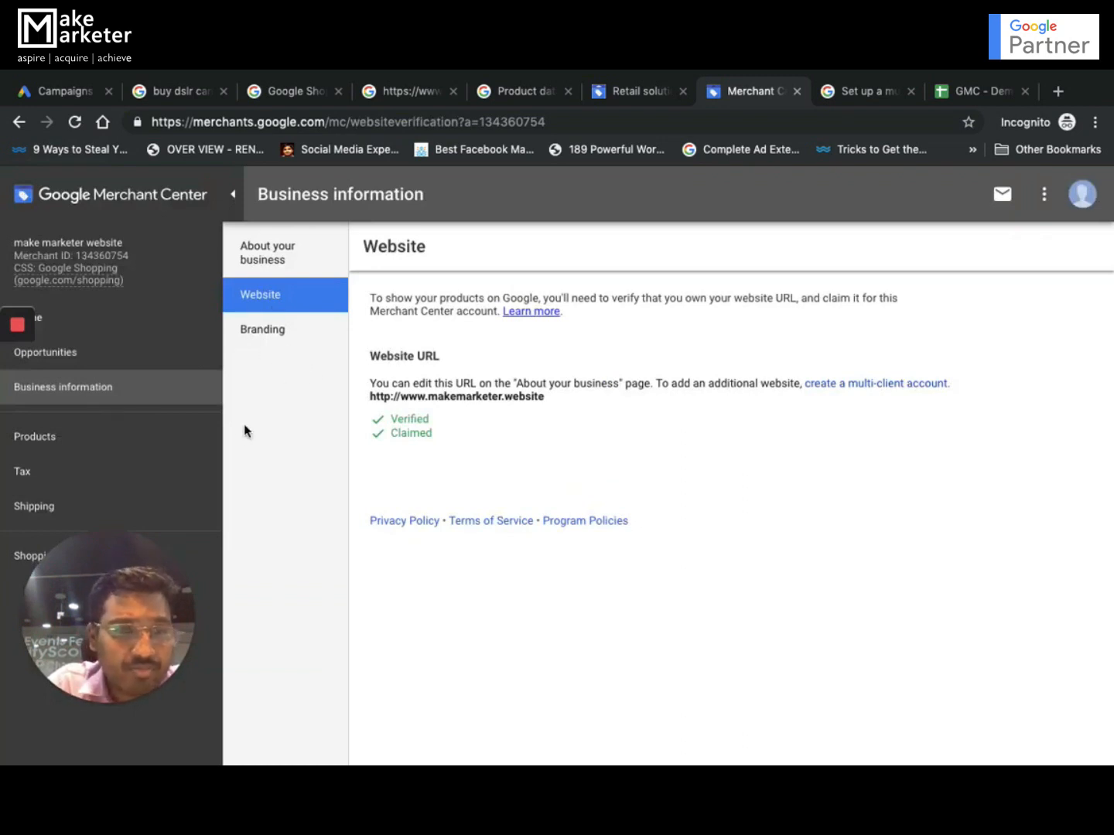
Review the item issues in the product diagnostics and the full list of submitted products.
{"action": "left_click", "coordinate": [66, 319]}
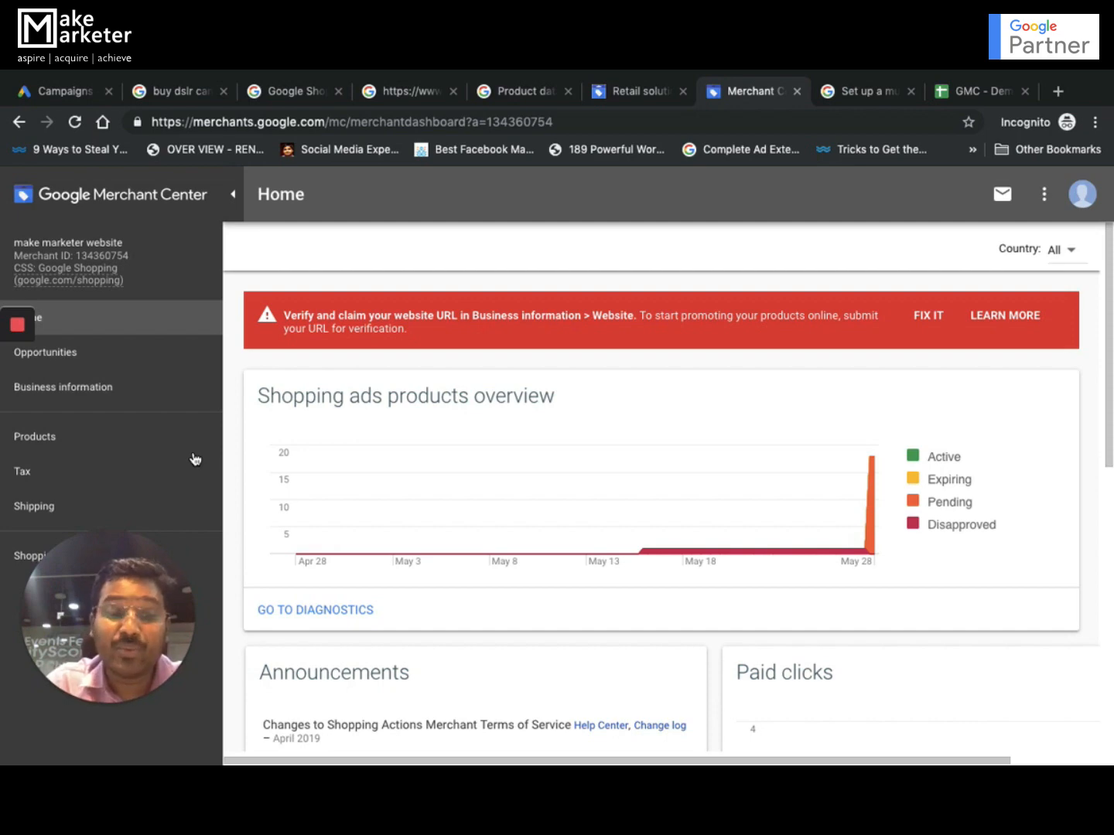
{"action": "left_click", "coordinate": [66, 437]}
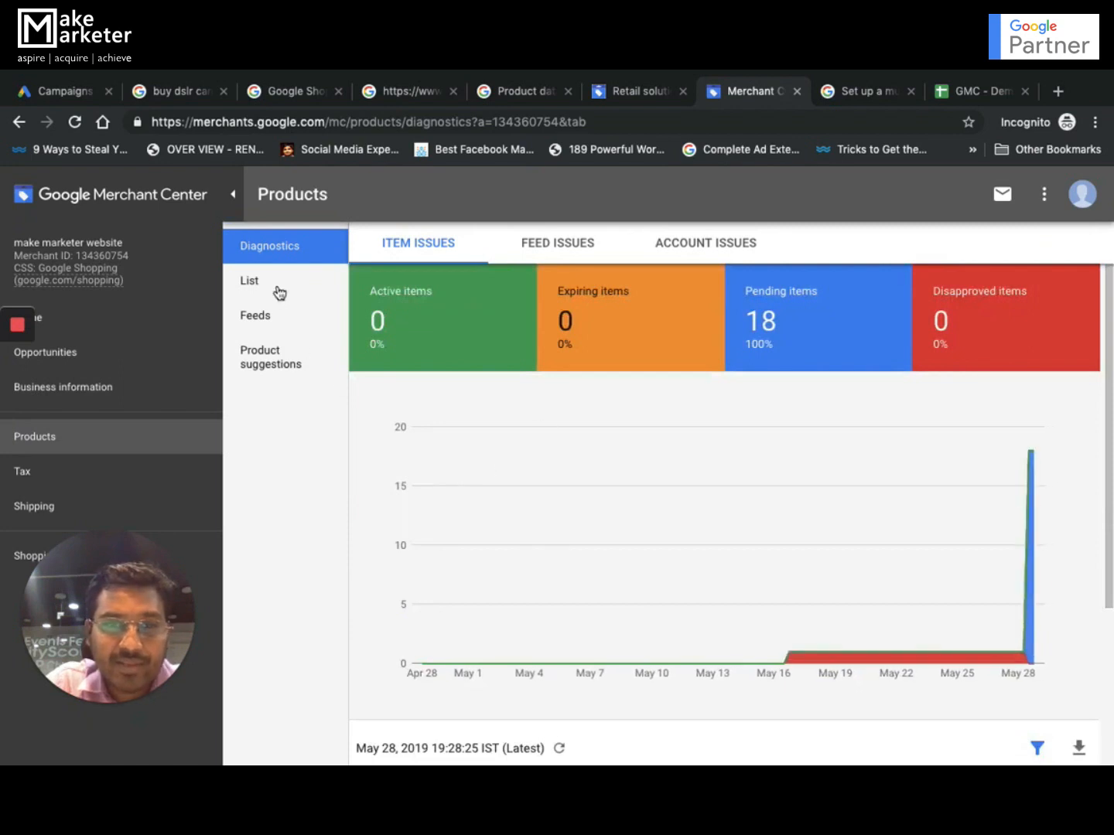
{"action": "scroll", "coordinate": [569, 450], "scroll_direction": "down", "scroll_amount": 3}
{"action": "scroll", "coordinate": [569, 449], "scroll_direction": "up", "scroll_amount": 3}
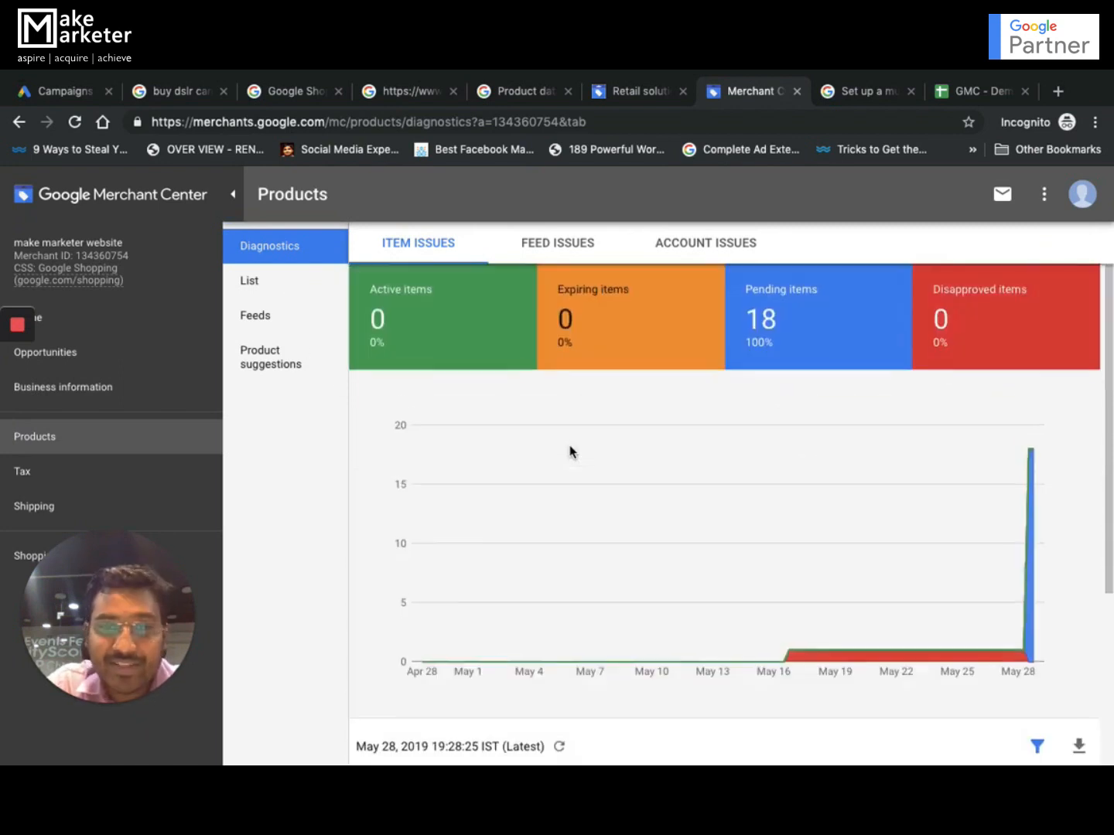
{"action": "left_click", "coordinate": [273, 295]}
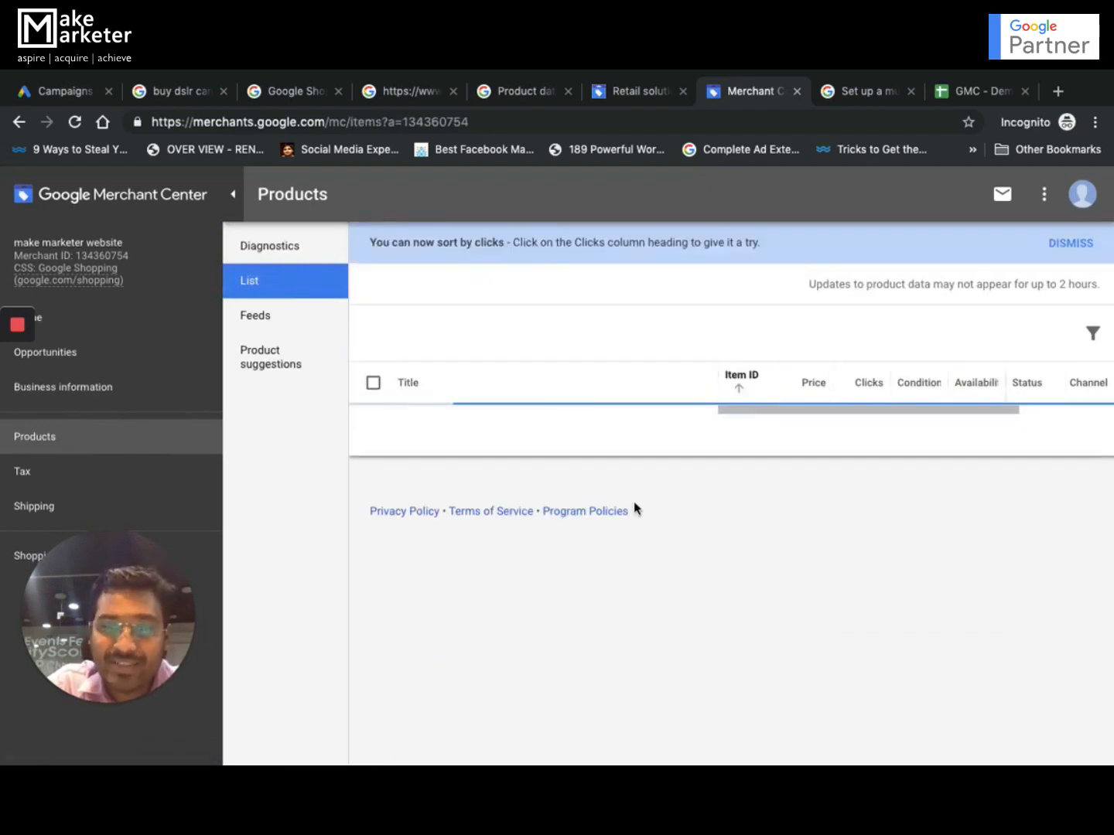
{"action": "scroll", "coordinate": [640, 577], "scroll_direction": "down", "scroll_amount": 1}
{"action": "scroll", "coordinate": [640, 576], "scroll_direction": "up", "scroll_amount": 1}
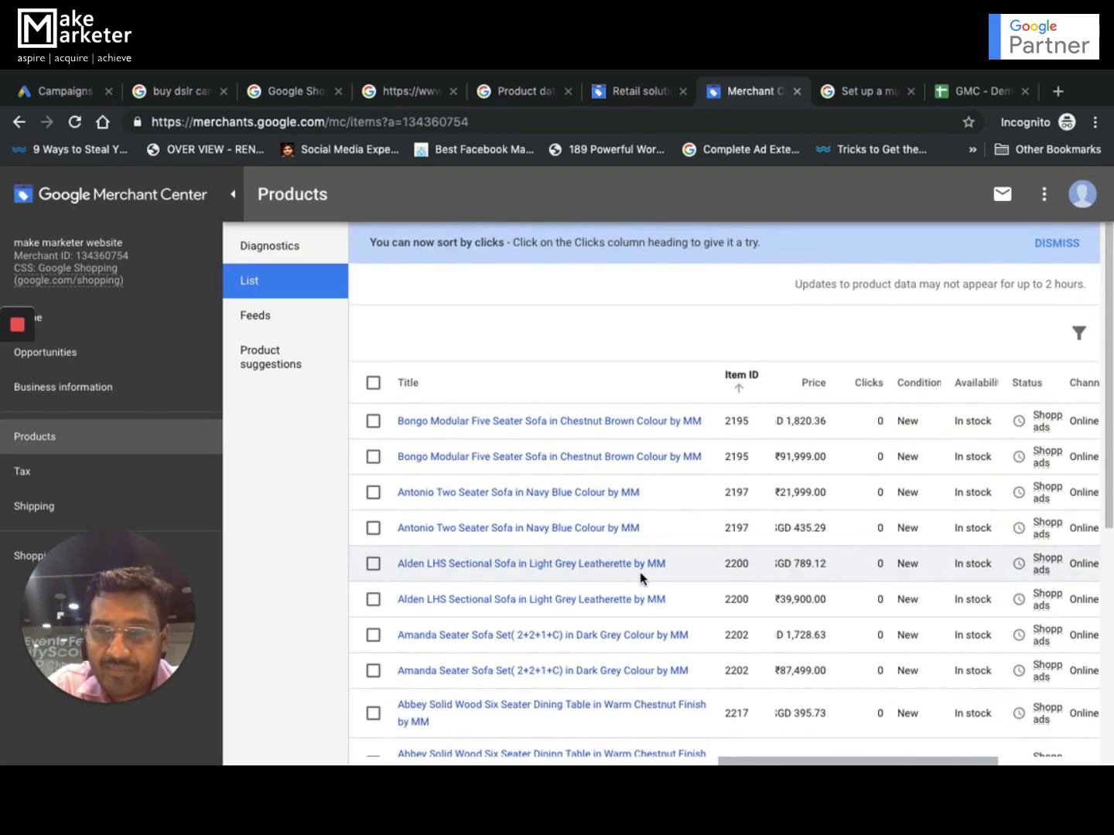
Start a new primary feed from the product feeds and look over its basic information form.
{"action": "left_click", "coordinate": [270, 323]}
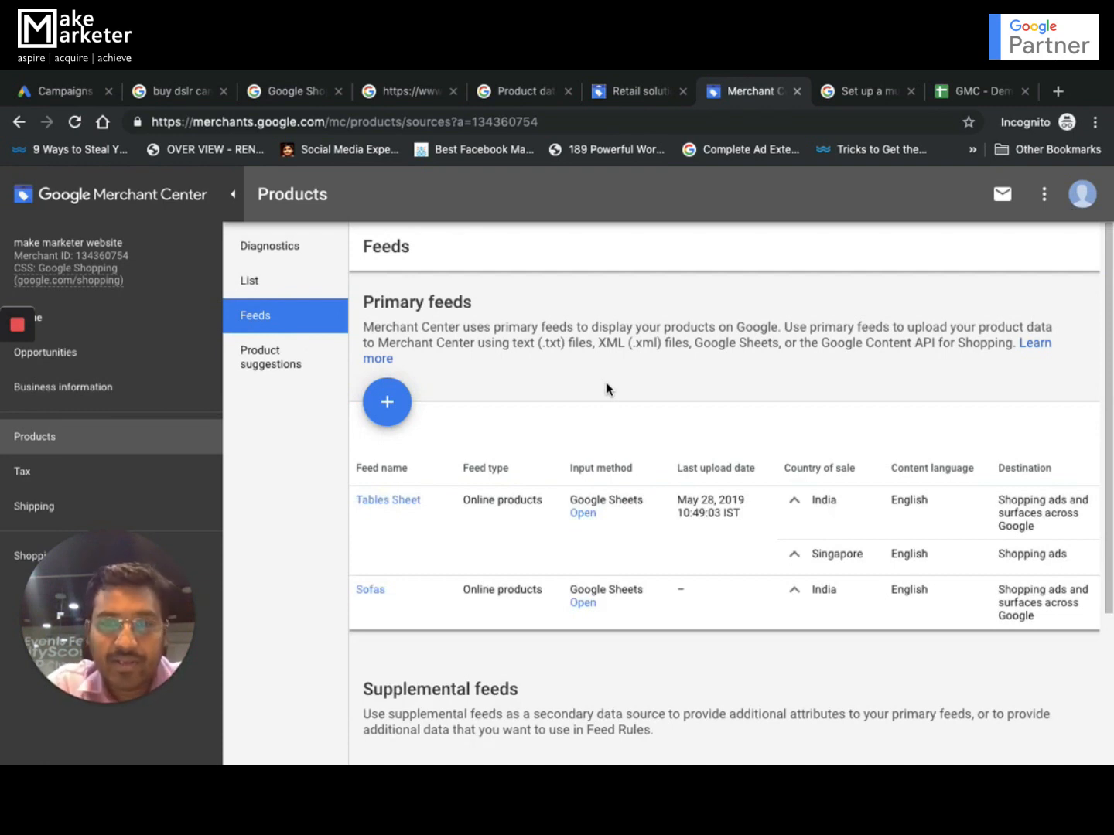
{"action": "left_click", "coordinate": [393, 417]}
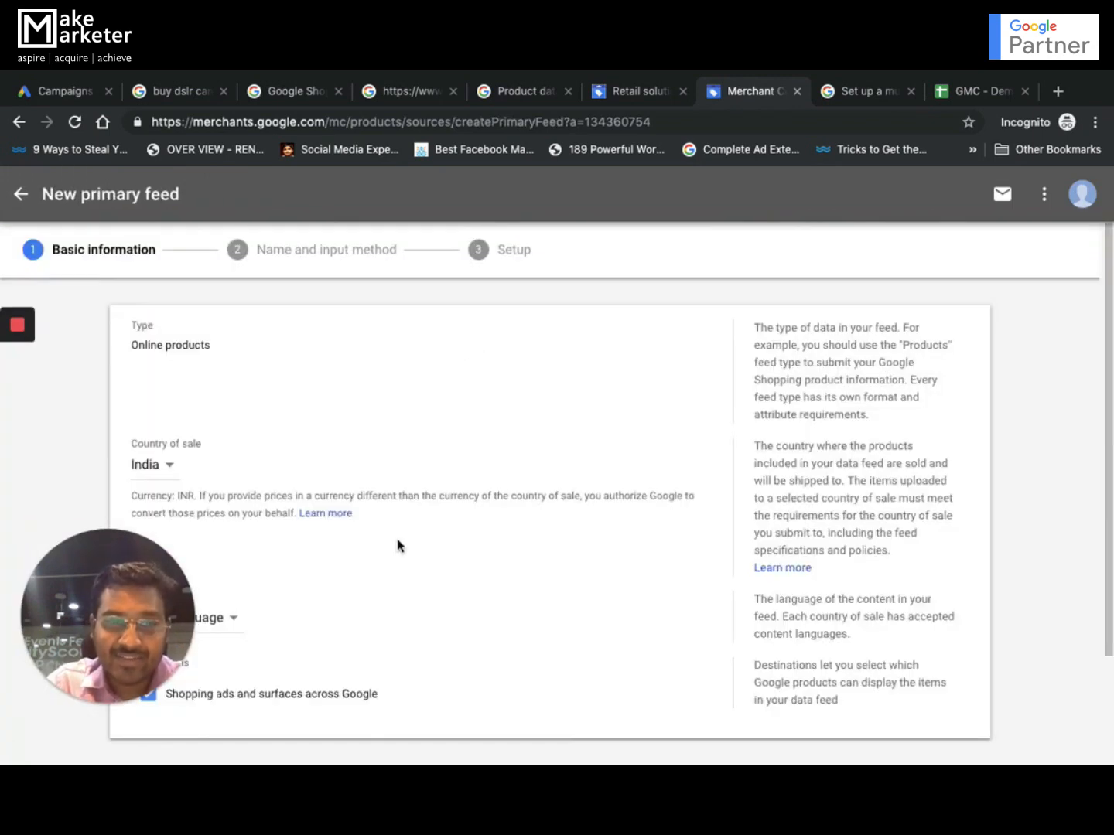
{"action": "left_click_drag", "start_coordinate": [166, 600], "coordinate": [1013, 572]}
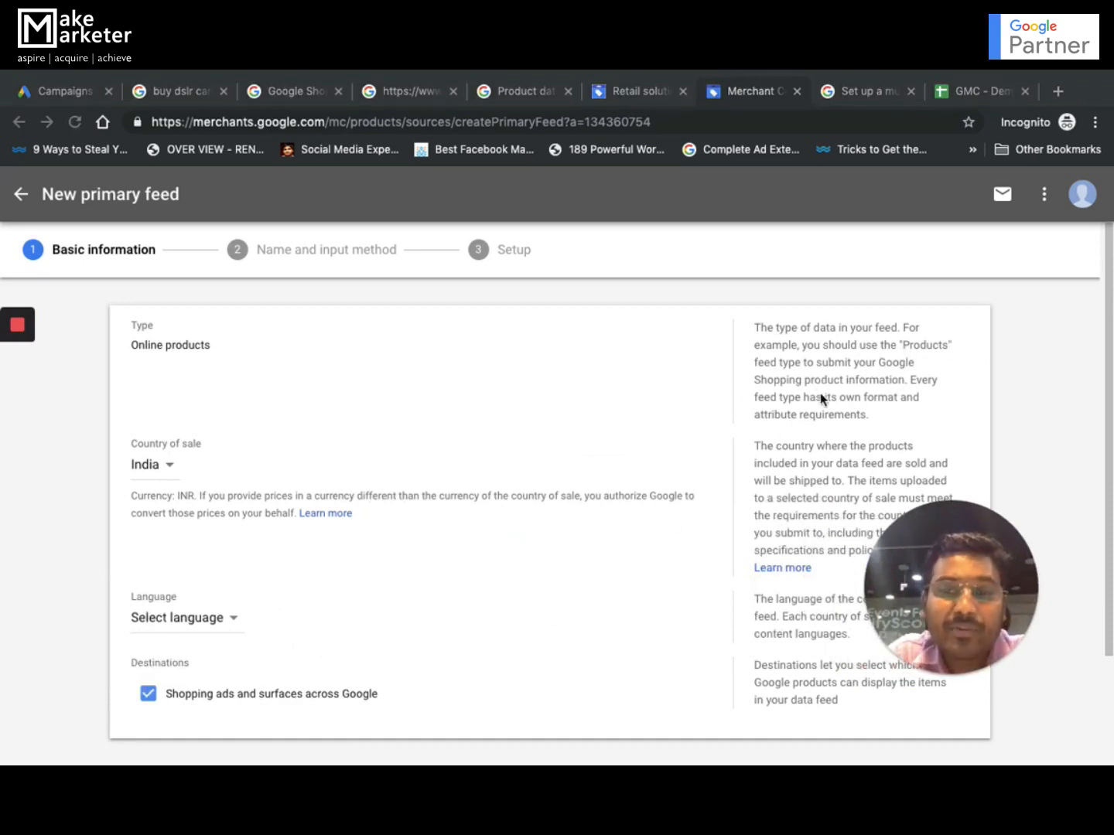
{"action": "scroll", "coordinate": [770, 447], "scroll_direction": "down", "scroll_amount": 1}
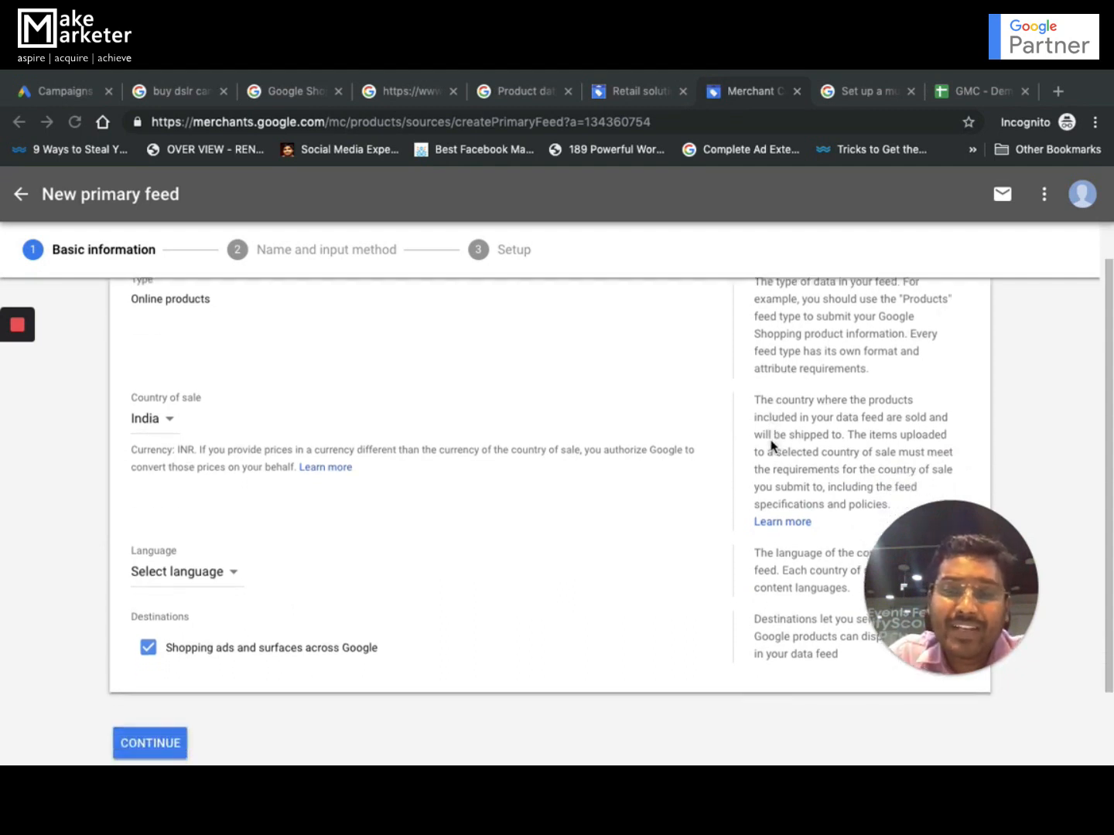
{"action": "scroll", "coordinate": [278, 488], "scroll_direction": "up", "scroll_amount": 1}
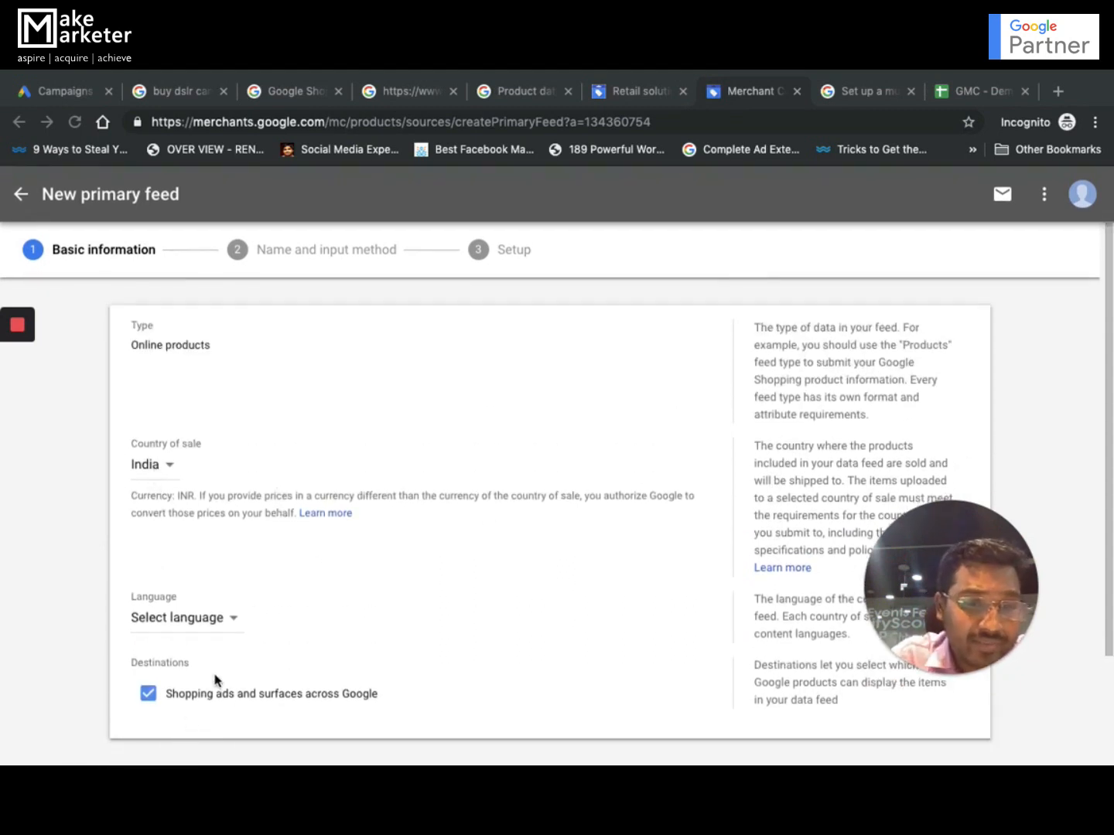
Set the feed's content language to English and proceed to the feed naming and input method stage.
{"action": "scroll", "coordinate": [293, 621], "scroll_direction": "down", "scroll_amount": 1}
{"action": "scroll", "coordinate": [293, 621], "scroll_direction": "up", "scroll_amount": 1}
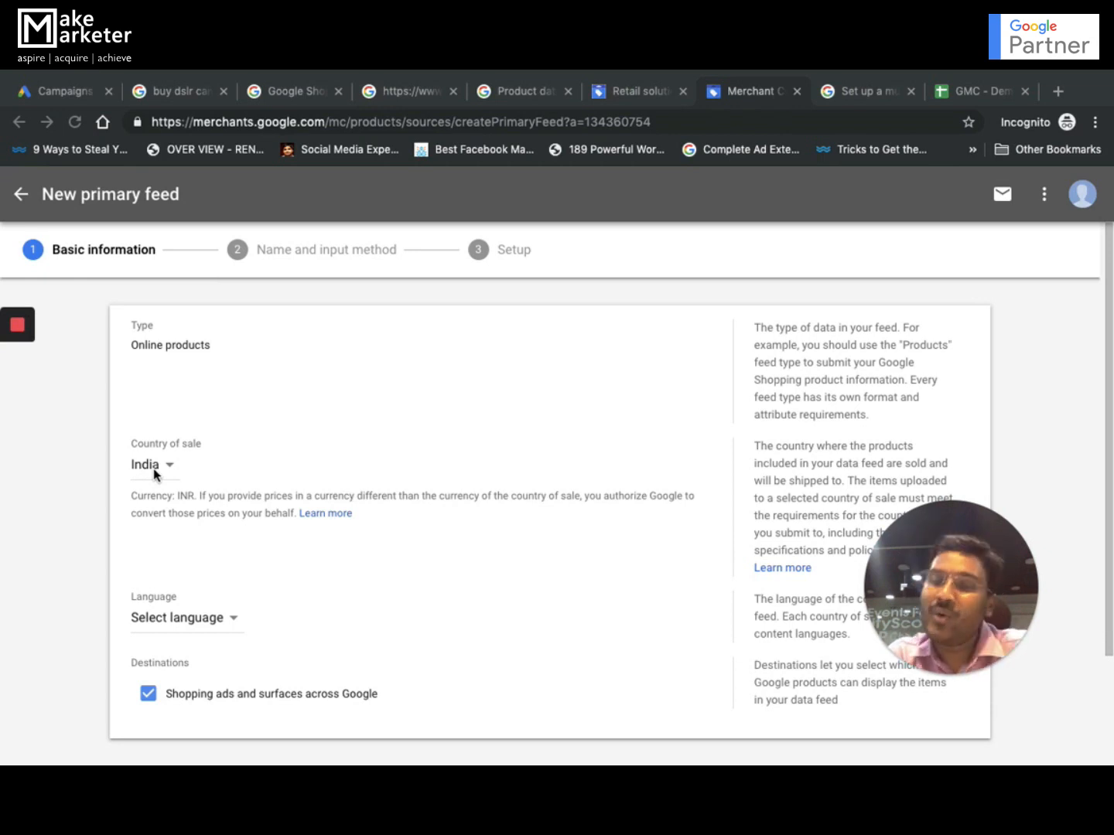
{"action": "scroll", "coordinate": [154, 474], "scroll_direction": "down", "scroll_amount": 3}
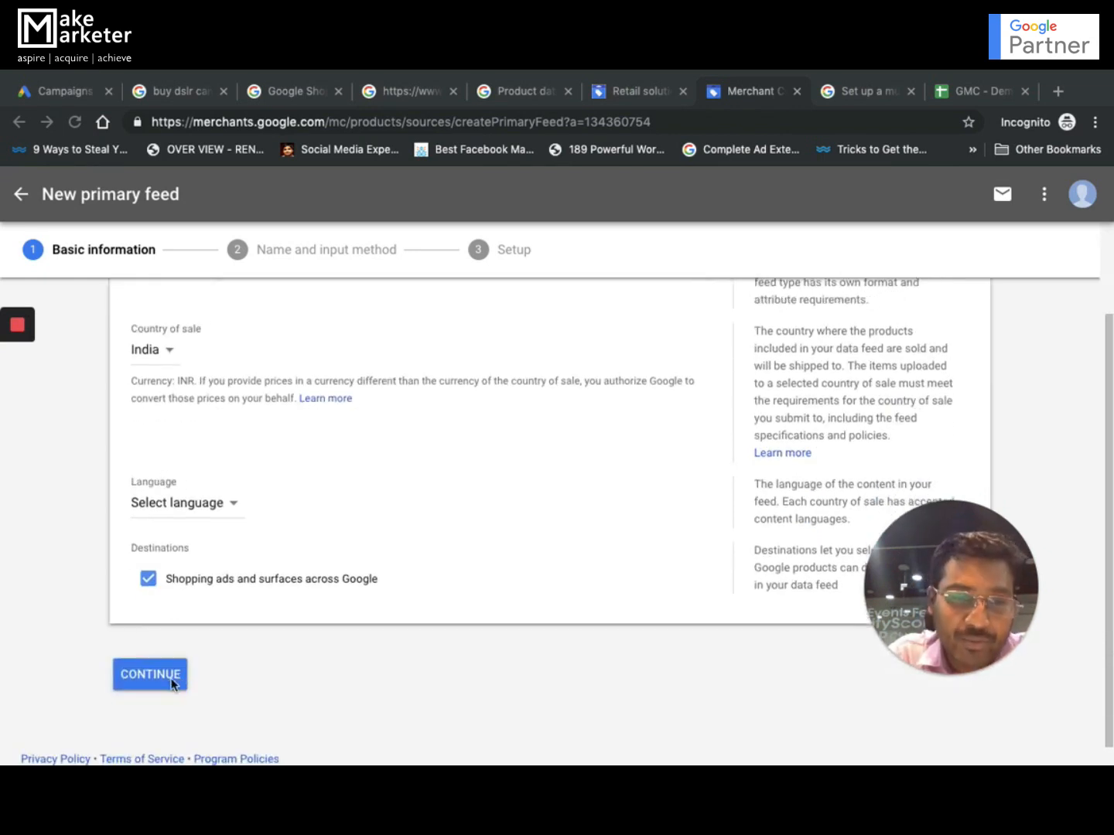
{"action": "left_click", "coordinate": [171, 678]}
{"action": "left_click", "coordinate": [171, 676]}
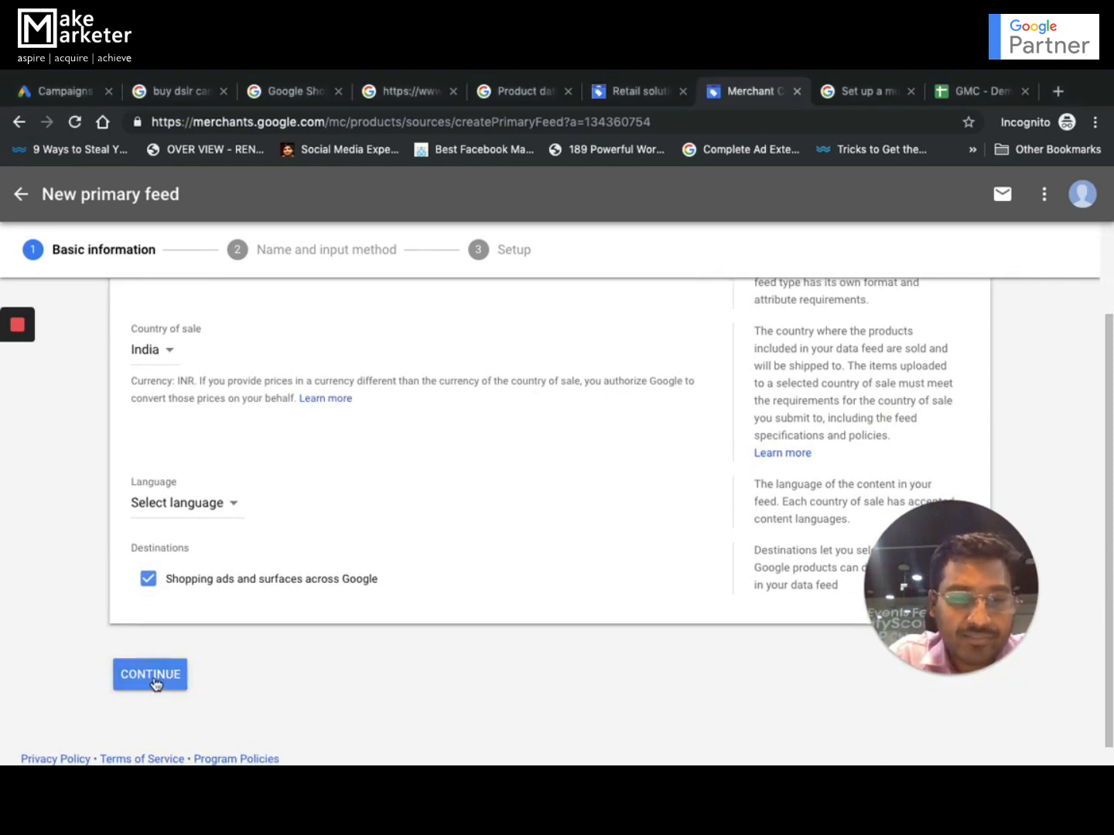
{"action": "left_click", "coordinate": [213, 519]}
{"action": "left_click", "coordinate": [178, 557]}
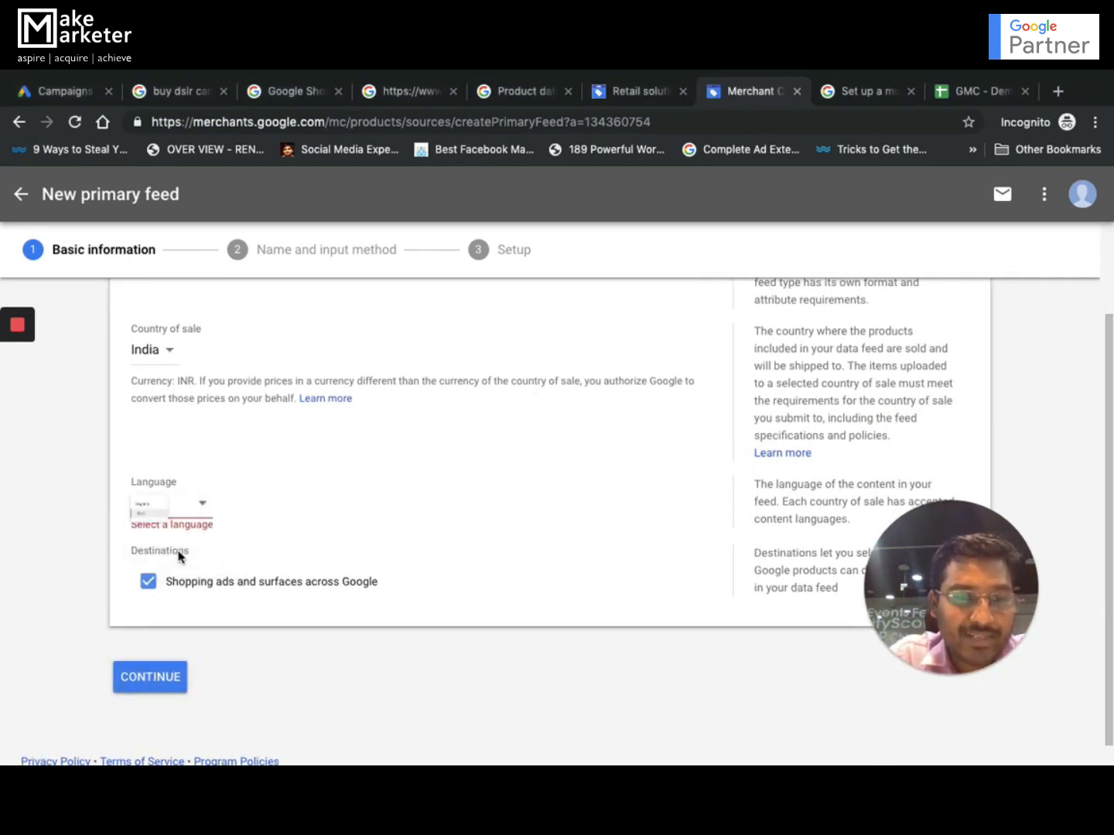
{"action": "left_click", "coordinate": [190, 509]}
{"action": "left_click", "coordinate": [179, 525]}
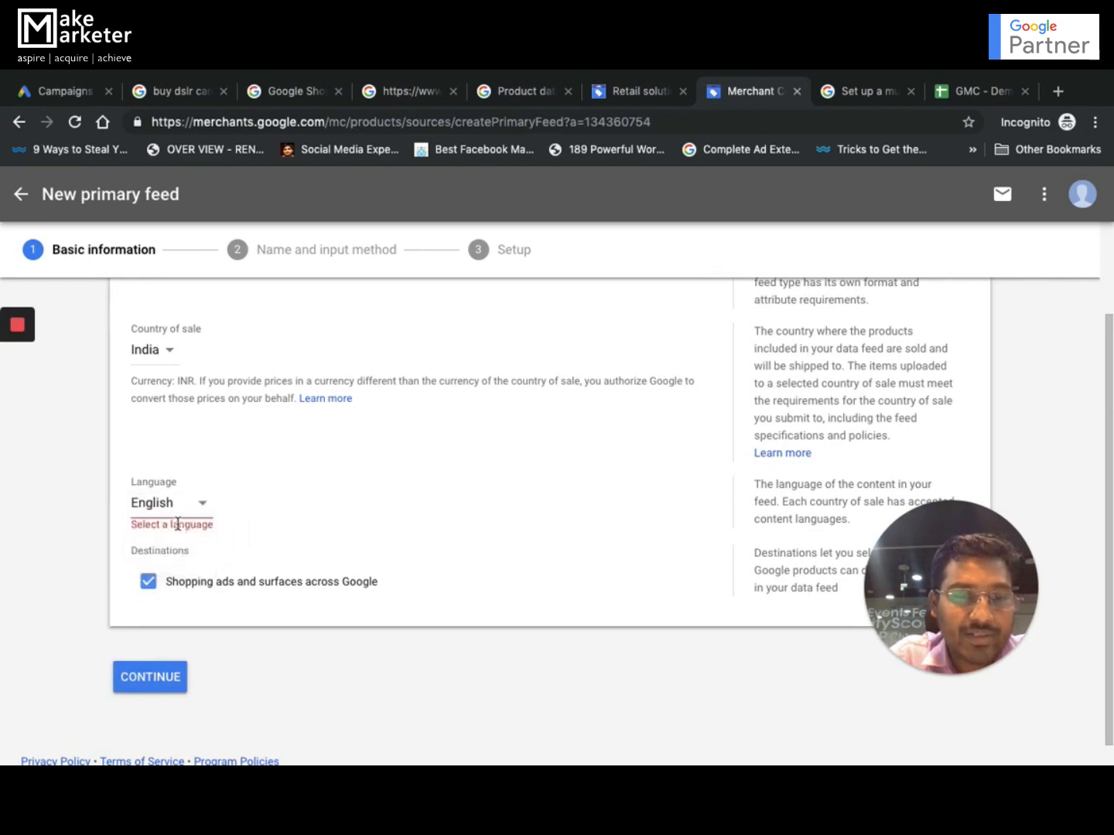
{"action": "left_click", "coordinate": [154, 680]}
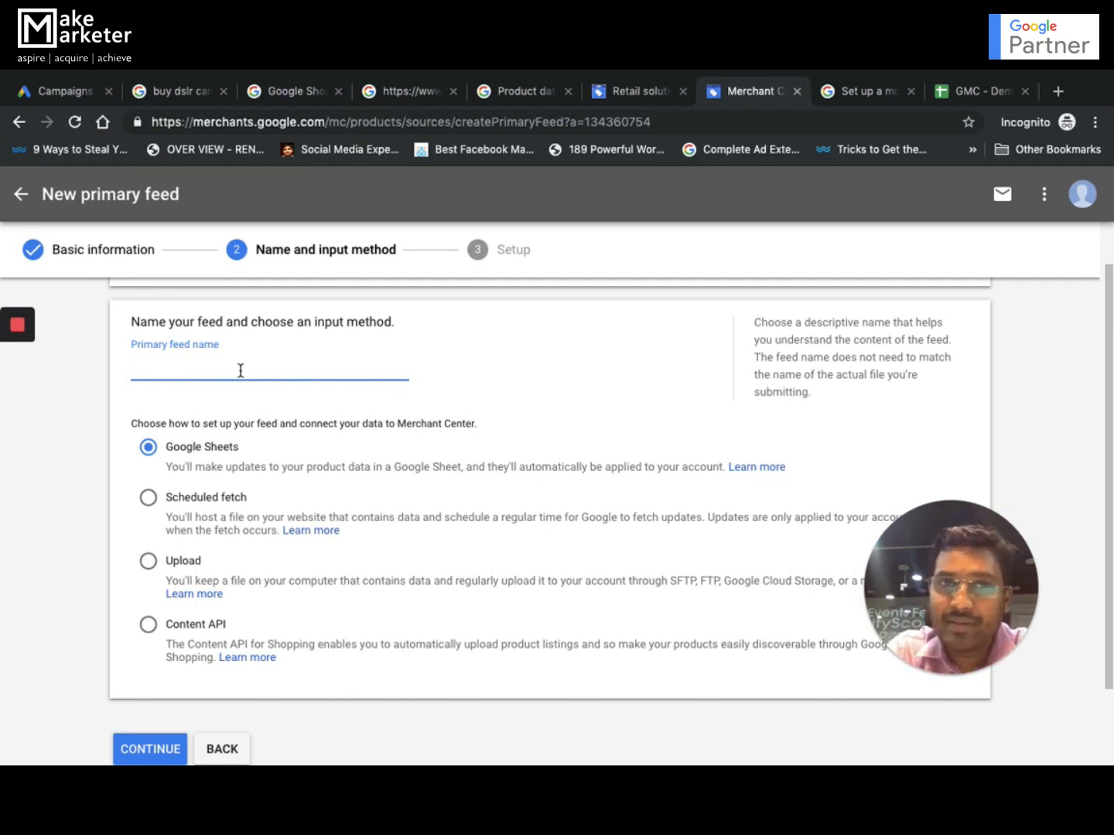
Name the feed "laptops", keep Google Sheets as its input method, and create it with a new spreadsheet generated from a template.
{"action": "type", "text": "laptops"}
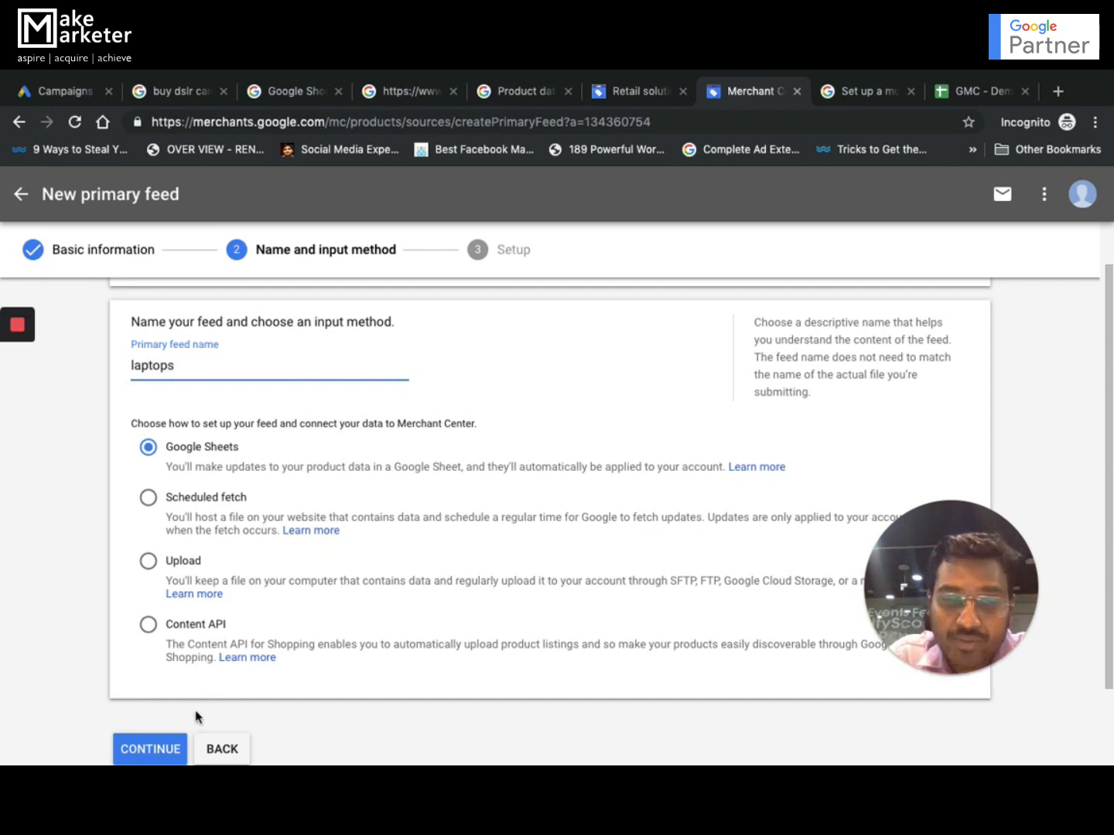
{"action": "left_click", "coordinate": [164, 752]}
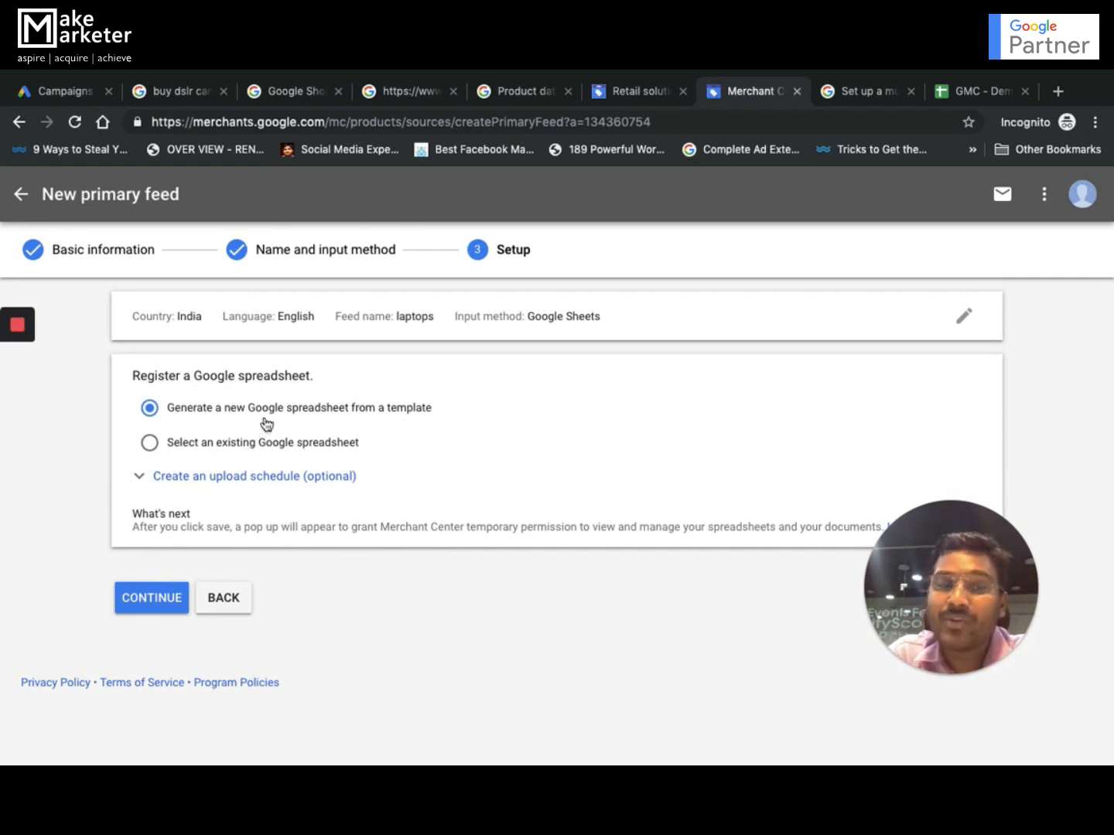
{"action": "left_click", "coordinate": [175, 598]}
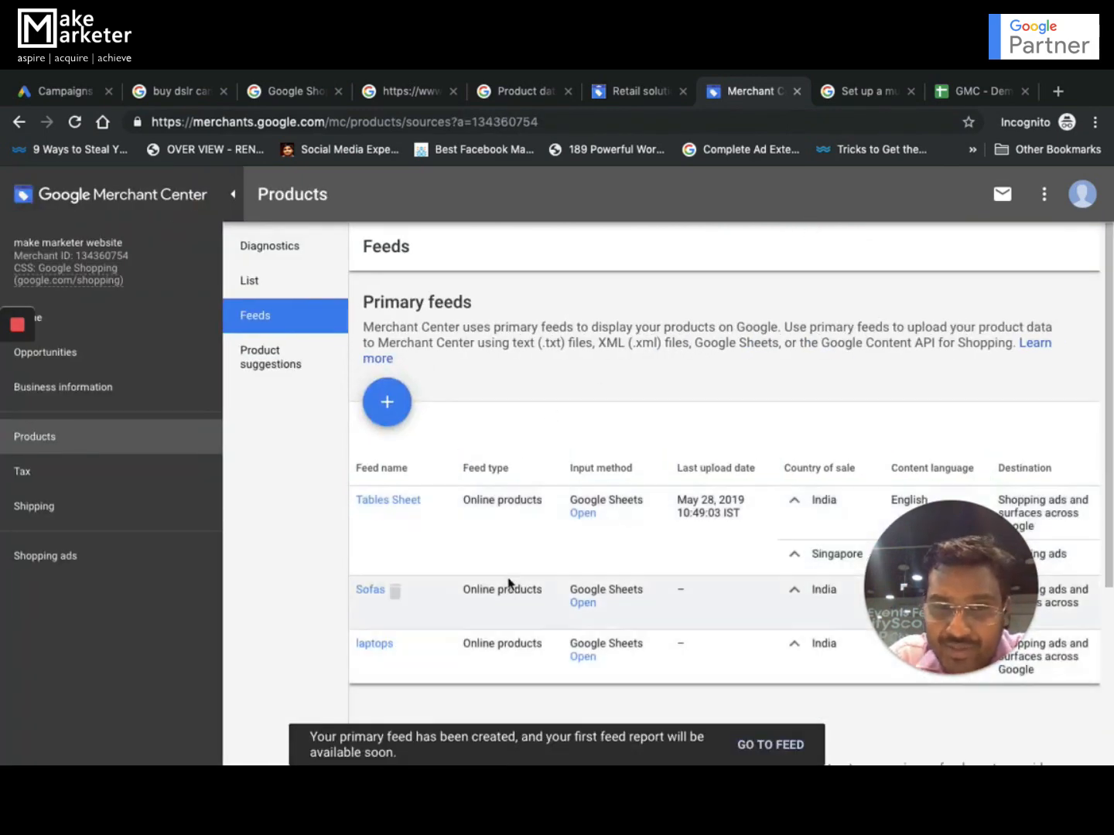
Open the laptops feed's spreadsheet, look over its Template and Examples sheets, and close it.
{"action": "left_click", "coordinate": [586, 657]}
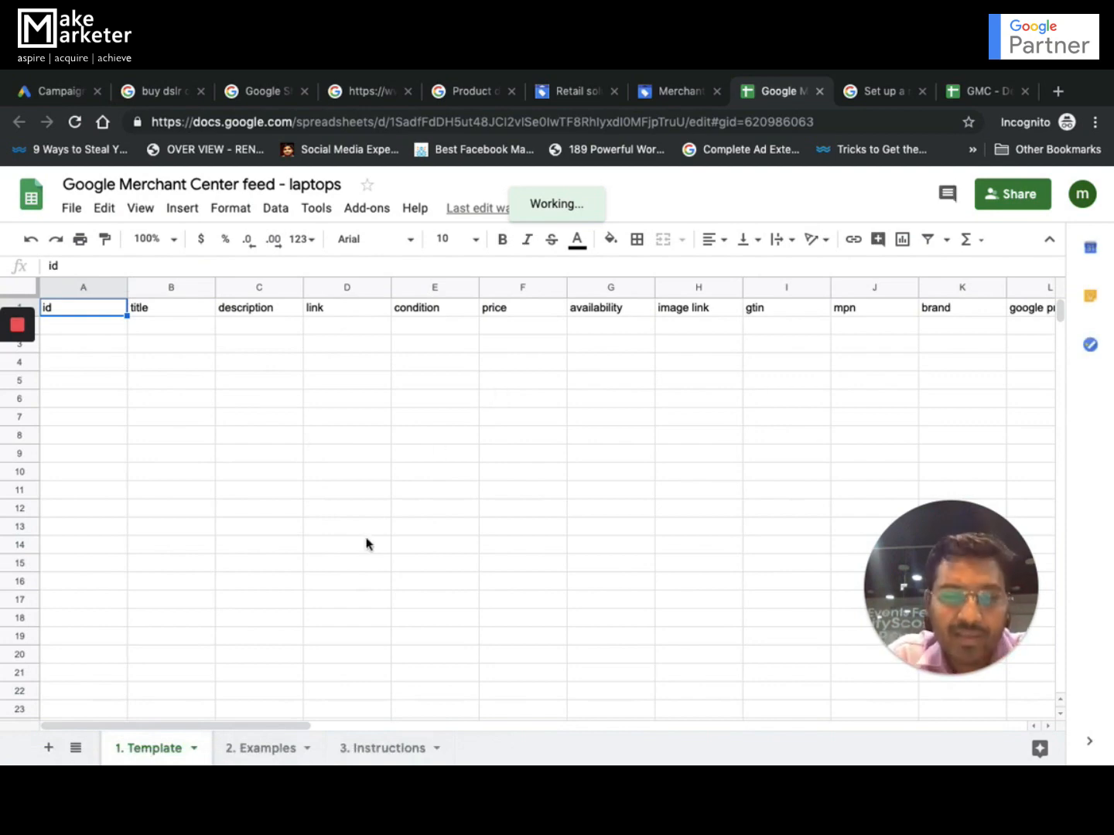
{"action": "left_click", "coordinate": [281, 754]}
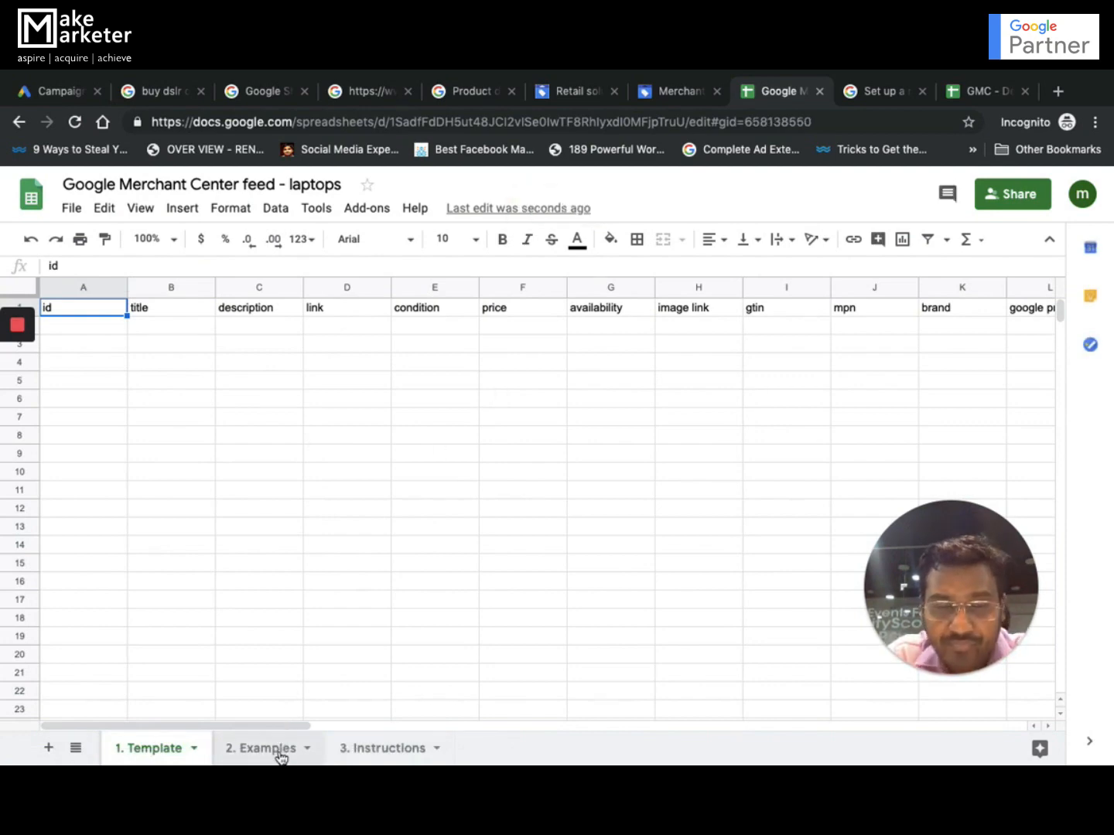
{"action": "scroll", "coordinate": [923, 440], "scroll_direction": "right", "scroll_amount": 5}
{"action": "scroll", "coordinate": [922, 439], "scroll_direction": "right", "scroll_amount": 5}
{"action": "scroll", "coordinate": [922, 440], "scroll_direction": "left", "scroll_amount": 10}
{"action": "left_click", "coordinate": [155, 748]}
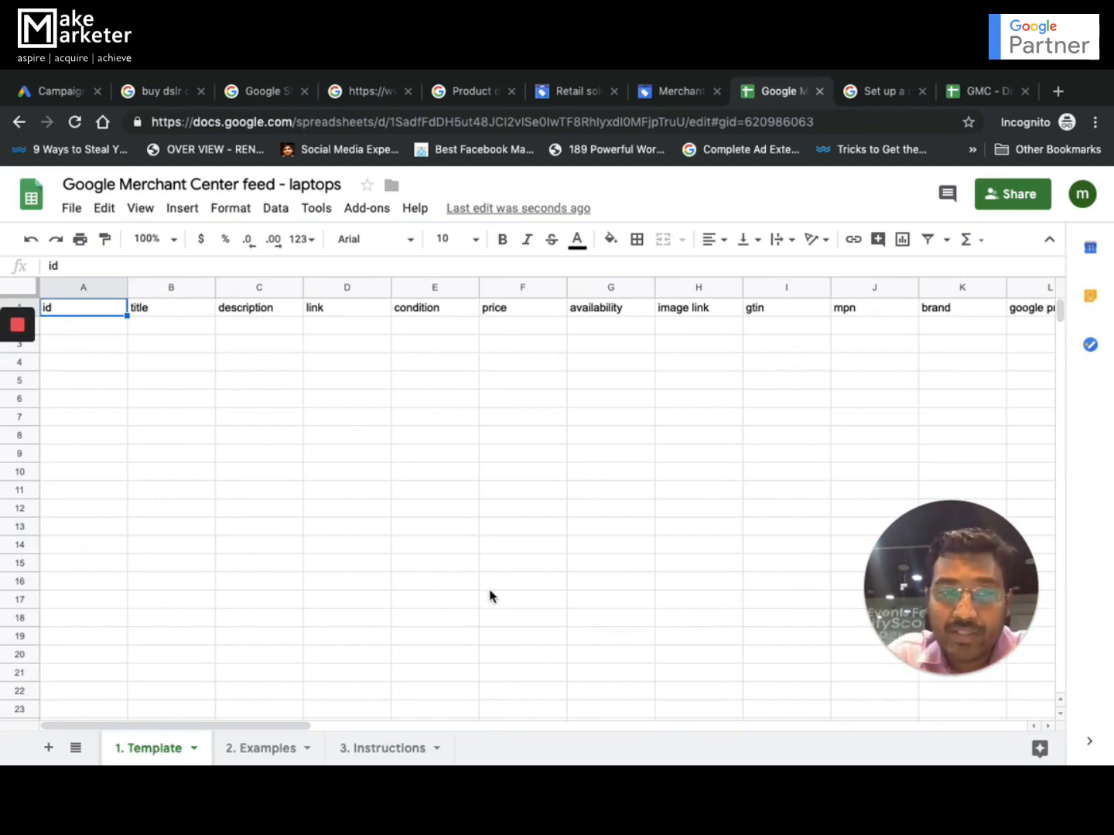
{"action": "left_click", "coordinate": [820, 91]}
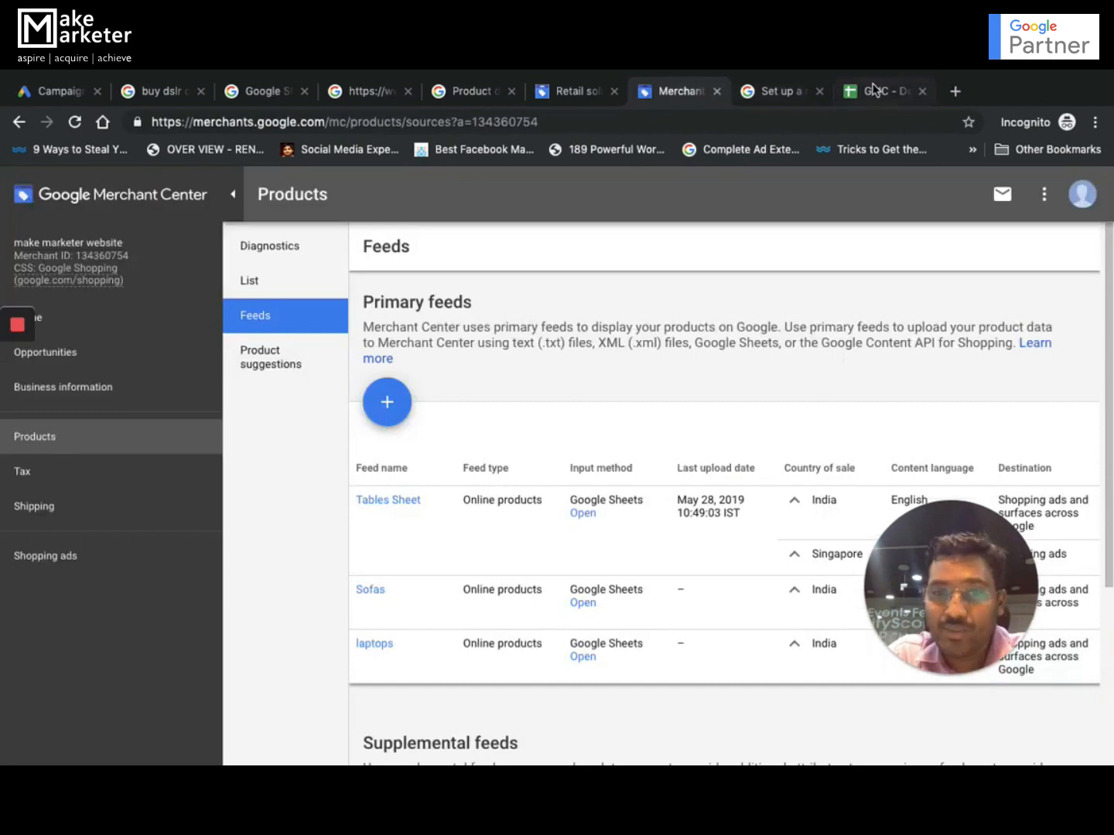
Bring up the GMC - Demo Shop Products spreadsheet and load makemarketer.website in a new browser tab.
{"action": "left_click", "coordinate": [875, 90]}
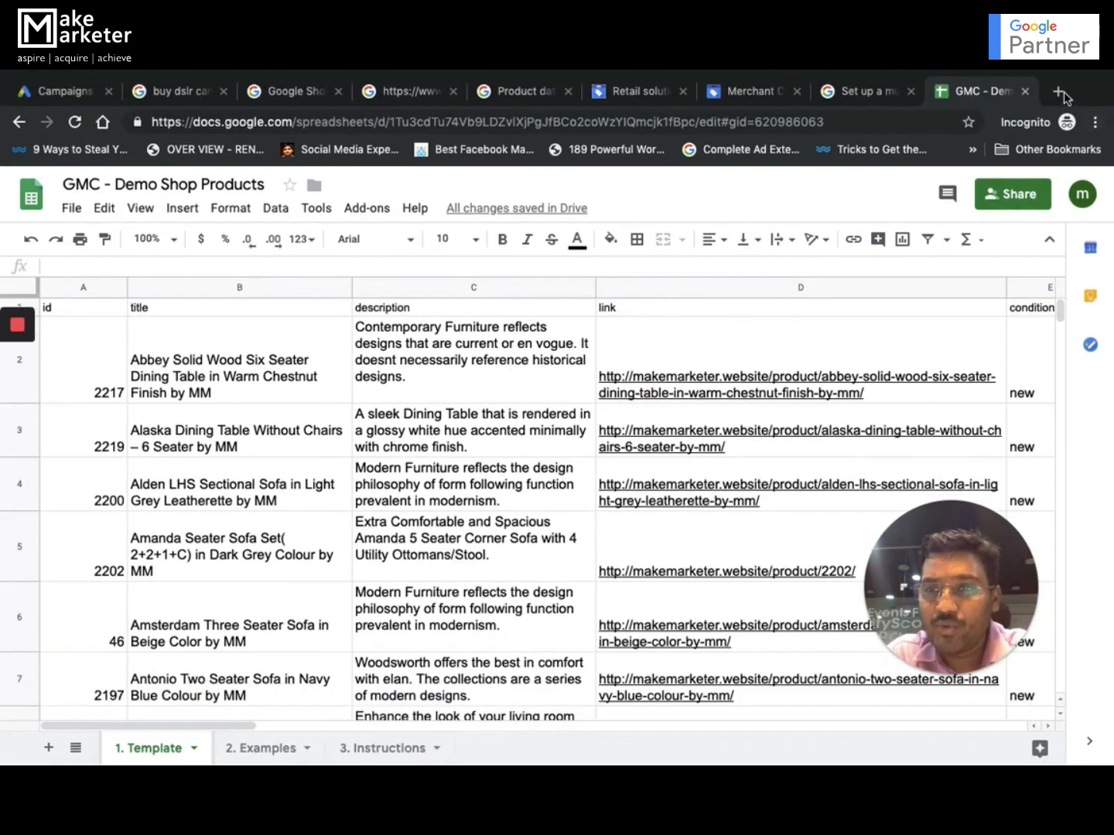
{"action": "left_click", "coordinate": [1060, 92]}
{"action": "type", "text": "makemarketer.com"}
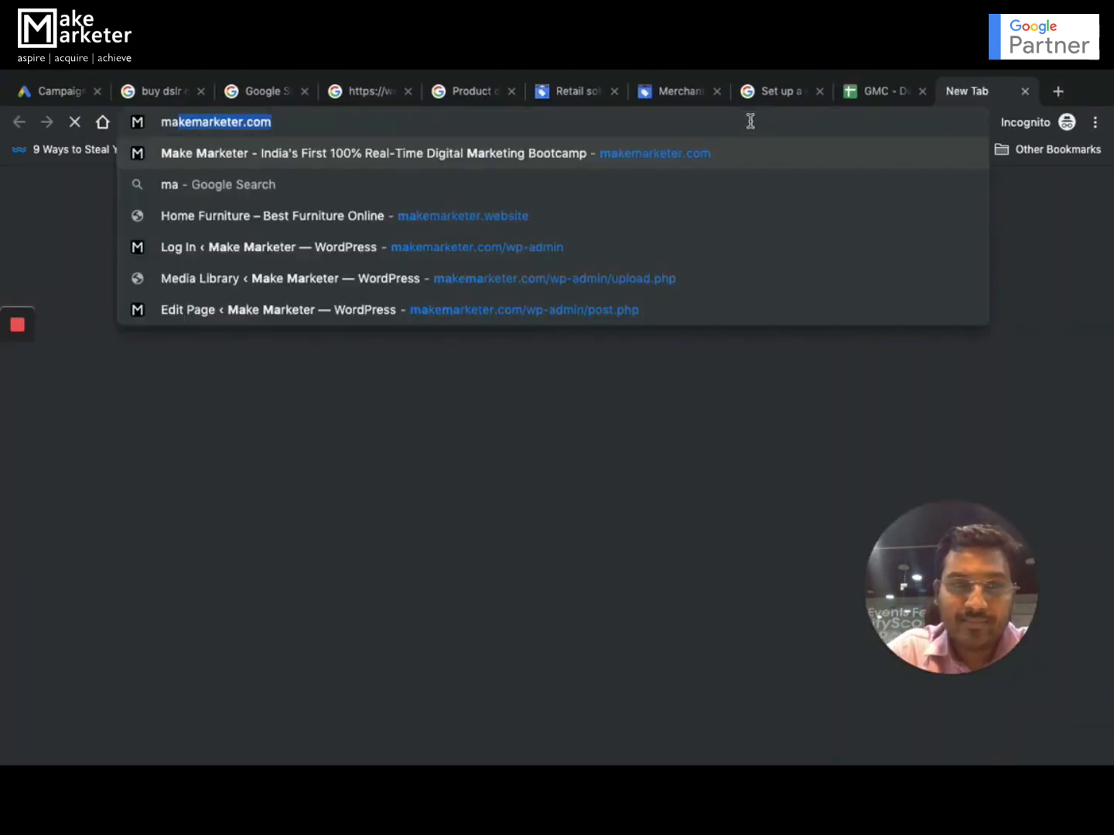
{"action": "key", "text": "Right"}
{"action": "key", "text": "BackSpace"}
{"action": "key", "text": "BackSpace"}
{"action": "key", "text": "BackSpace"}
{"action": "type", "text": "website"}
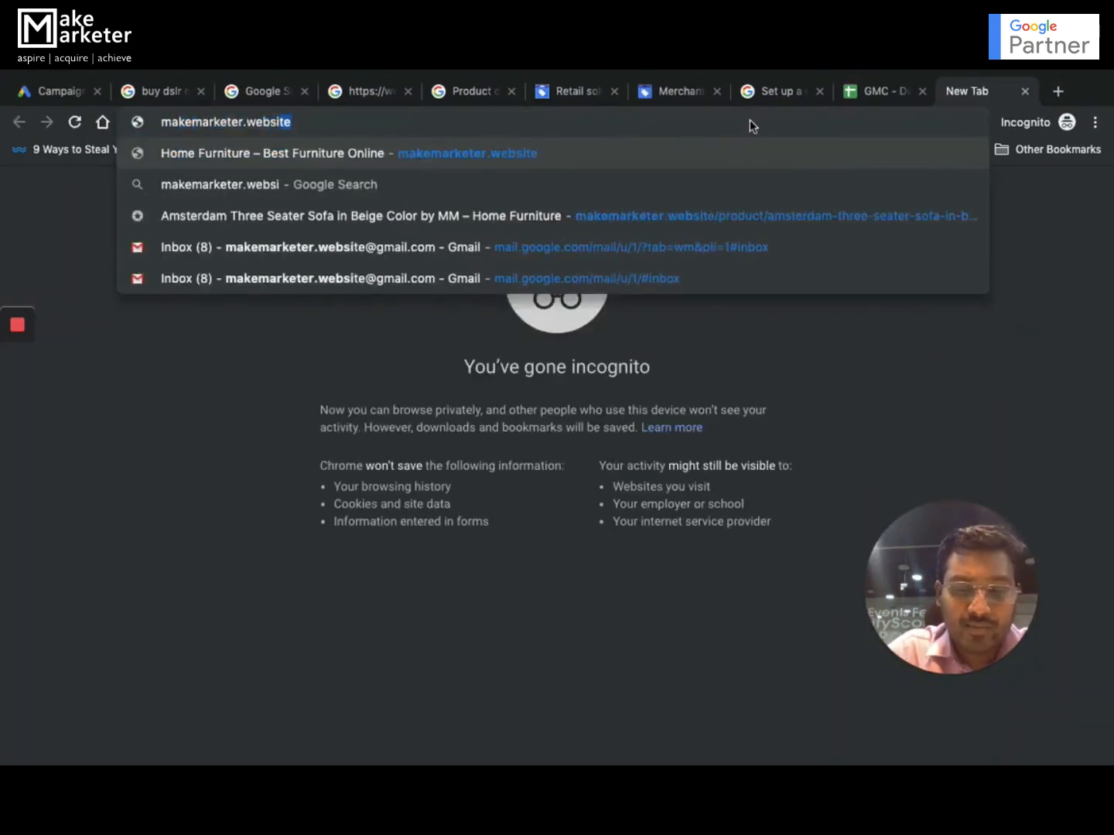
{"action": "key", "text": "Return"}
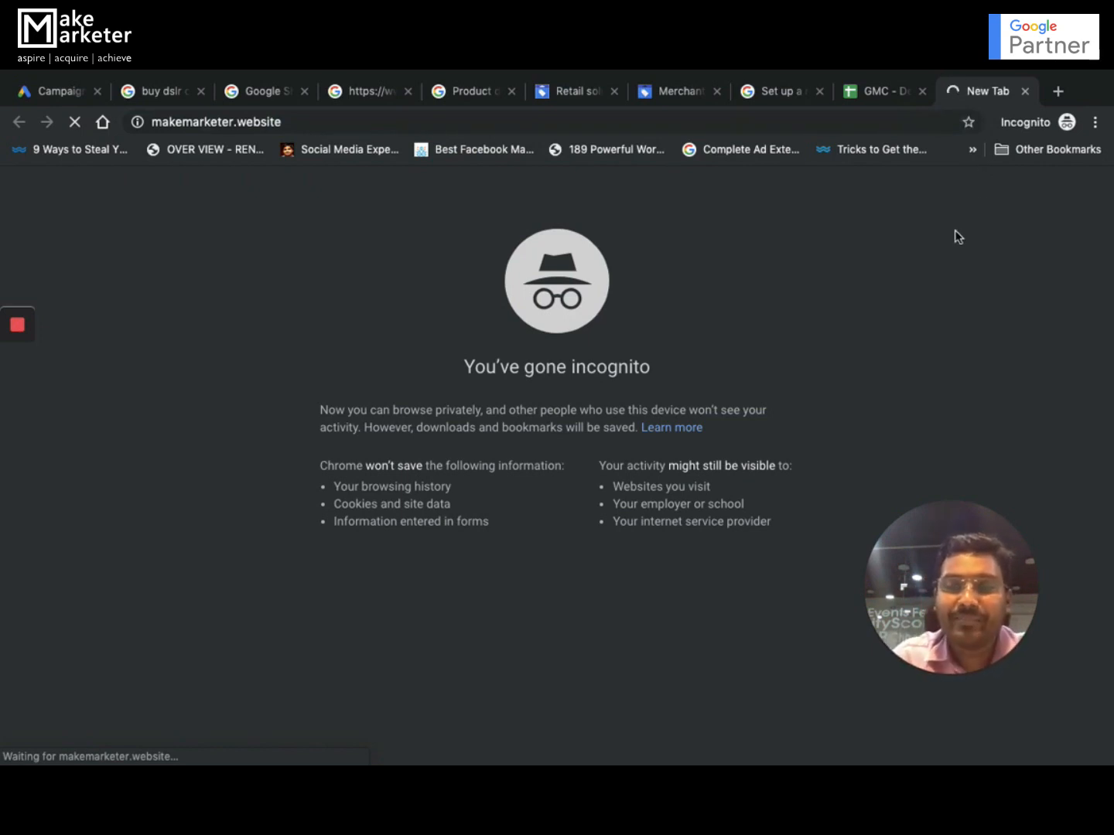
In the demo products spreadsheet, review the id, title, description, link and condition columns and check the accepted values in the Examples sheet.
{"action": "left_click", "coordinate": [863, 94]}
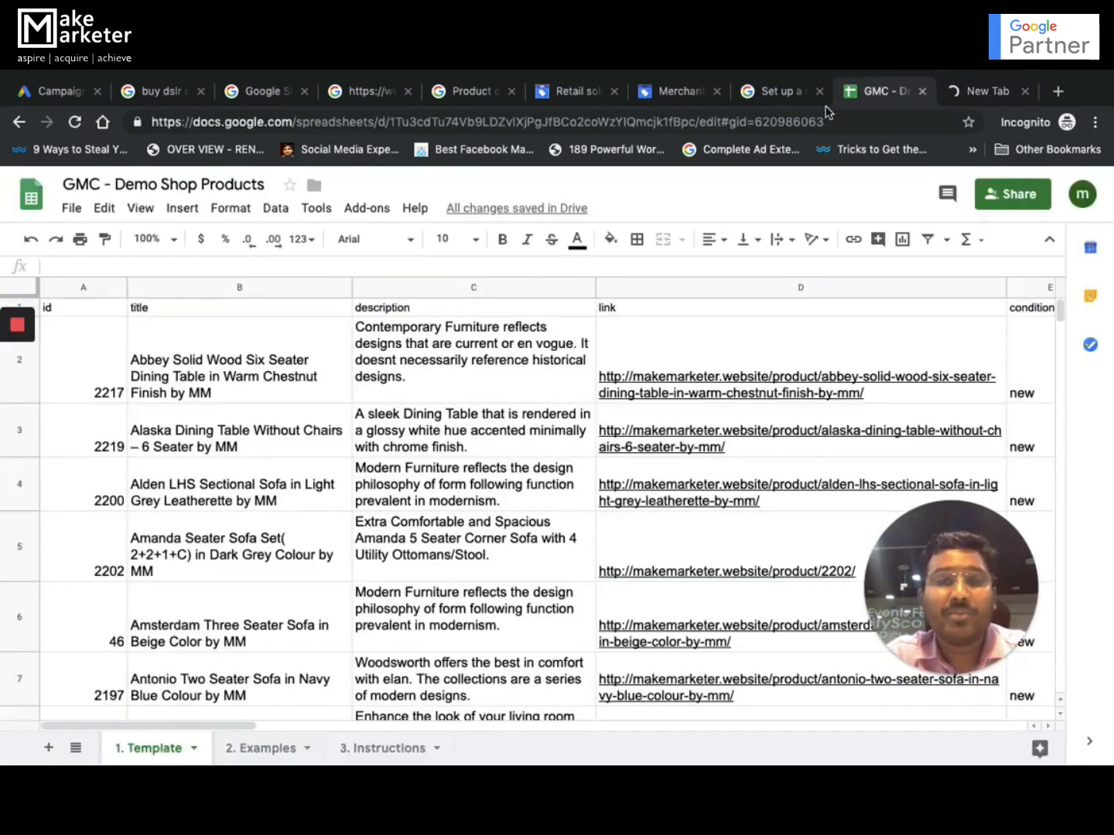
{"action": "left_click", "coordinate": [80, 311]}
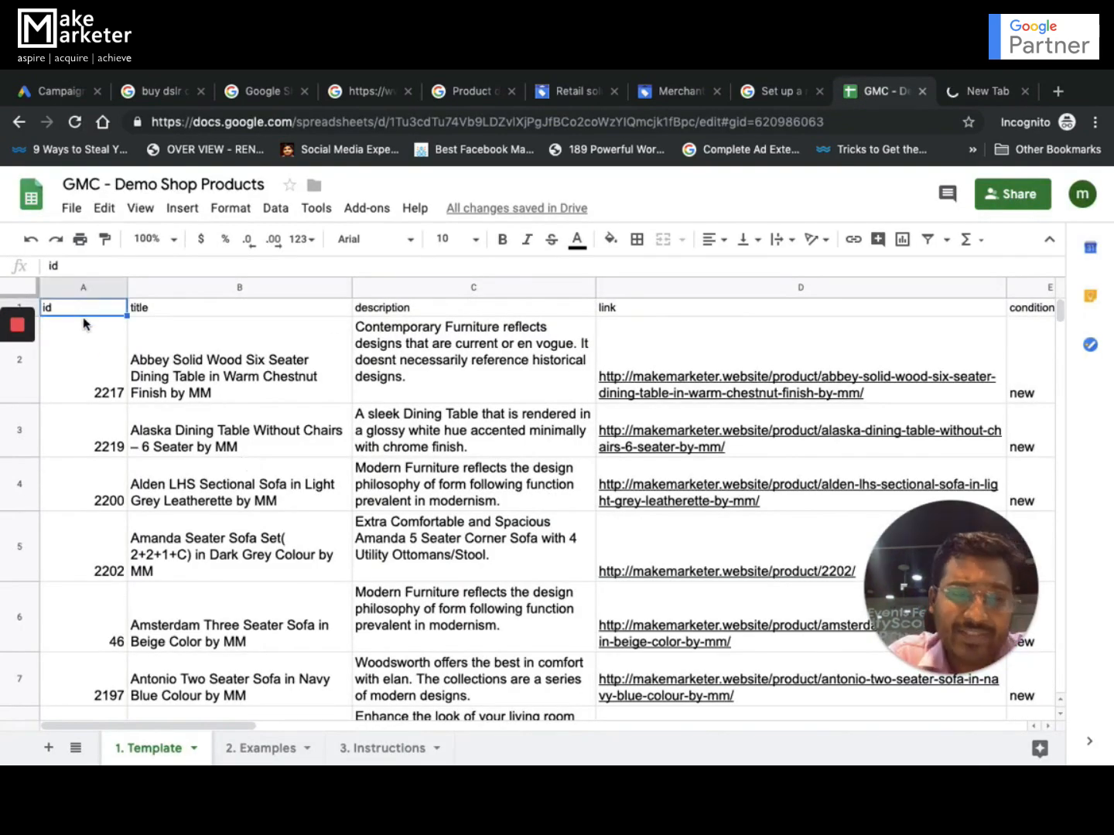
{"action": "left_click", "coordinate": [202, 313]}
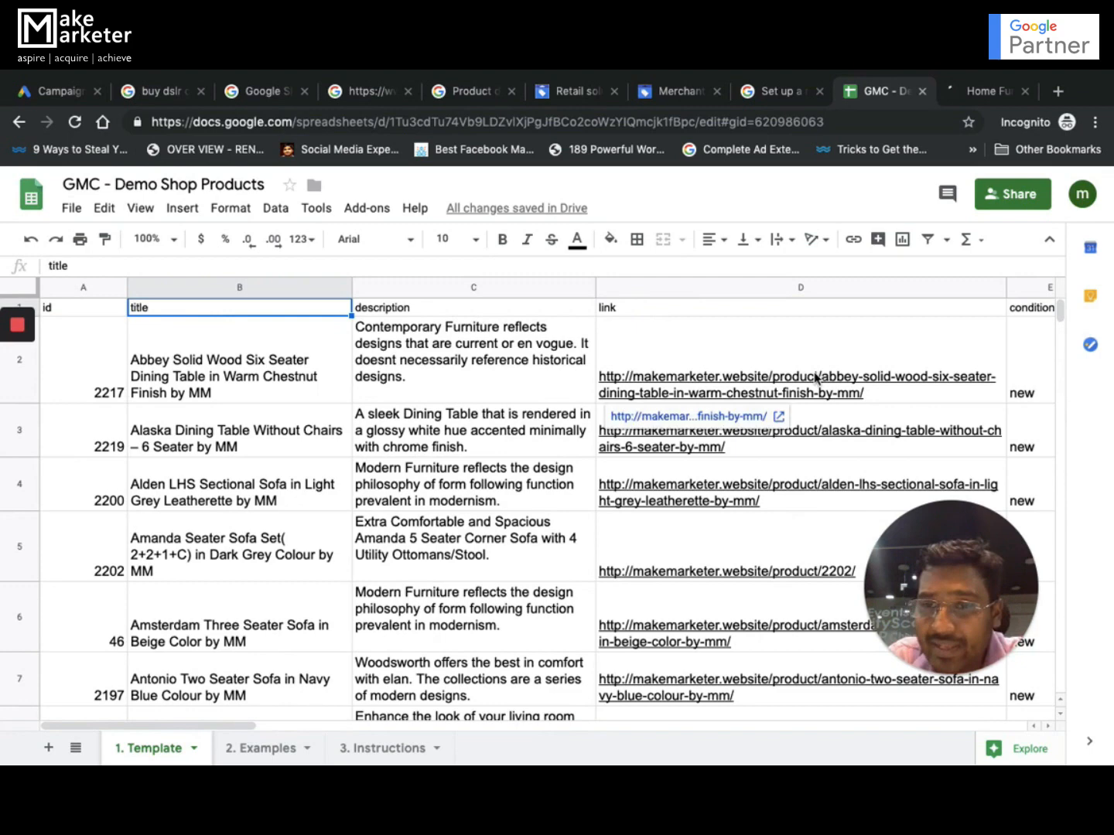
{"action": "scroll", "coordinate": [816, 379], "scroll_direction": "right", "scroll_amount": 5}
{"action": "scroll", "coordinate": [816, 379], "scroll_direction": "left", "scroll_amount": 3}
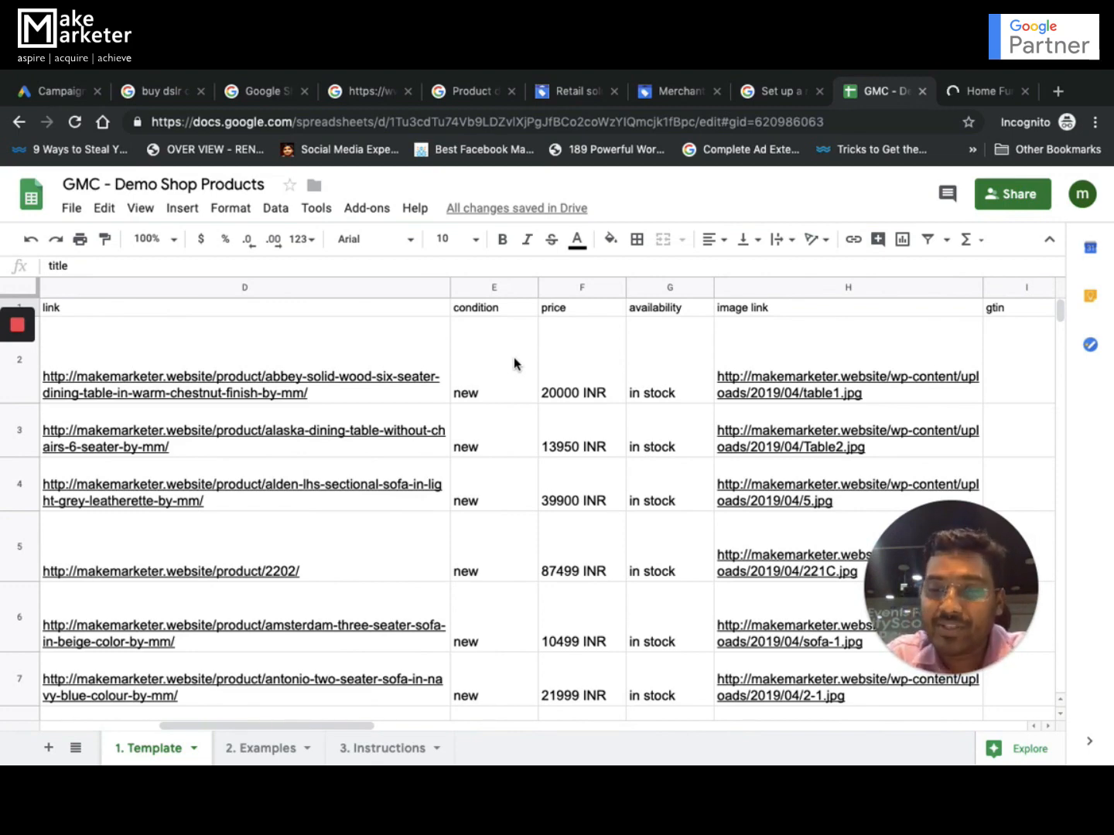
{"action": "left_click", "coordinate": [292, 749]}
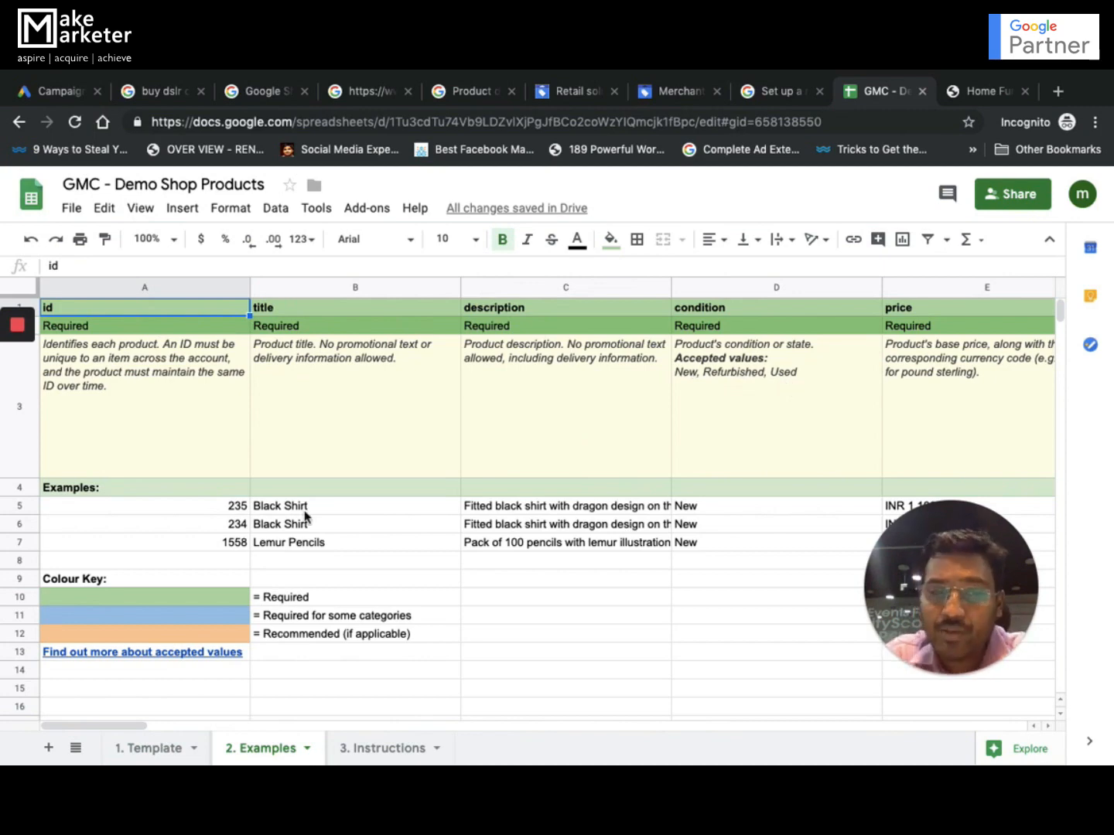
{"action": "left_click", "coordinate": [154, 748]}
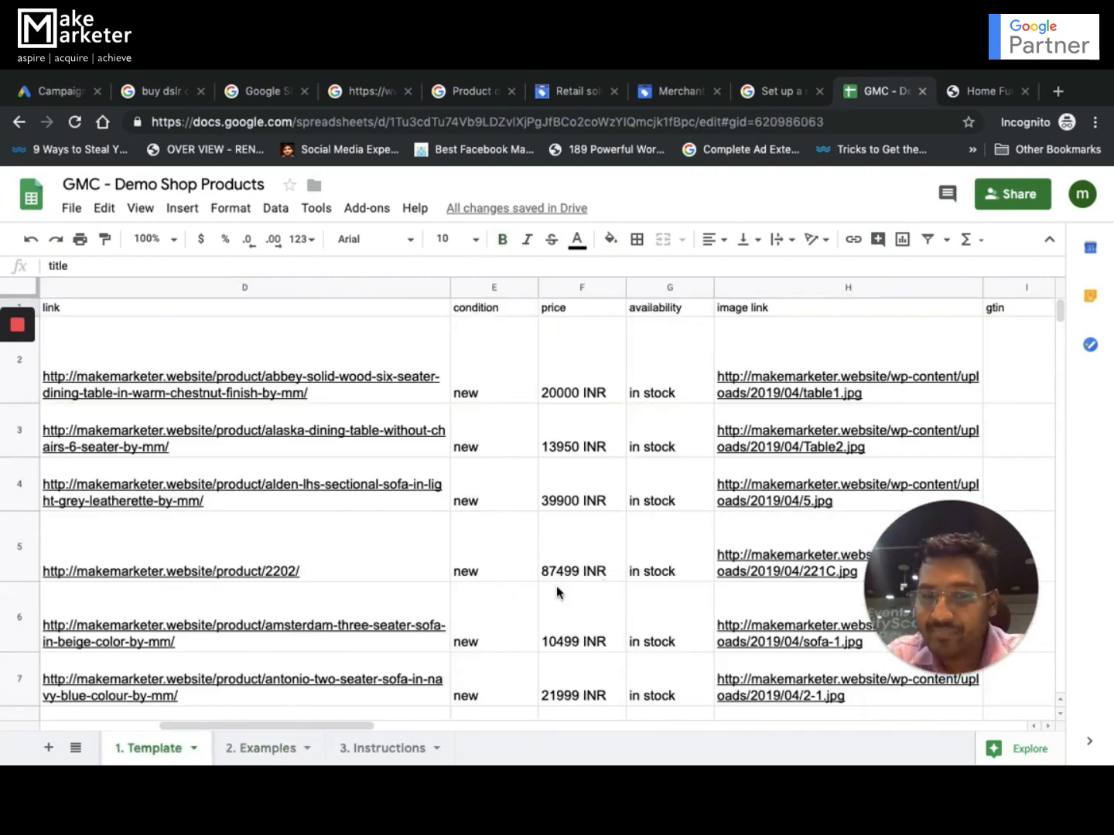
Review the price, availability and image link columns and compare them with the Shopping ads in the "buy dslr cameras" search results.
{"action": "scroll", "coordinate": [547, 715], "scroll_direction": "right", "scroll_amount": 3}
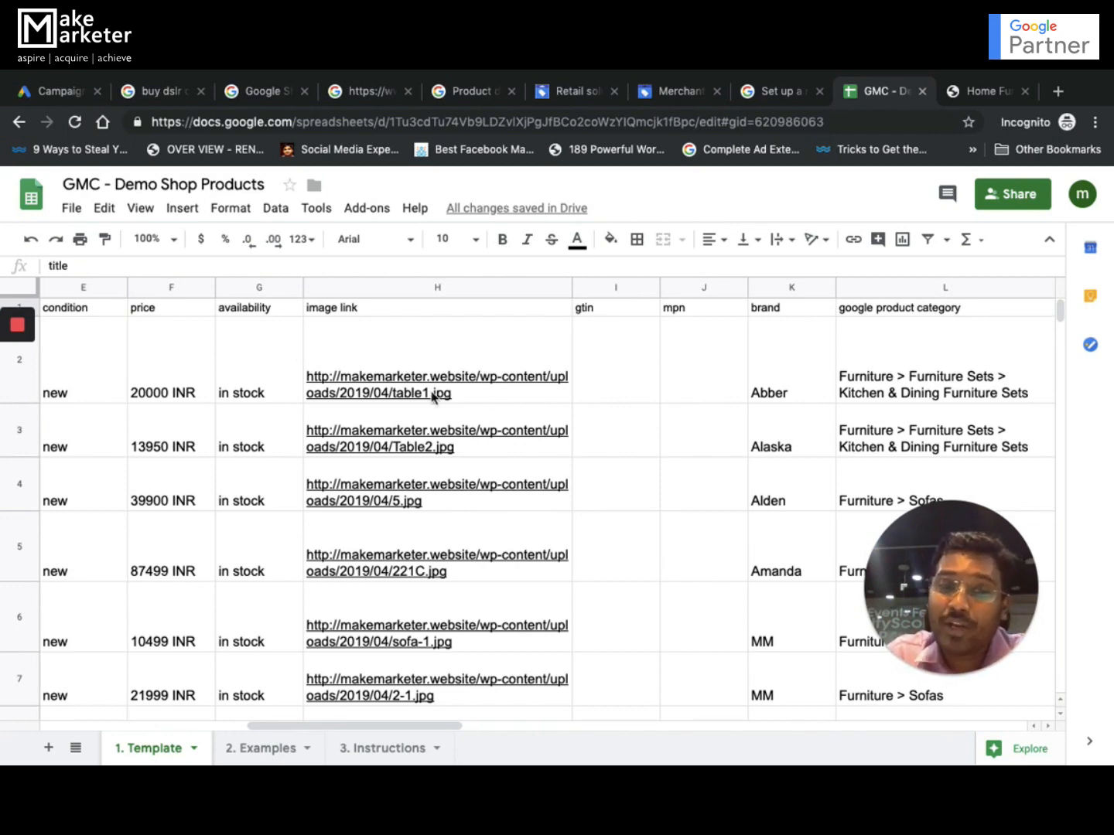
{"action": "mouse_move", "coordinate": [545, 388]}
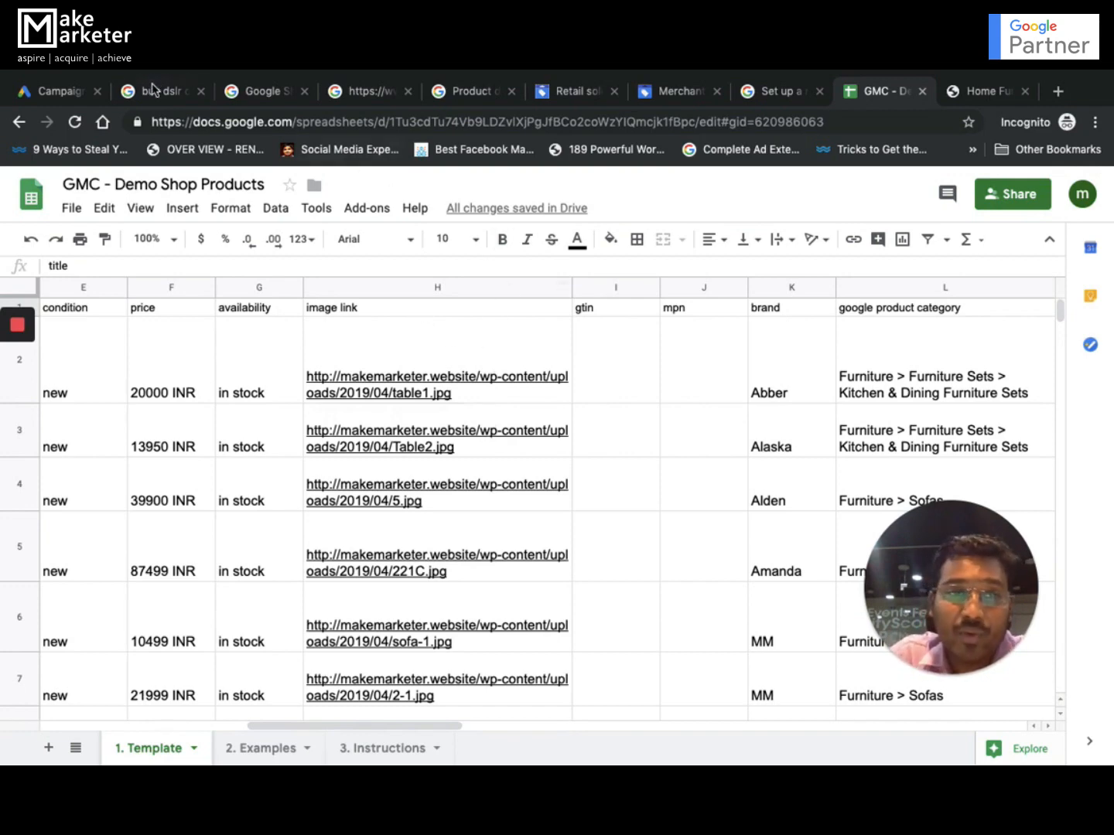
{"action": "left_click", "coordinate": [154, 88]}
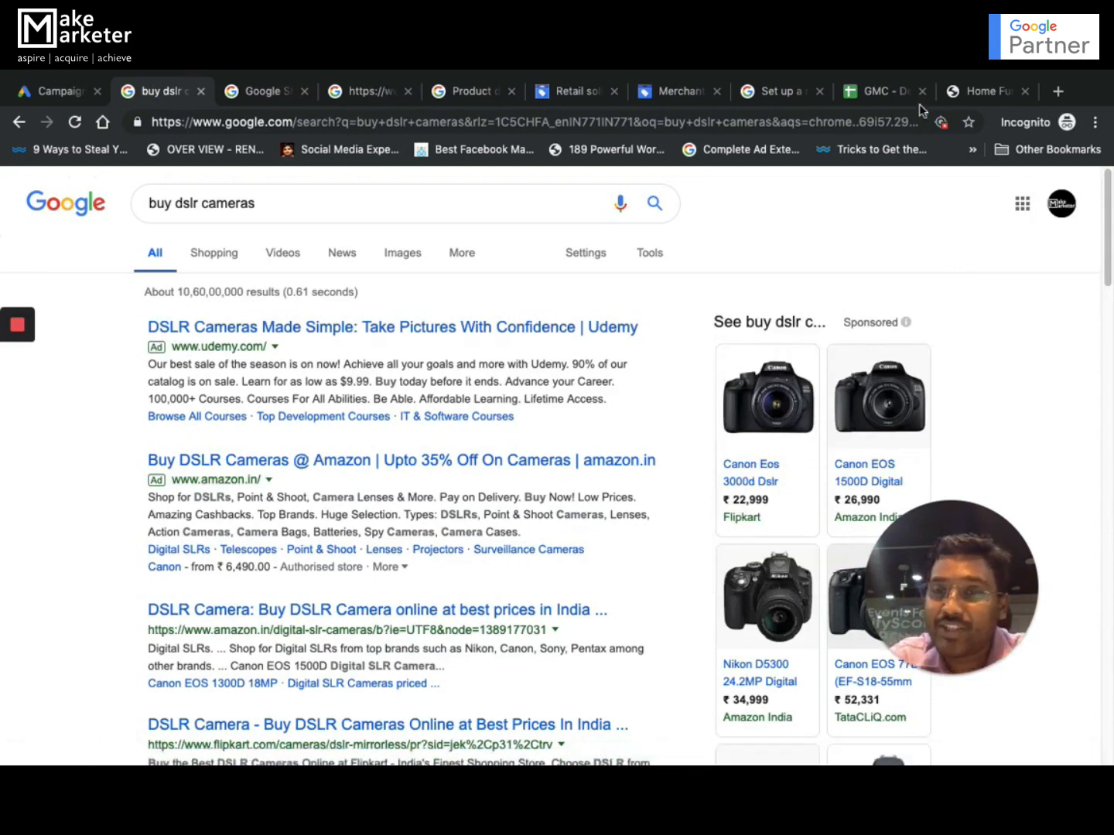
{"action": "left_click", "coordinate": [890, 92]}
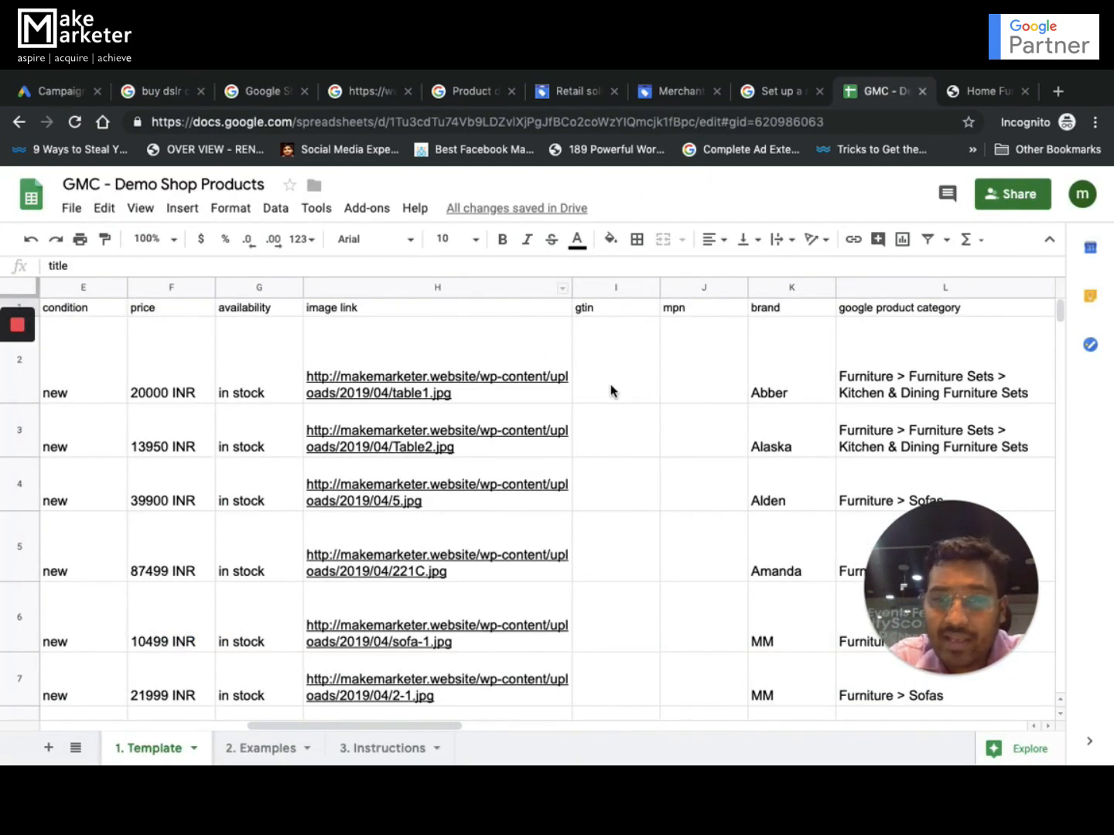
Examine the gtin, mpn, identifier_exists and brand columns of the demo products sheet.
{"action": "left_click", "coordinate": [611, 309]}
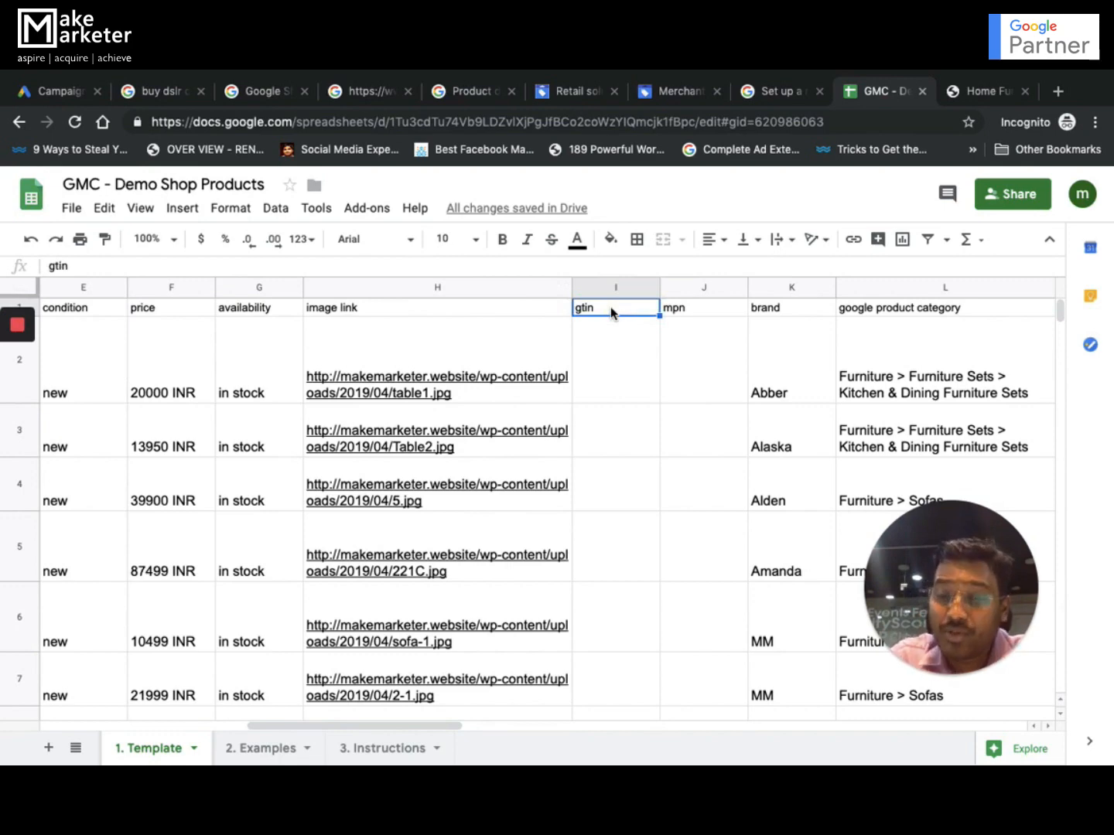
{"action": "left_click", "coordinate": [699, 311]}
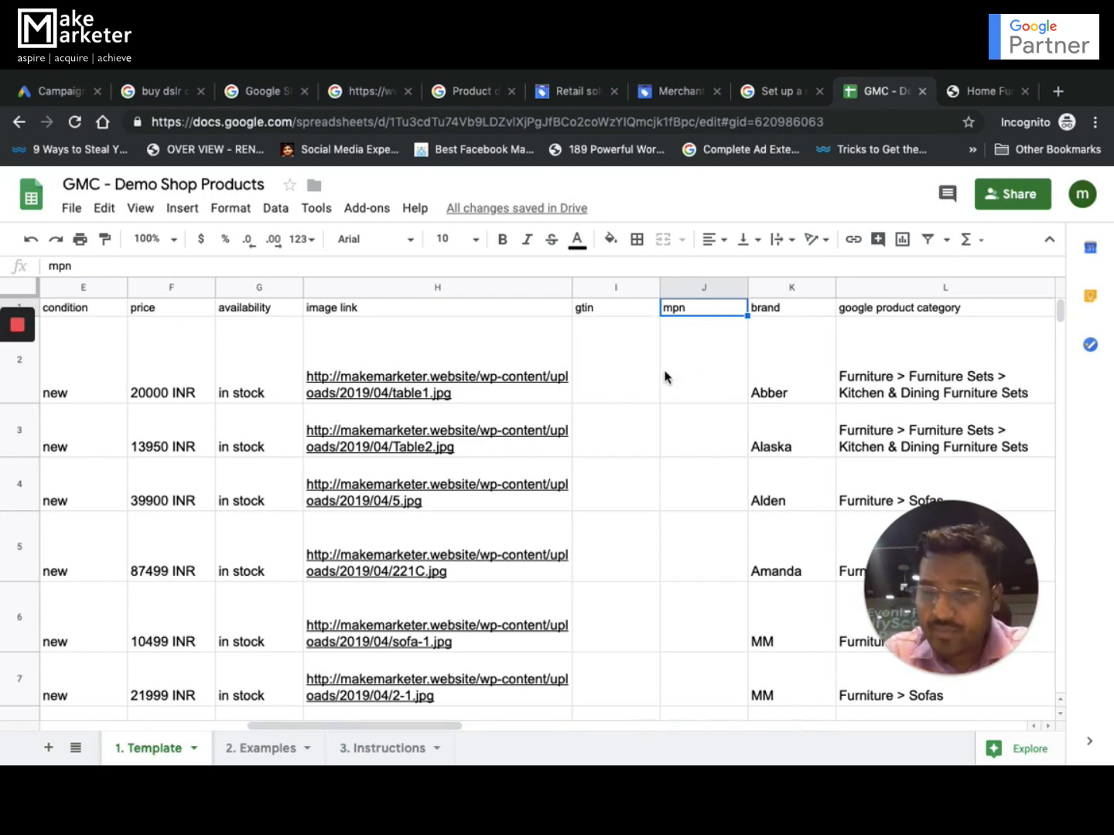
{"action": "scroll", "coordinate": [665, 377], "scroll_direction": "right", "scroll_amount": 2}
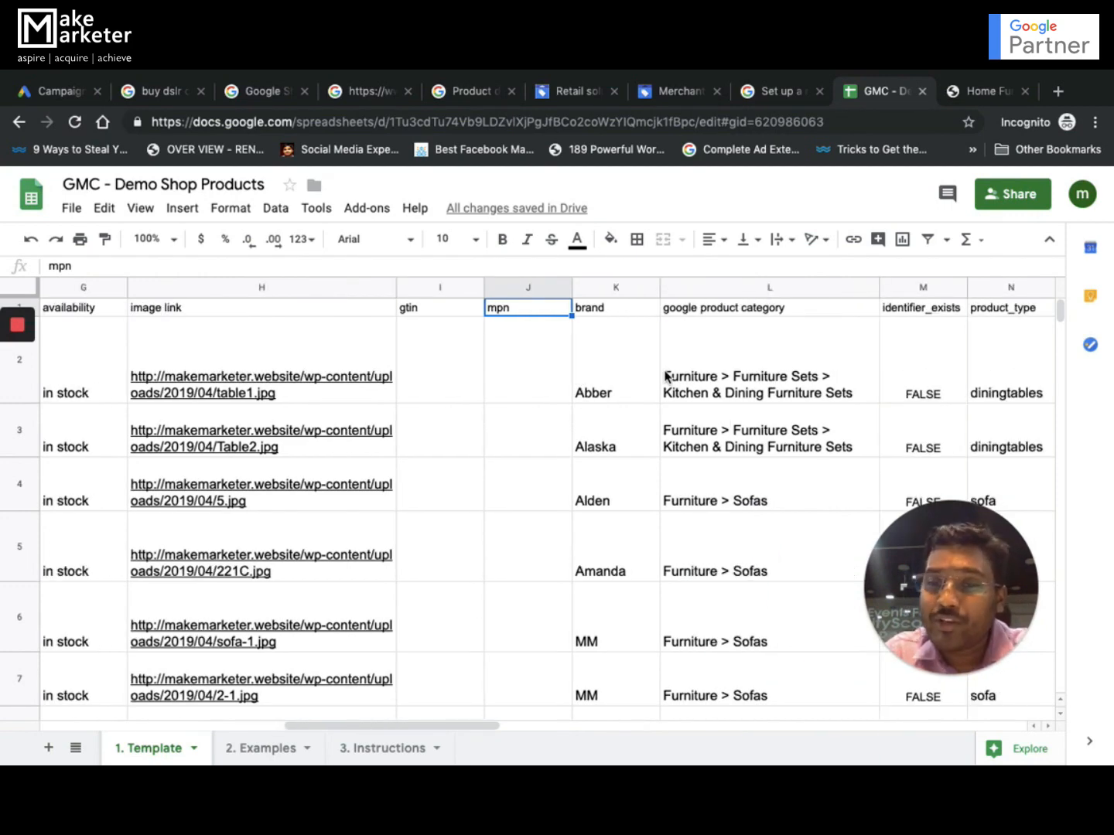
{"action": "left_click", "coordinate": [908, 310]}
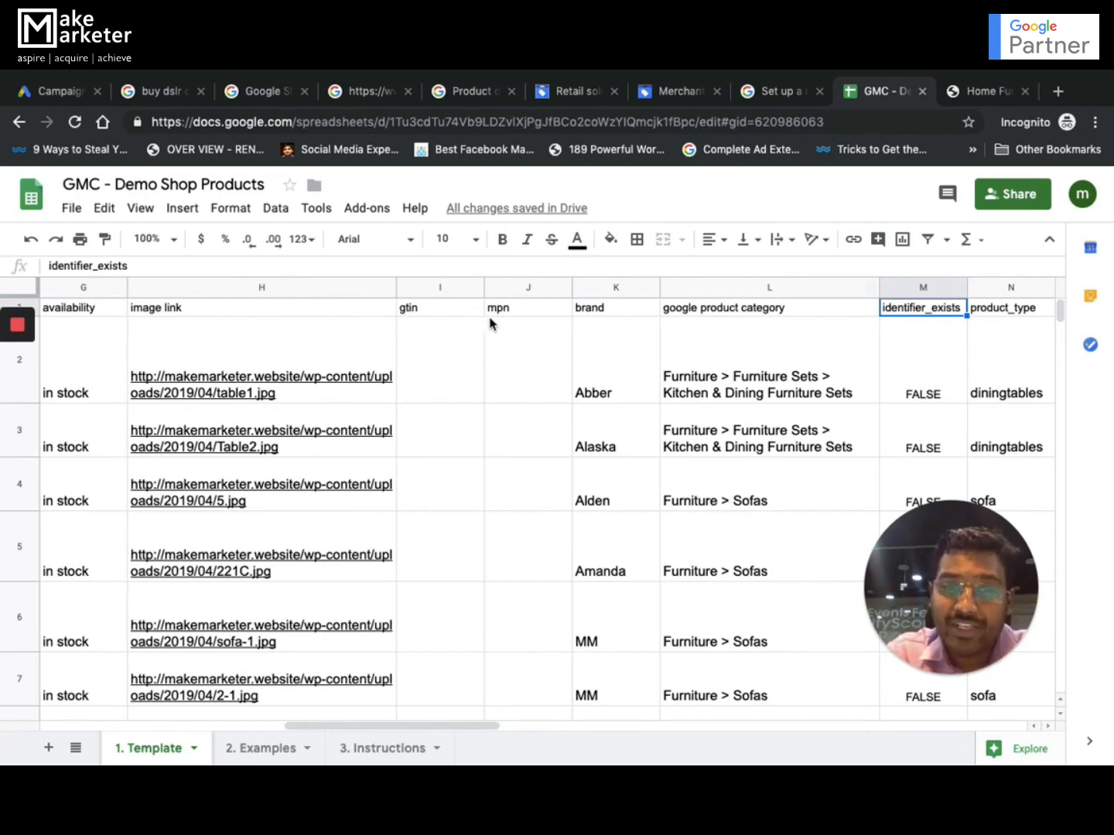
{"action": "left_click", "coordinate": [520, 314]}
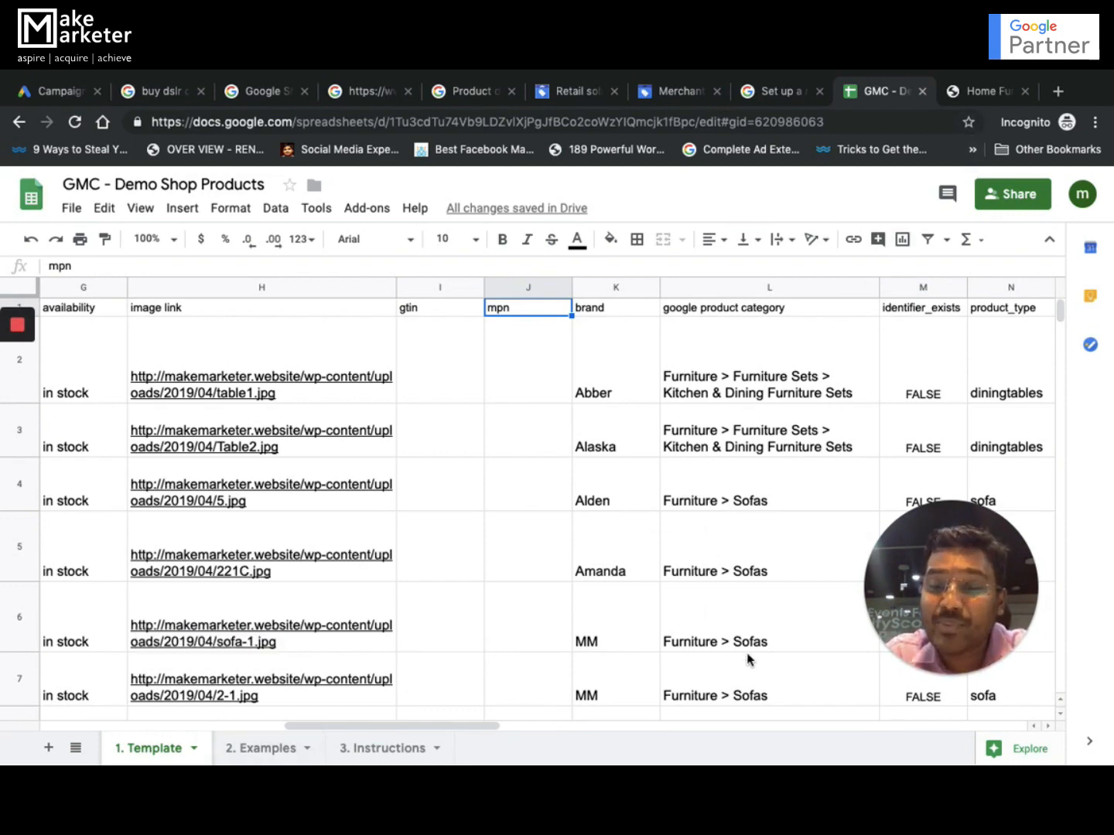
{"action": "left_click", "coordinate": [622, 313]}
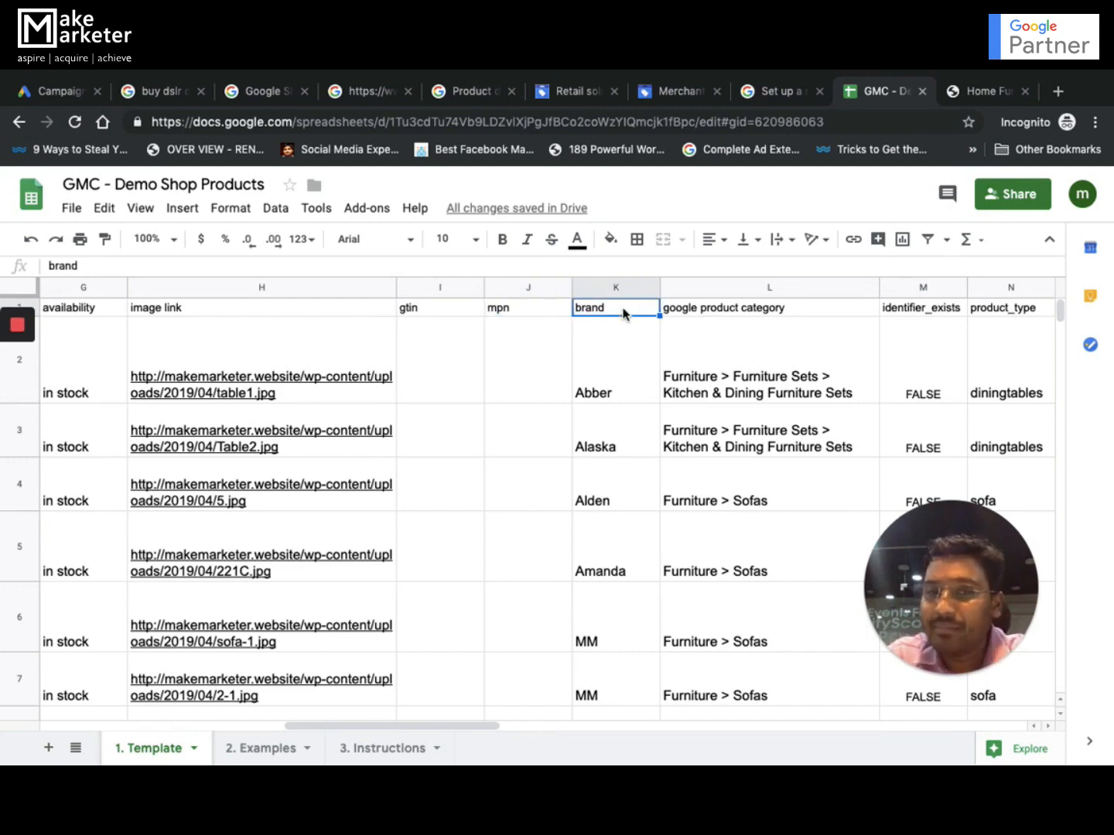
Check the google product category column and consult Google's product taxonomy list with category IDs.
{"action": "left_click", "coordinate": [772, 312]}
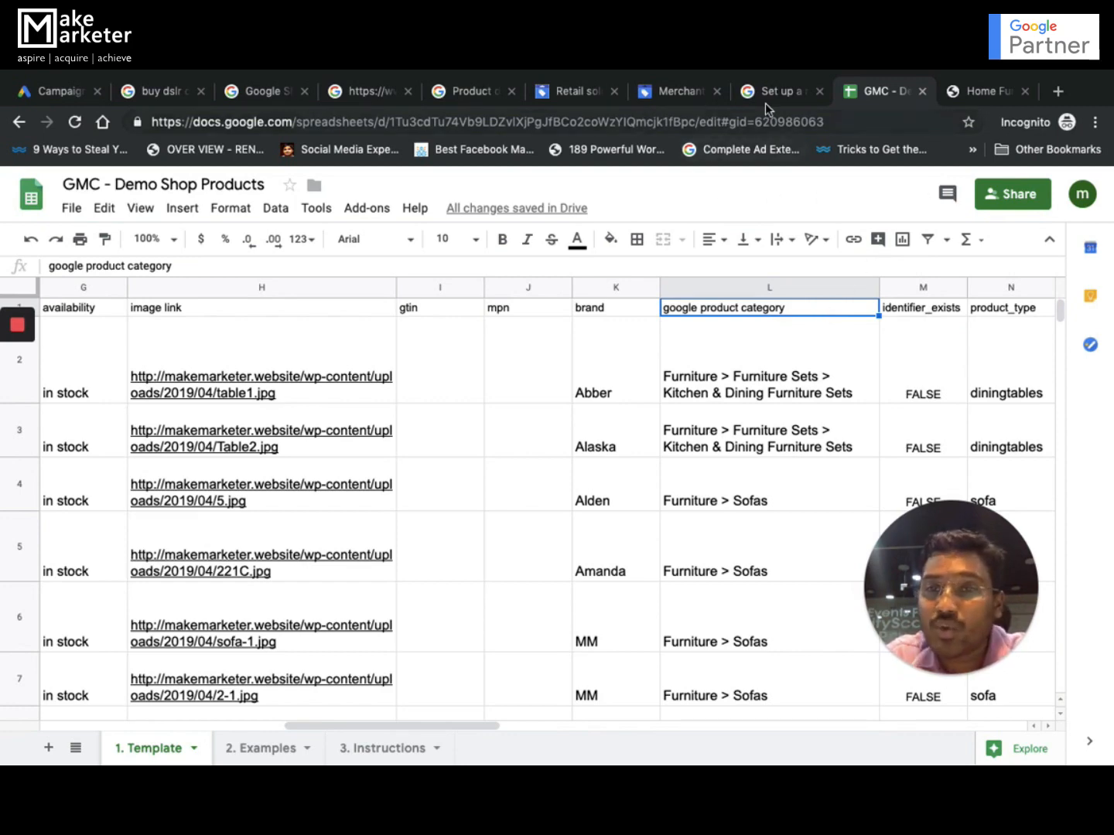
{"action": "left_click", "coordinate": [477, 94]}
{"action": "left_click", "coordinate": [362, 93]}
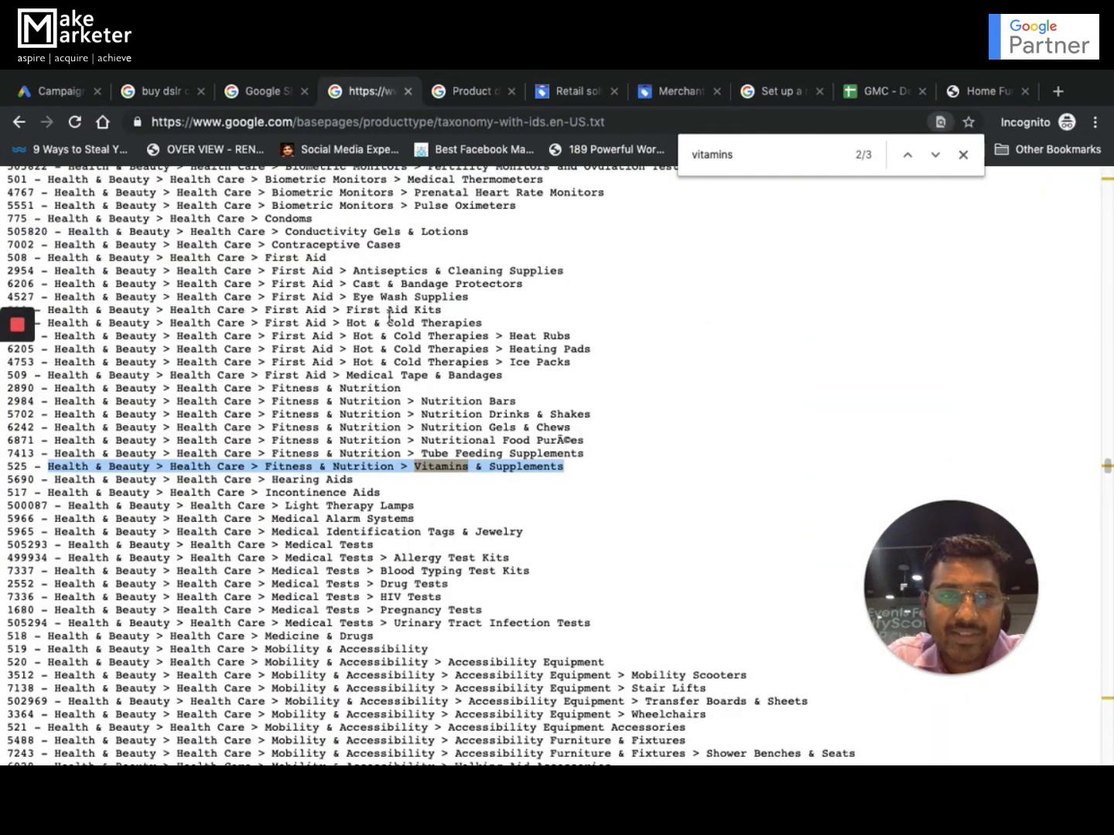
Go back to the google_product_category help article and review its definition, supported values and downloadable category lists.
{"action": "scroll", "coordinate": [568, 309], "scroll_direction": "up", "scroll_amount": 20}
{"action": "left_click", "coordinate": [19, 121]}
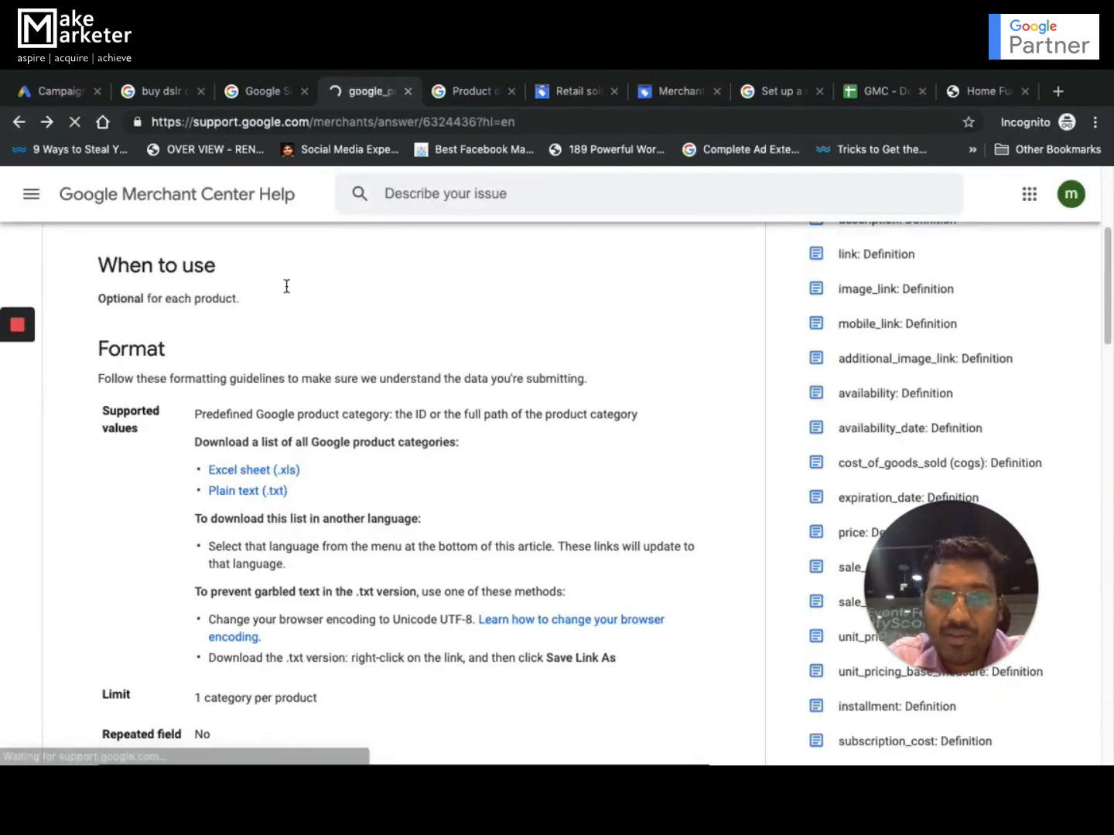
{"action": "scroll", "coordinate": [398, 334], "scroll_direction": "up", "scroll_amount": 2}
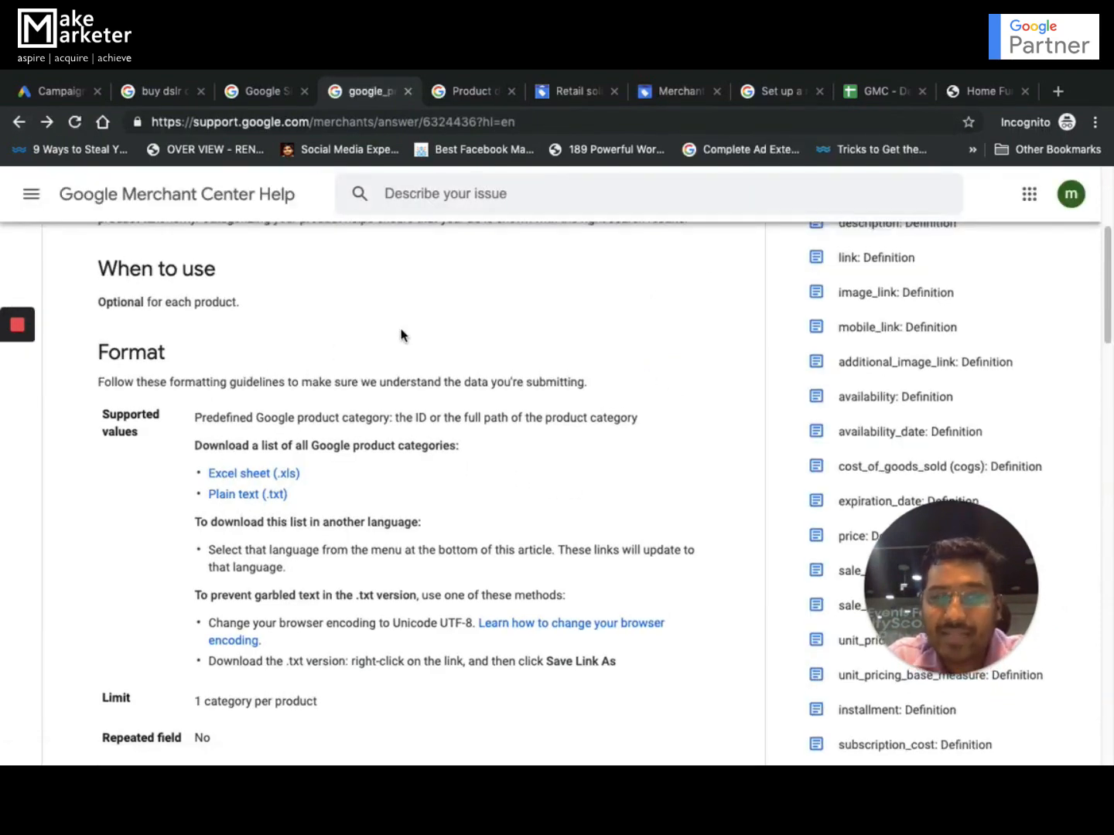
{"action": "scroll", "coordinate": [387, 496], "scroll_direction": "up", "scroll_amount": 2}
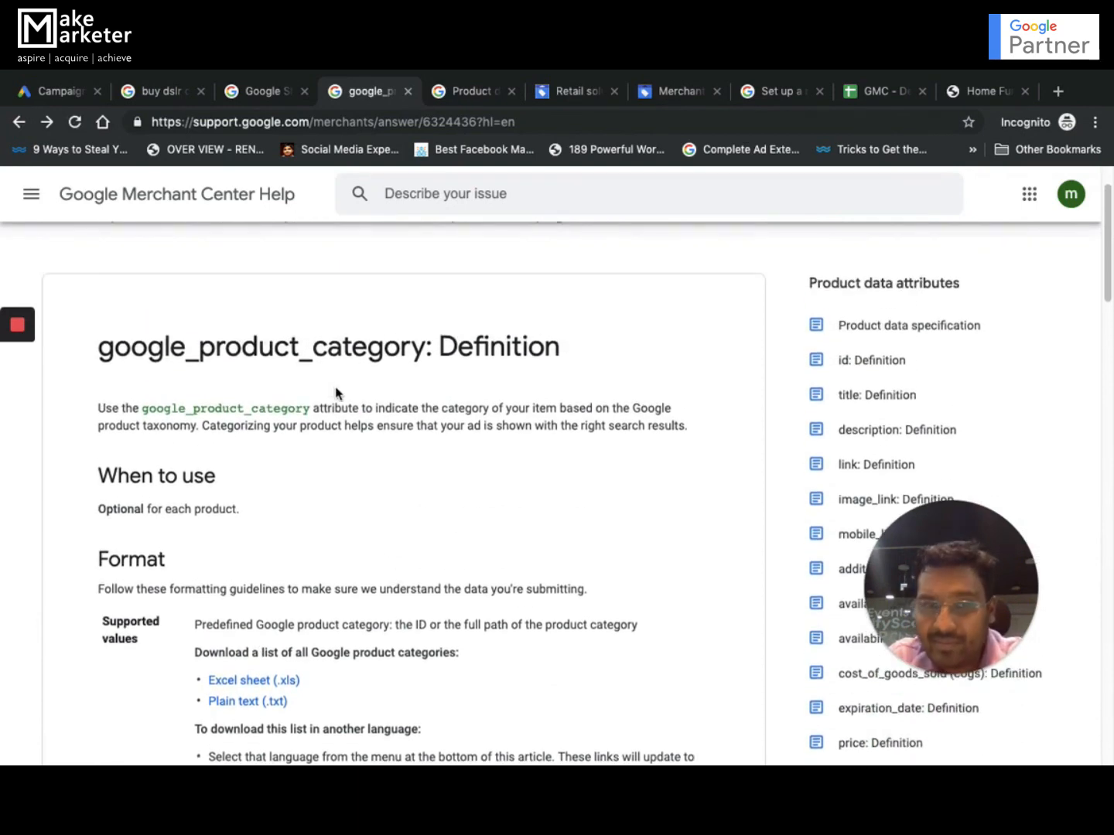
{"action": "scroll", "coordinate": [474, 540], "scroll_direction": "down", "scroll_amount": 3}
{"action": "scroll", "coordinate": [473, 544], "scroll_direction": "down", "scroll_amount": 1}
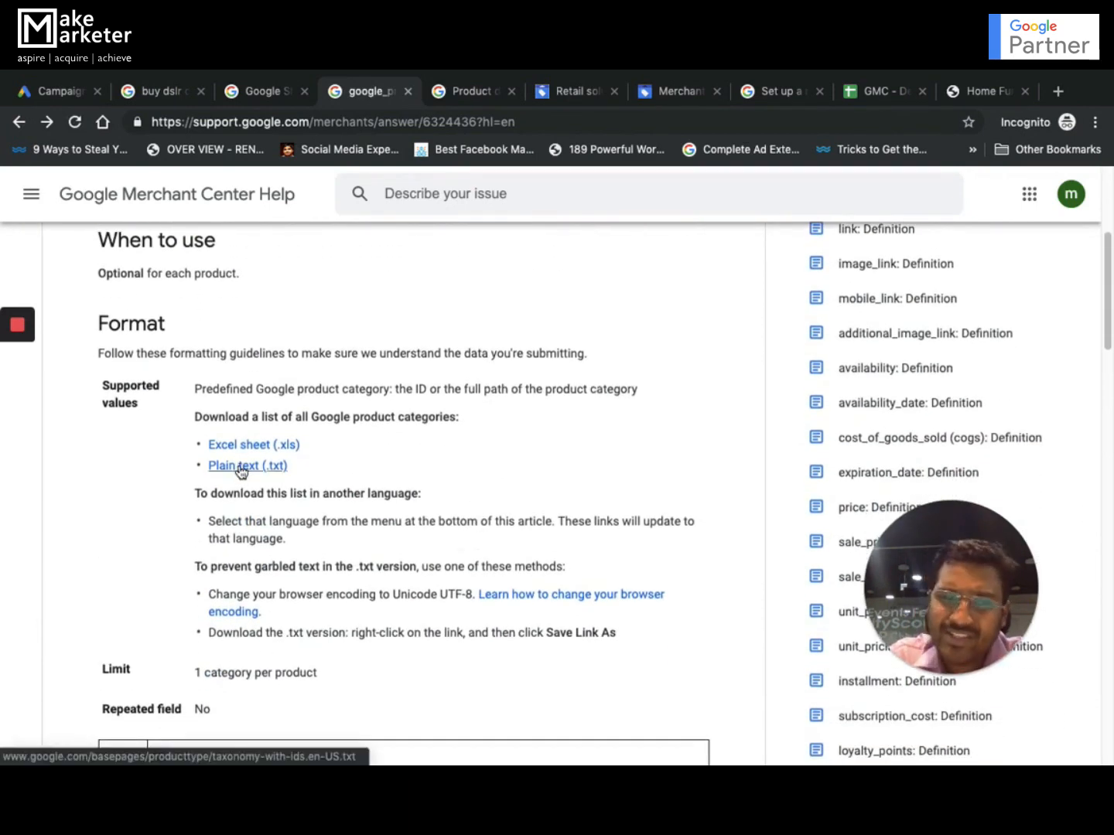
Open the plain text category list, search it for "sofa" and highlight the Outdoor Sofas category path.
{"action": "left_click", "coordinate": [241, 470]}
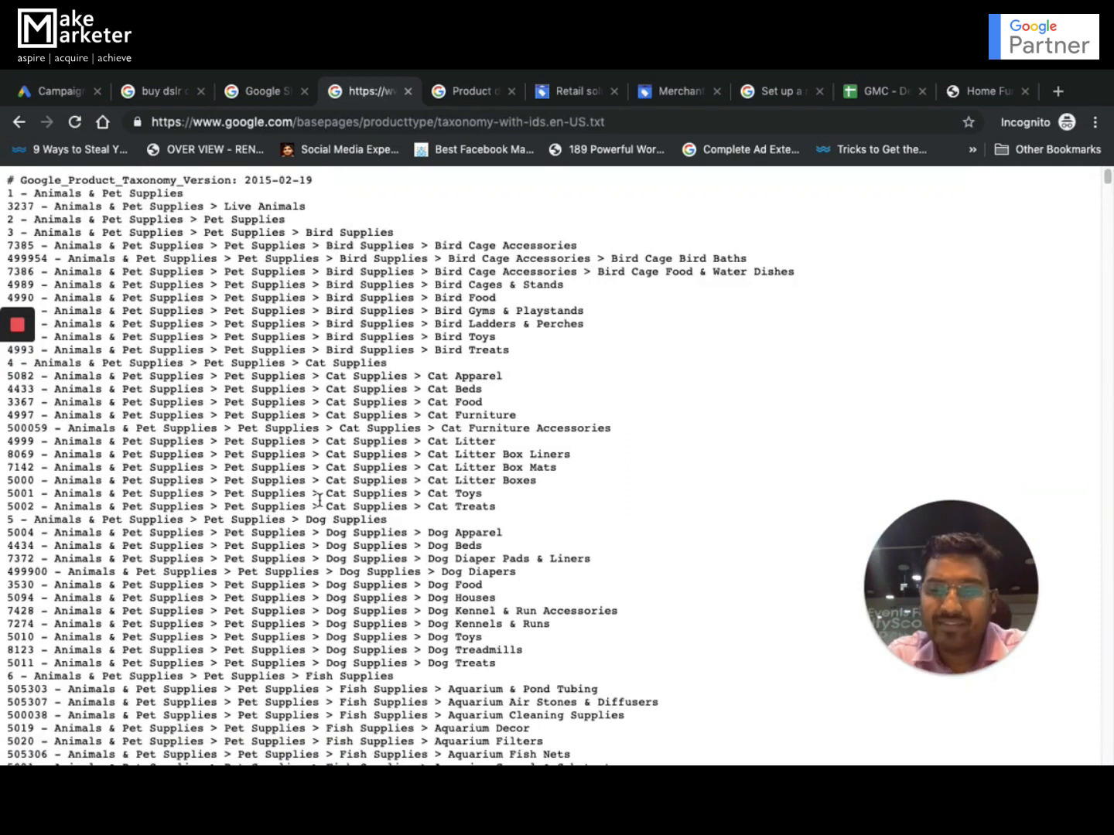
{"action": "key", "text": "super+f"}
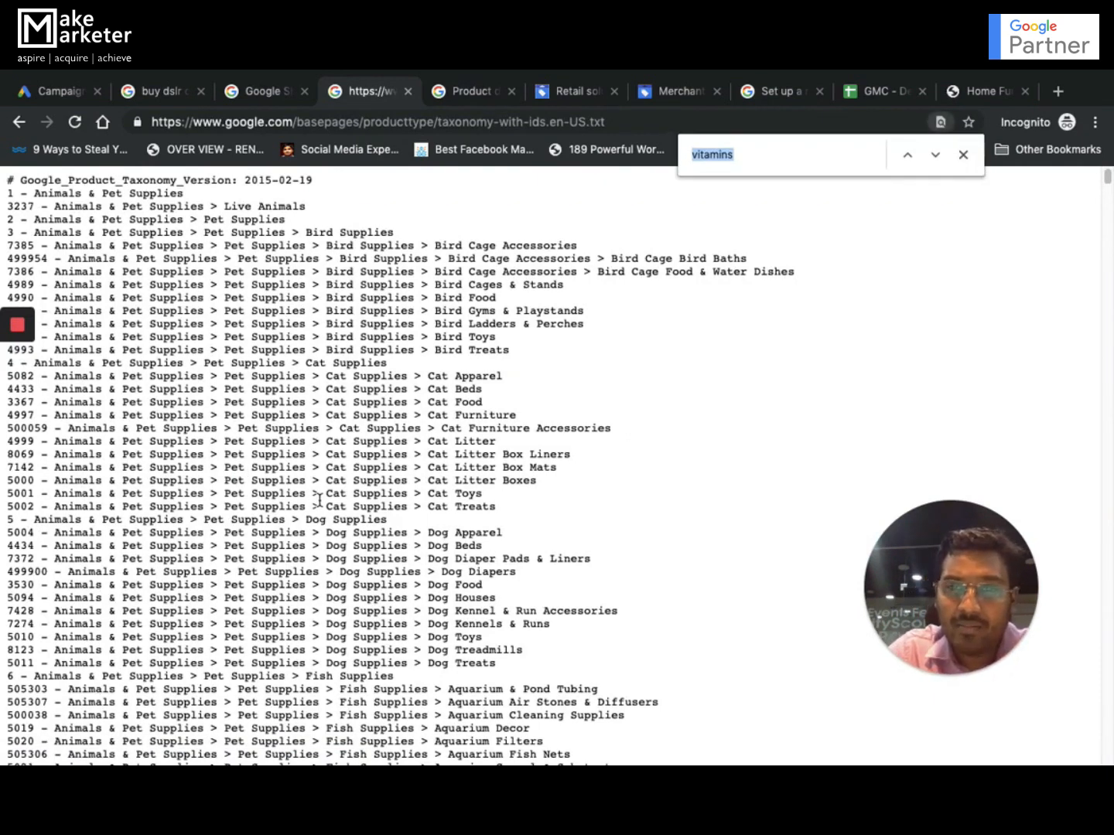
{"action": "type", "text": "sofa"}
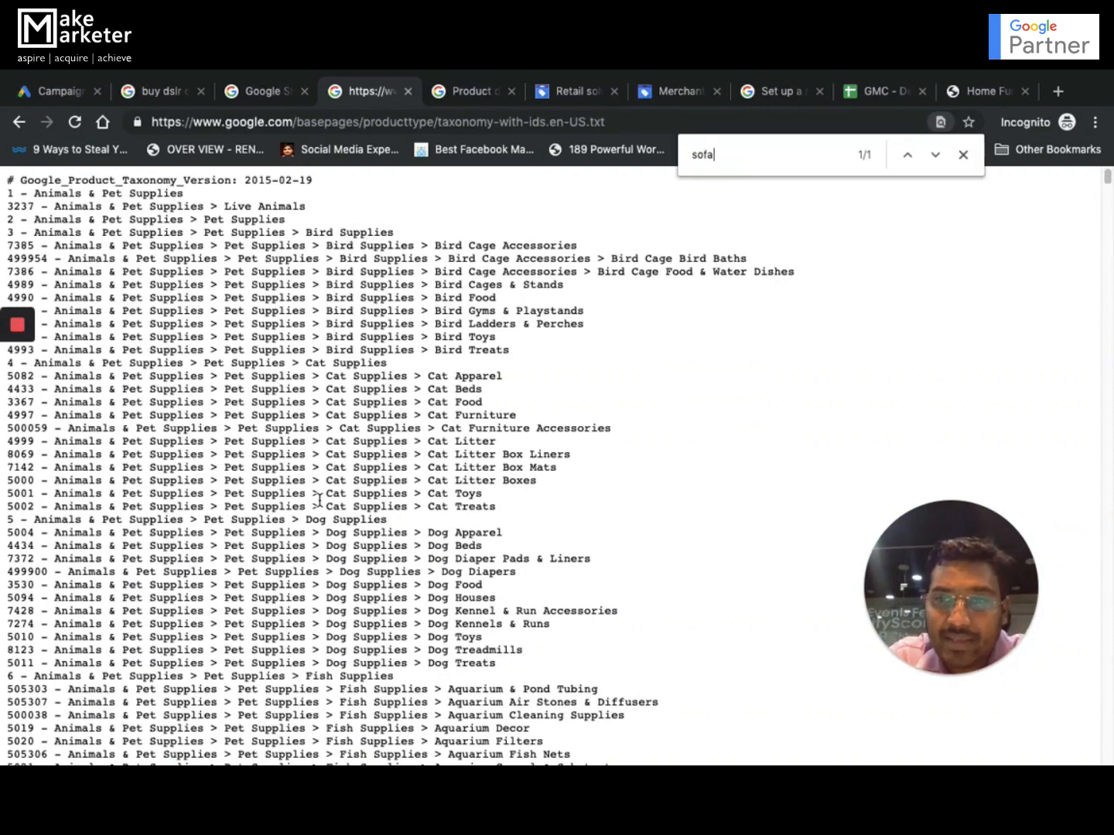
{"action": "key", "text": "Return"}
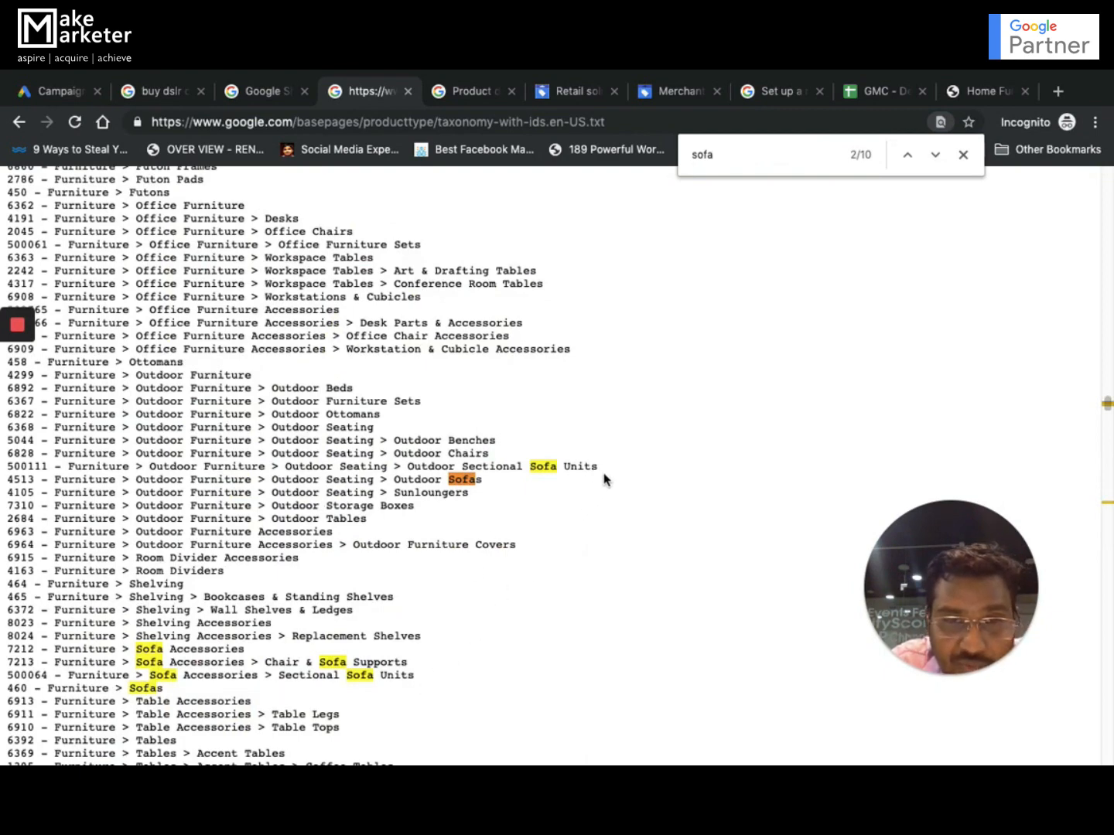
{"action": "left_click_drag", "start_coordinate": [483, 479], "coordinate": [54, 479]}
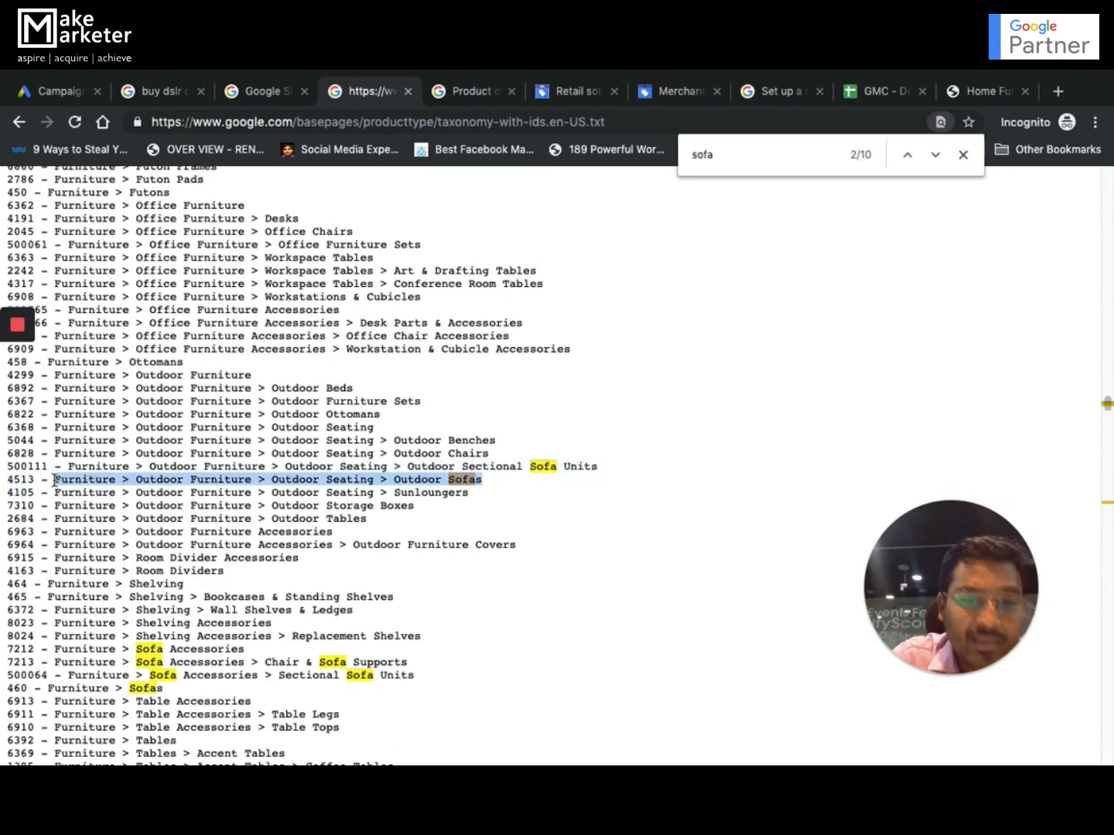
Examine the product_type and custom_label_0 columns of the demo products sheet alongside the google product category values.
{"action": "left_click", "coordinate": [877, 90]}
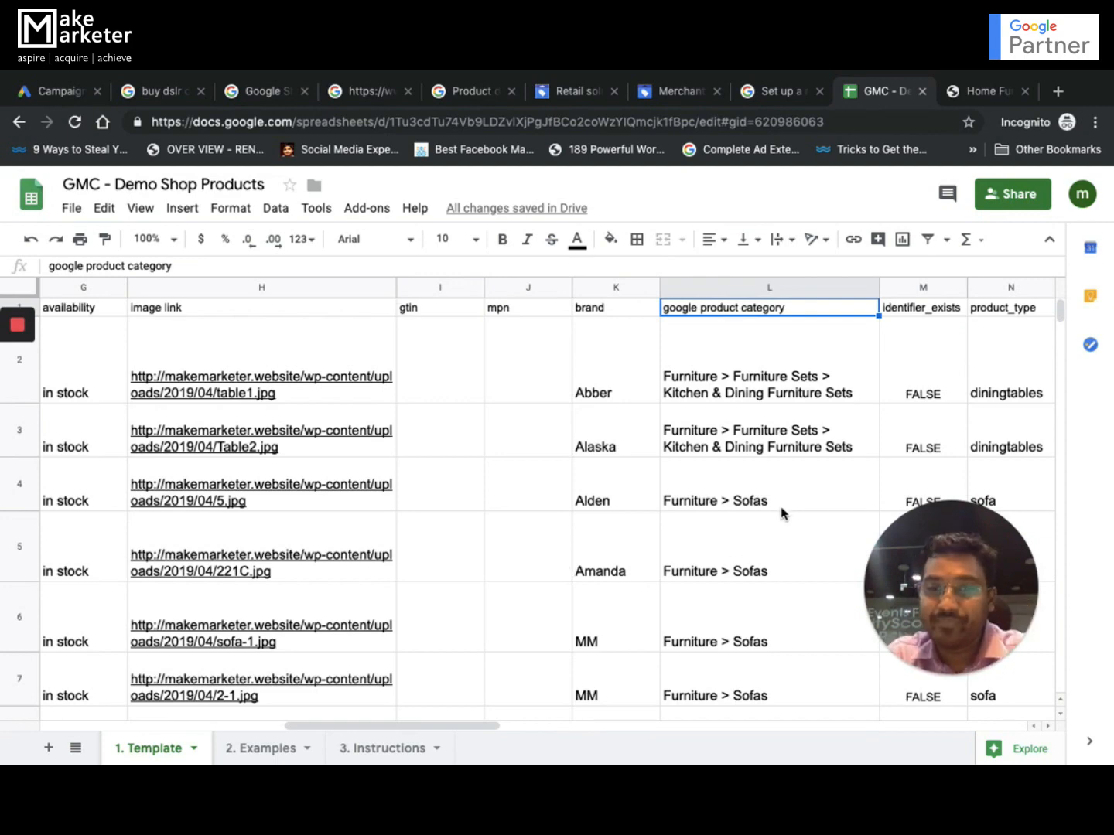
{"action": "scroll", "coordinate": [790, 507], "scroll_direction": "right", "scroll_amount": 4}
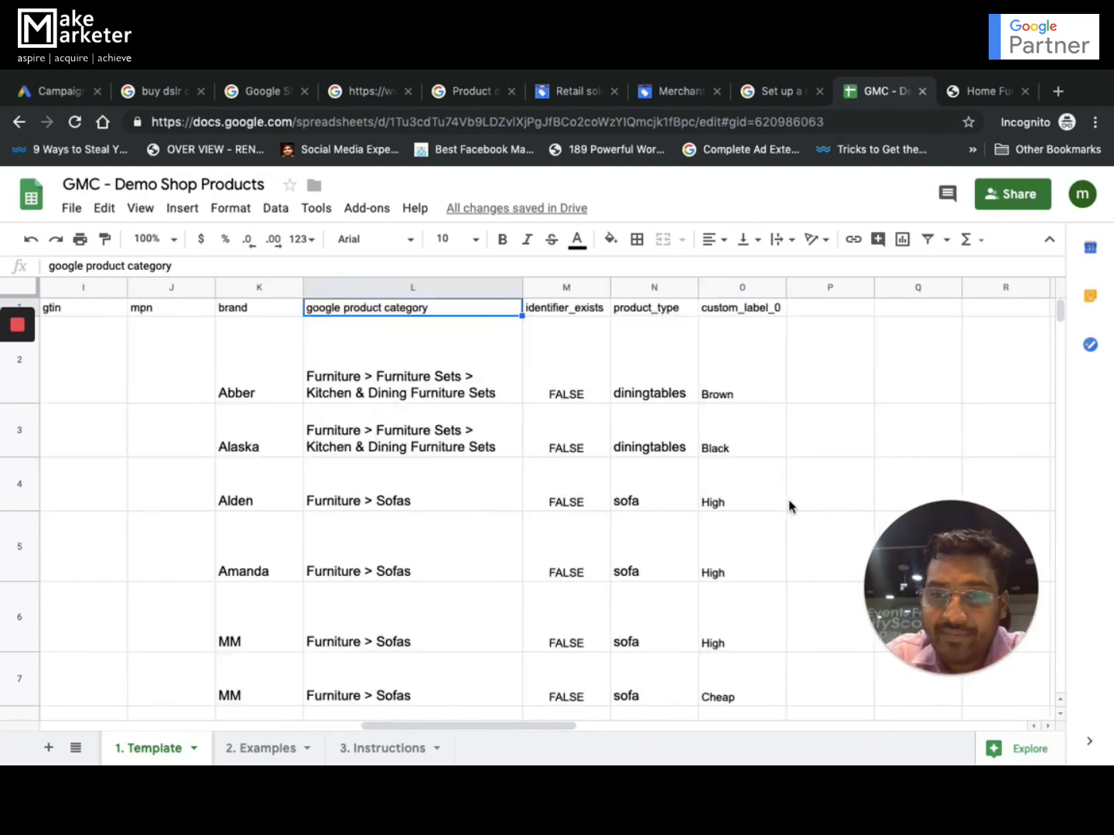
{"action": "left_click", "coordinate": [664, 314]}
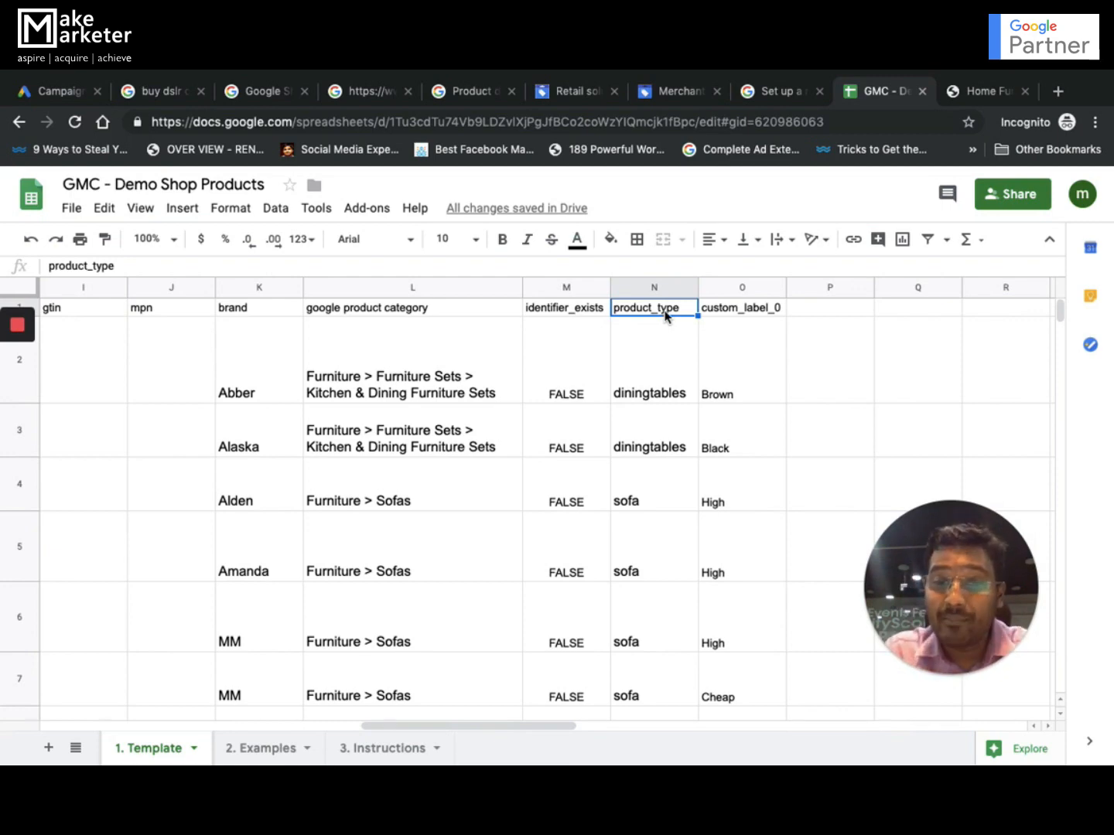
{"action": "key", "text": "Down"}
{"action": "key", "text": "Down"}
{"action": "key", "text": "Down"}
{"action": "key", "text": "Down"}
{"action": "key", "text": "Down"}
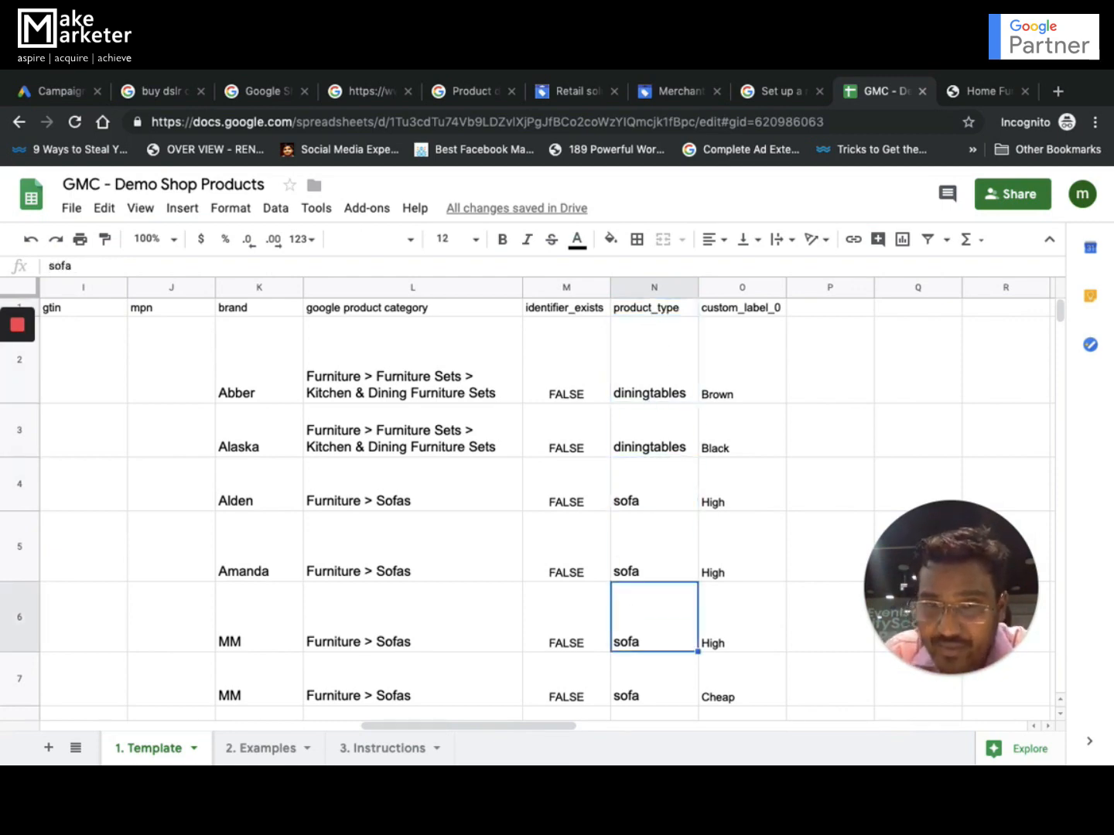
{"action": "left_click", "coordinate": [677, 312]}
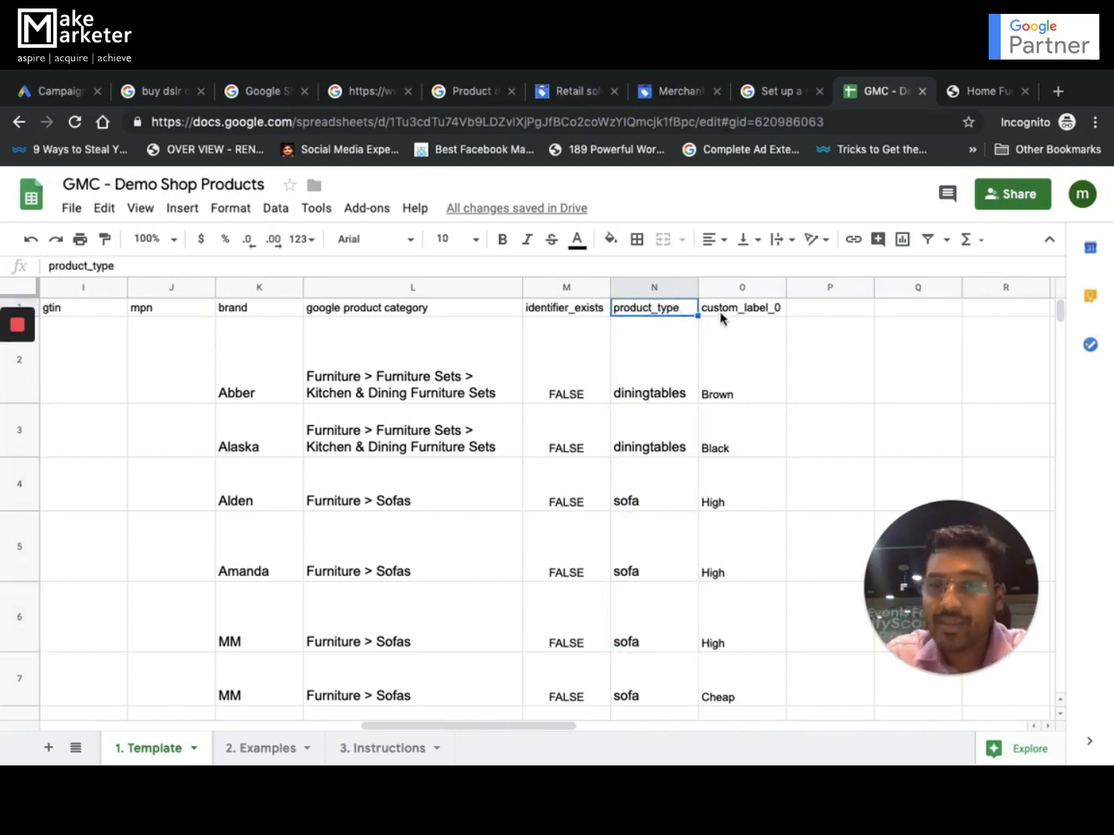
{"action": "left_click", "coordinate": [765, 311]}
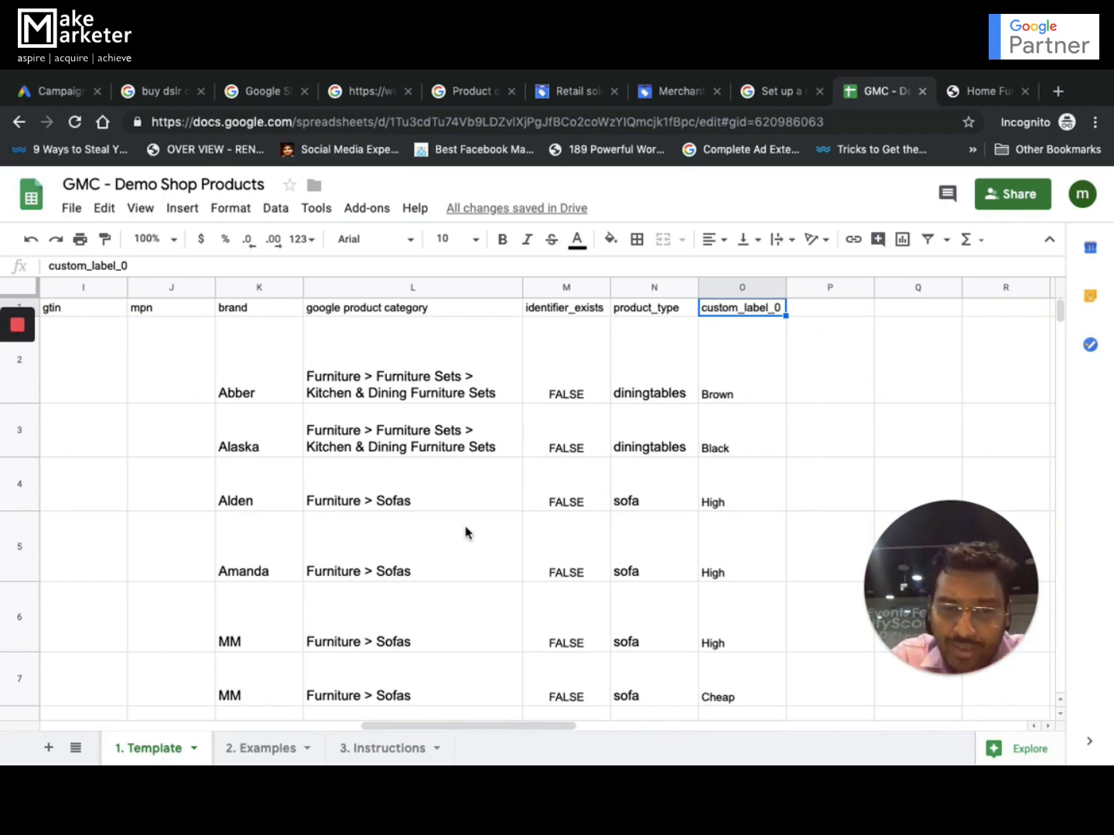
{"action": "scroll", "coordinate": [466, 531], "scroll_direction": "left", "scroll_amount": 10}
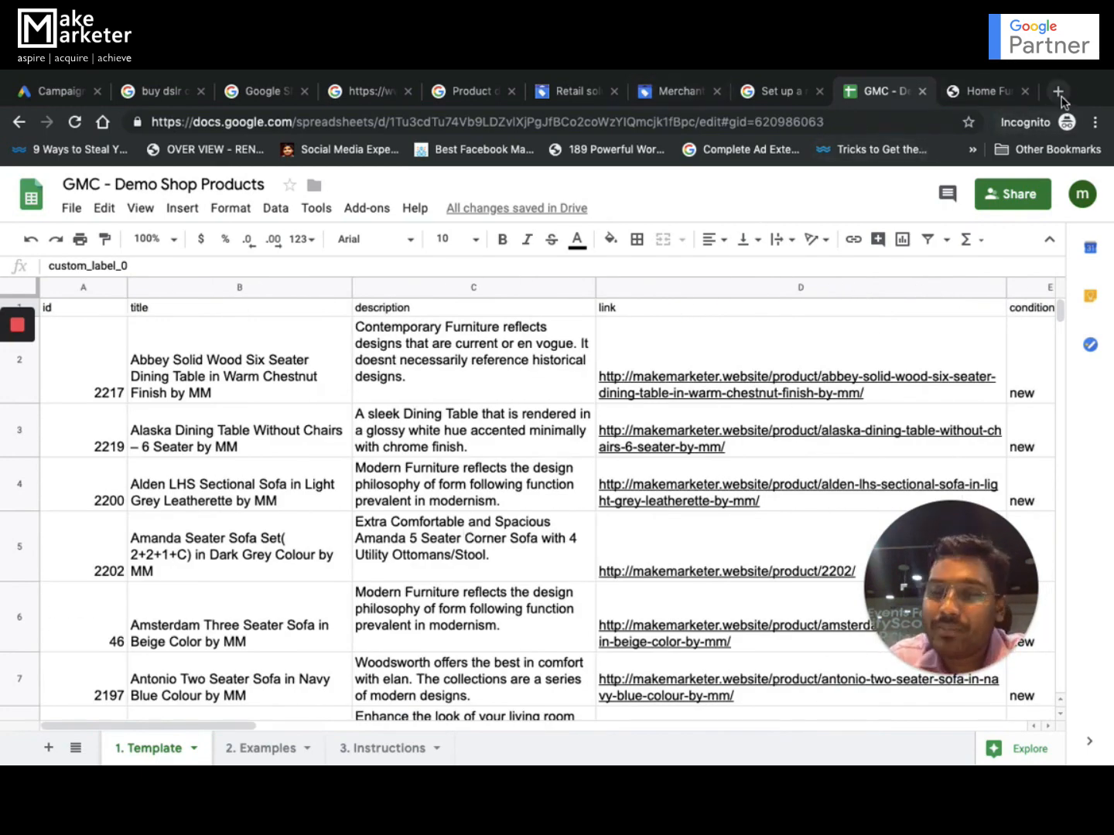
Consult the product data specification in Merchant Center Help, covering the energy efficiency, destination and shipping attributes.
{"action": "mouse_move", "coordinate": [746, 71]}
{"action": "left_click", "coordinate": [458, 130]}
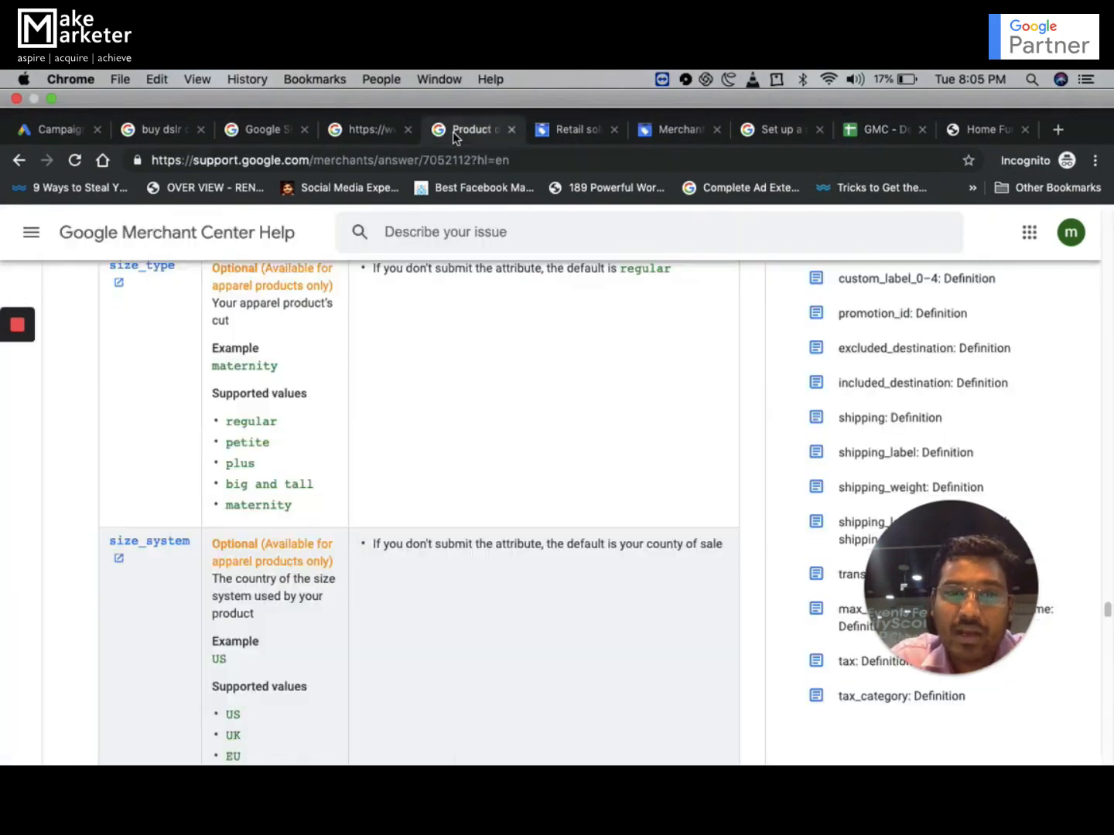
{"action": "scroll", "coordinate": [312, 543], "scroll_direction": "up", "scroll_amount": 15}
{"action": "scroll", "coordinate": [312, 540], "scroll_direction": "up", "scroll_amount": 5}
{"action": "scroll", "coordinate": [311, 542], "scroll_direction": "down", "scroll_amount": 20}
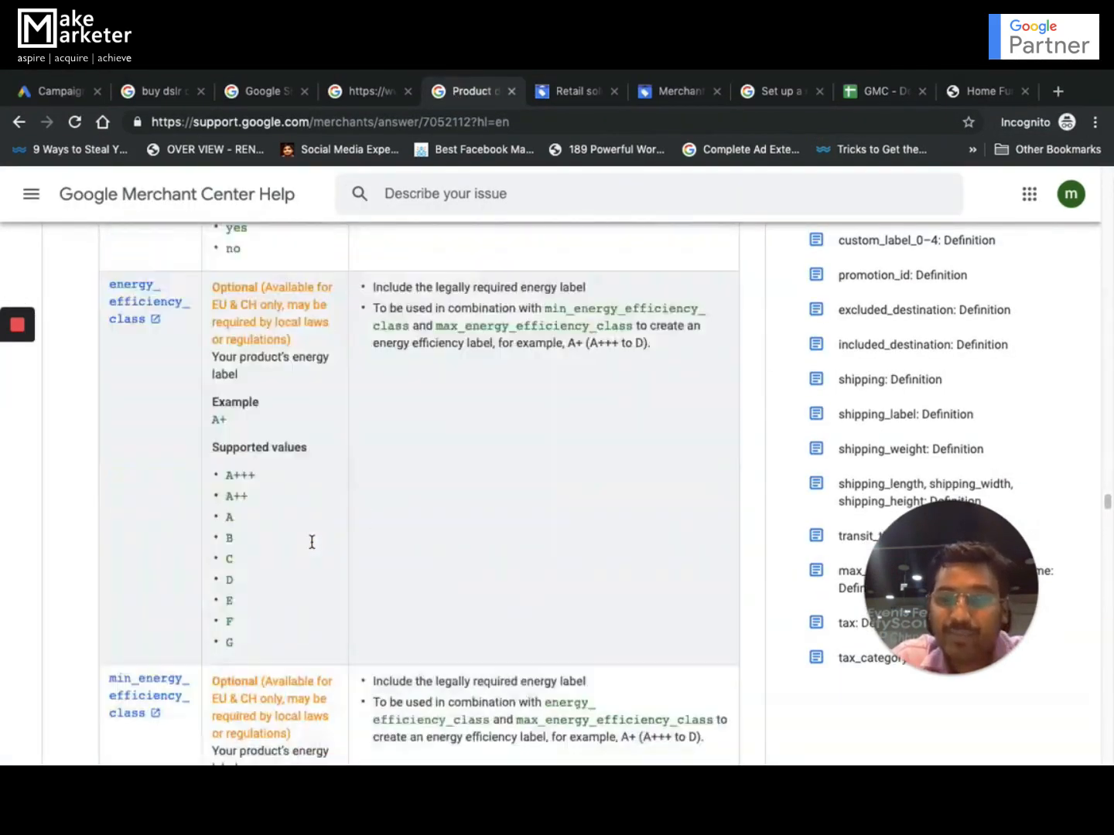
{"action": "scroll", "coordinate": [312, 541], "scroll_direction": "down", "scroll_amount": 20}
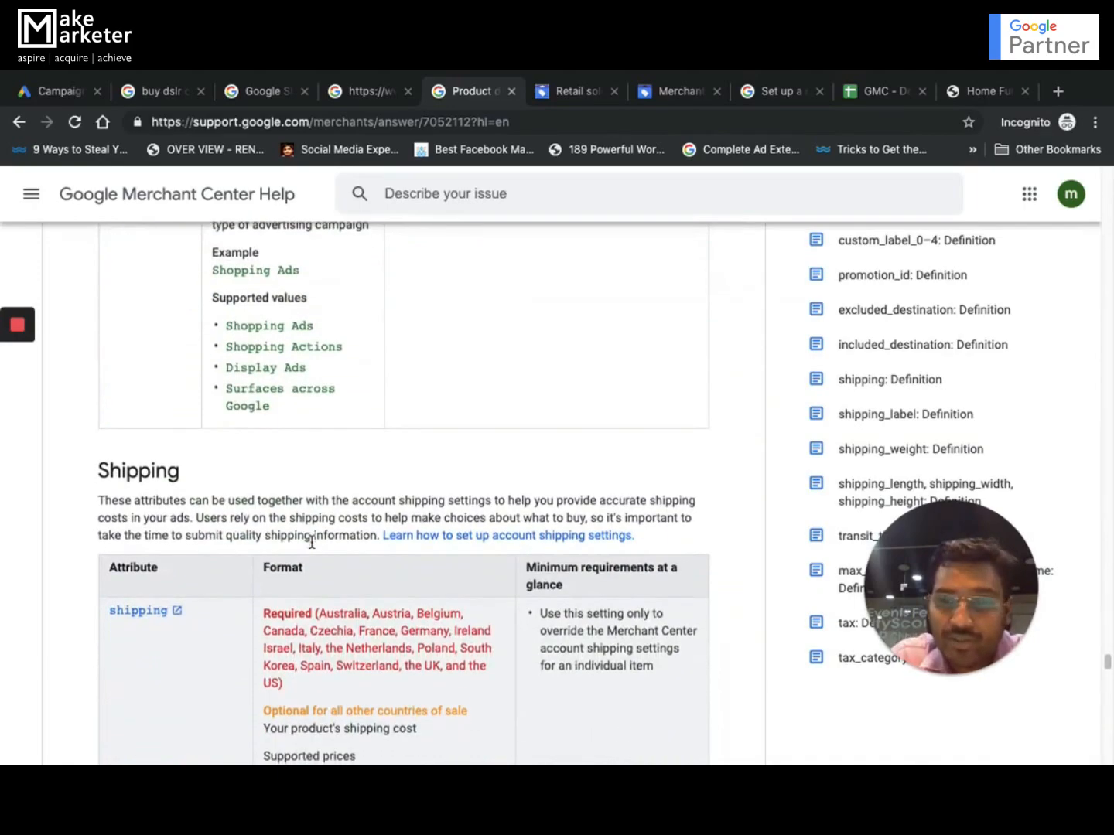
{"action": "scroll", "coordinate": [311, 546], "scroll_direction": "down", "scroll_amount": 5}
{"action": "scroll", "coordinate": [312, 546], "scroll_direction": "up", "scroll_amount": 10}
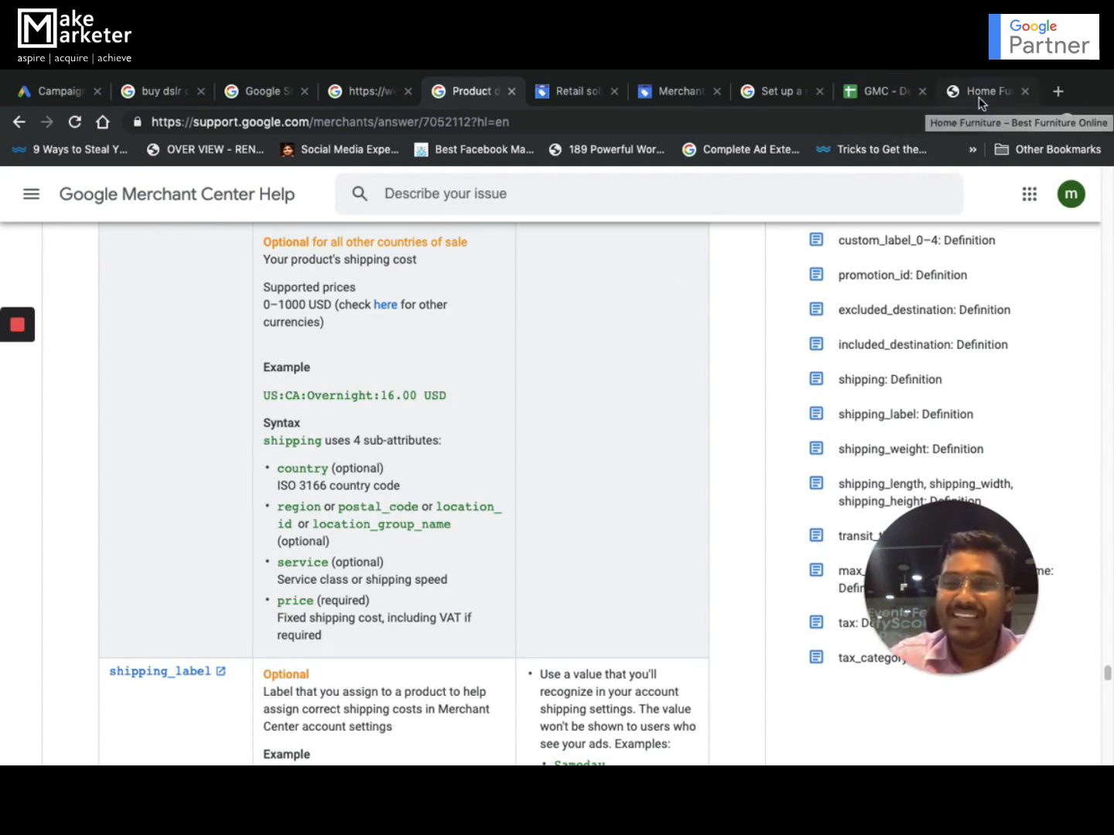
Switch to Merchant Center and open the Tables Sheet feed from the primary feeds.
{"action": "left_click", "coordinate": [894, 95]}
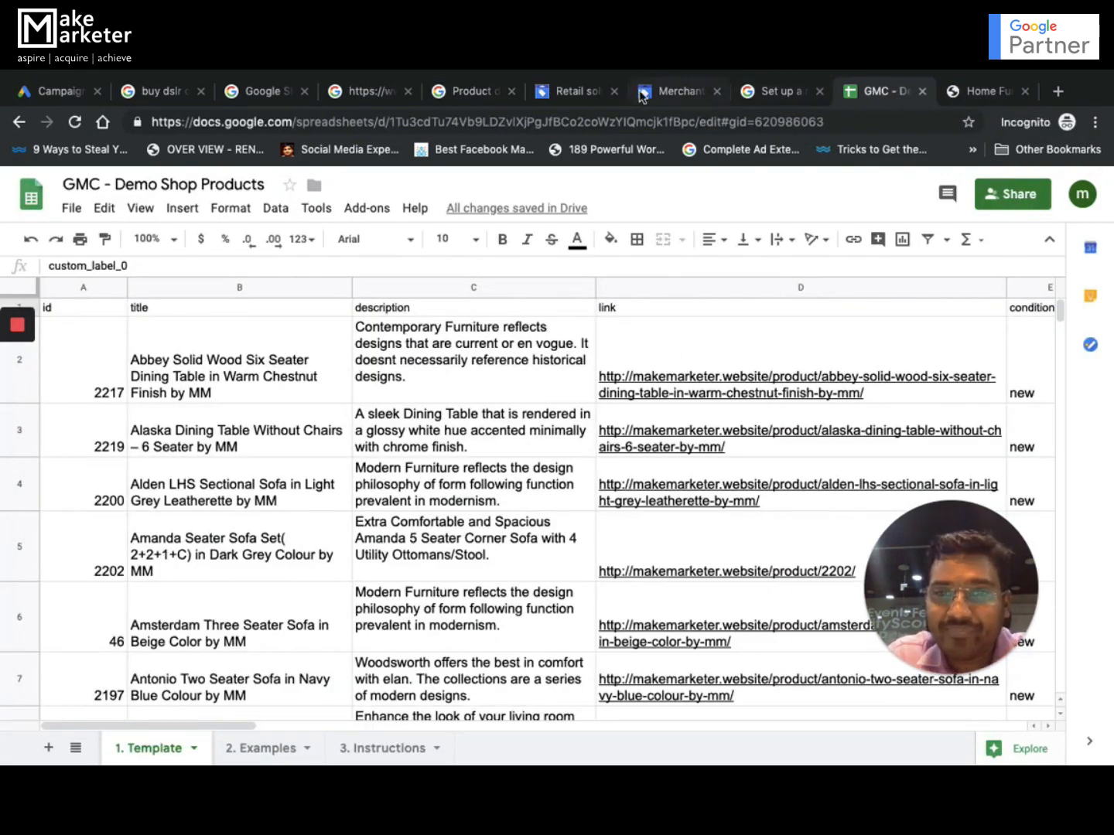
{"action": "left_click", "coordinate": [671, 92]}
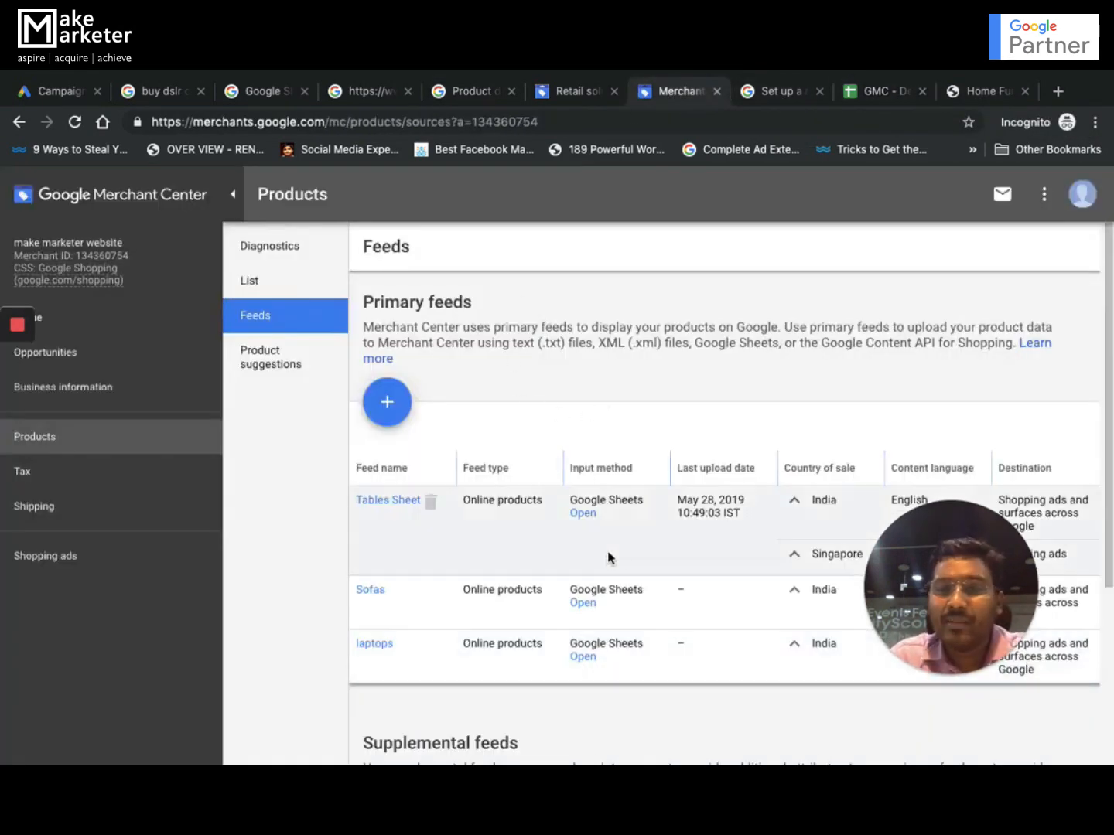
{"action": "left_click_drag", "start_coordinate": [963, 597], "coordinate": [180, 629]}
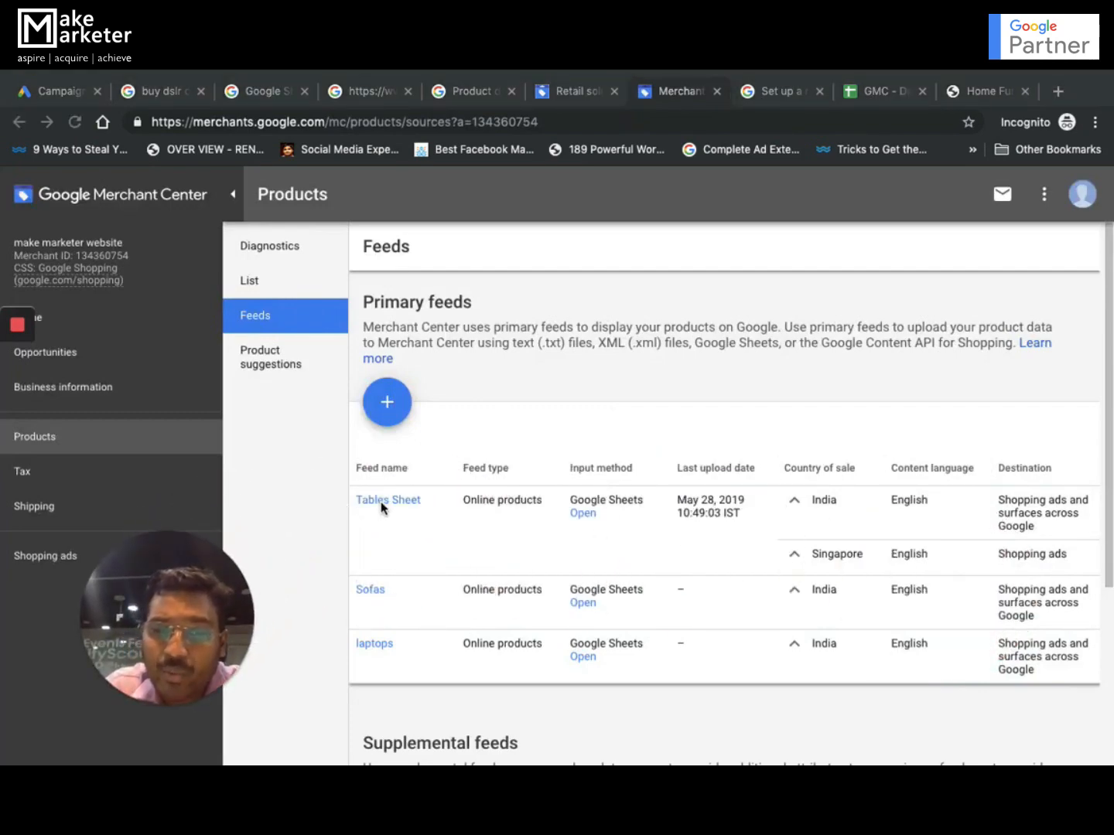
{"action": "scroll", "coordinate": [531, 591], "scroll_direction": "down", "scroll_amount": 1}
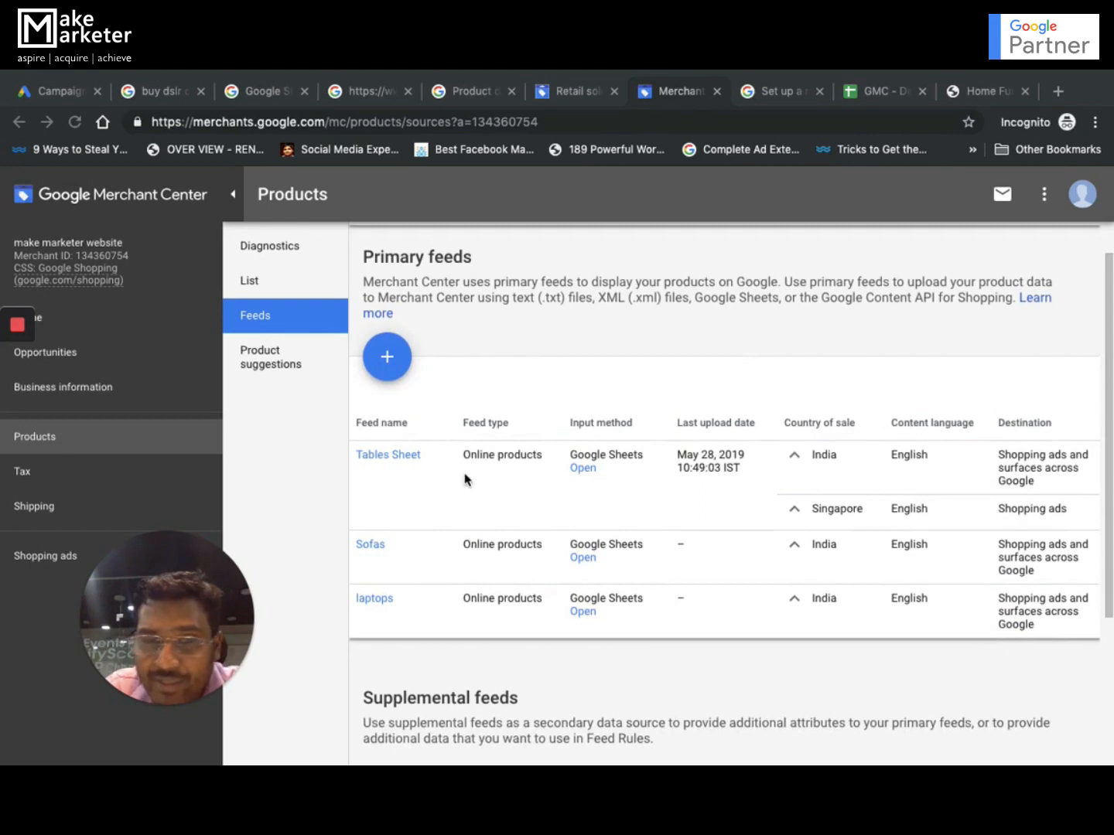
{"action": "left_click", "coordinate": [382, 454]}
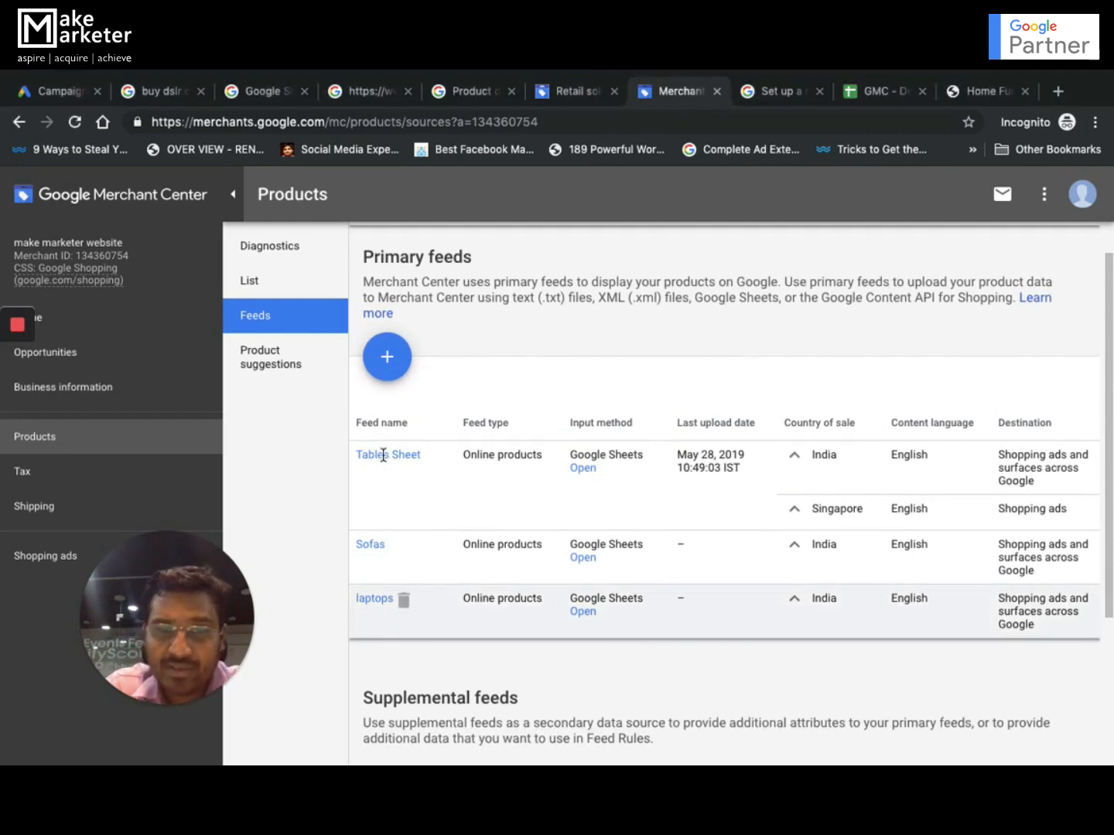
{"action": "left_click", "coordinate": [382, 455]}
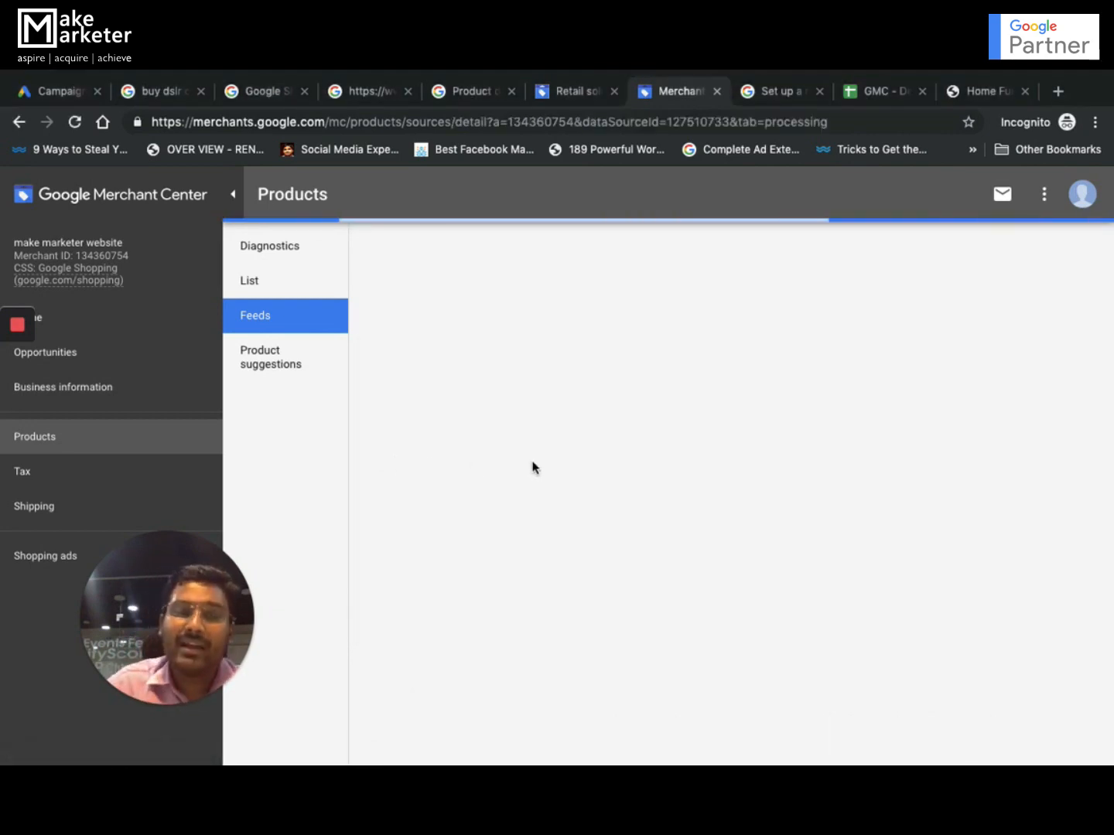
Review the product rows in the GMC - Demo Shop Products spreadsheet.
{"action": "left_click", "coordinate": [867, 97]}
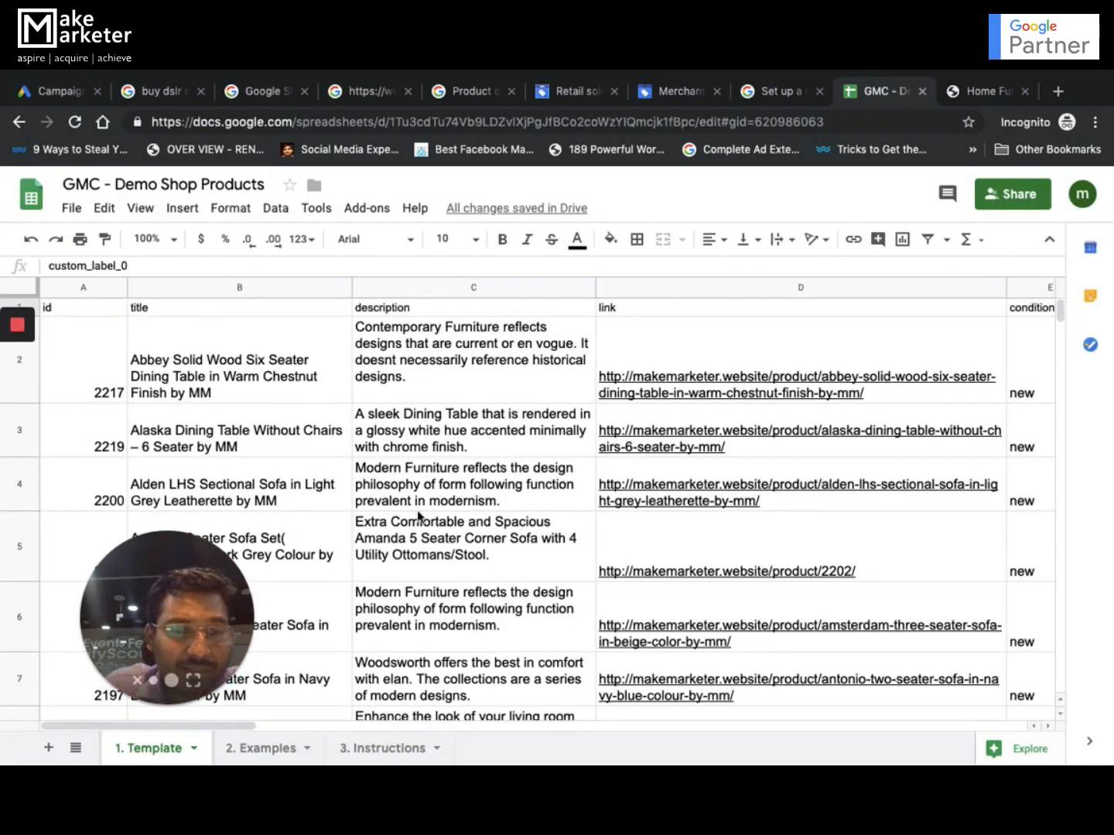
{"action": "scroll", "coordinate": [417, 517], "scroll_direction": "down", "scroll_amount": 5}
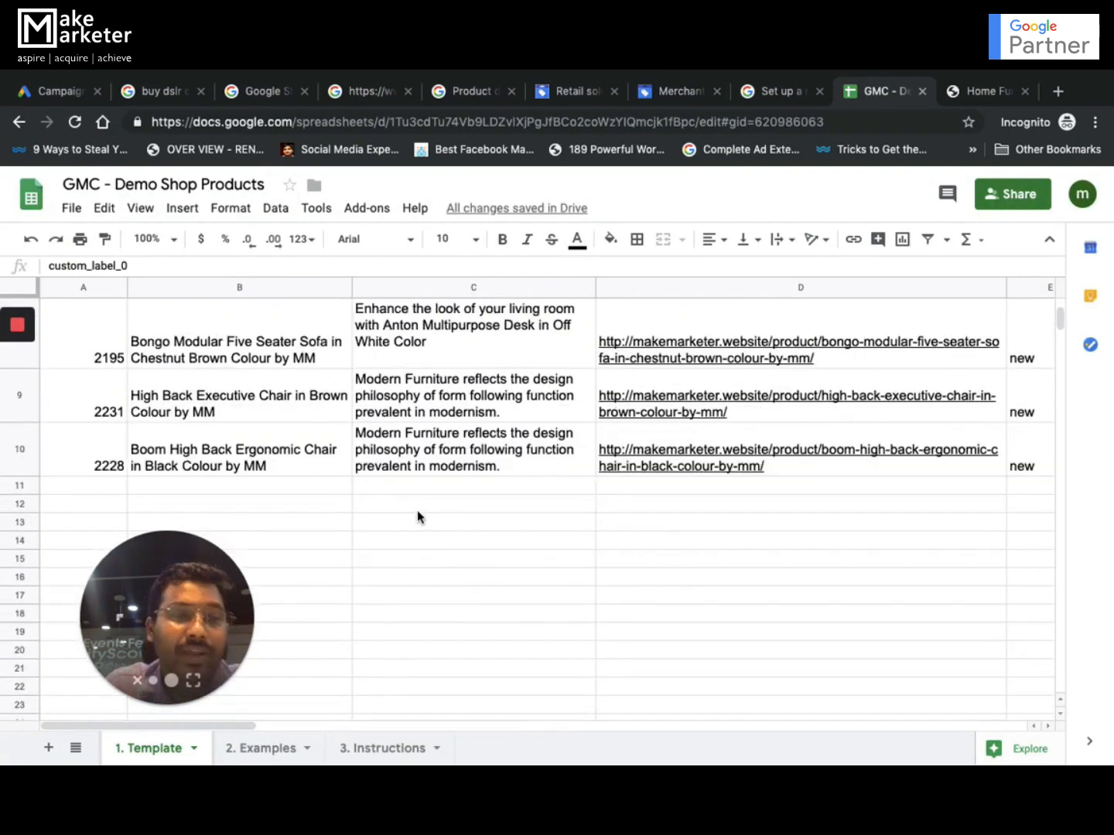
{"action": "scroll", "coordinate": [417, 518], "scroll_direction": "up", "scroll_amount": 8}
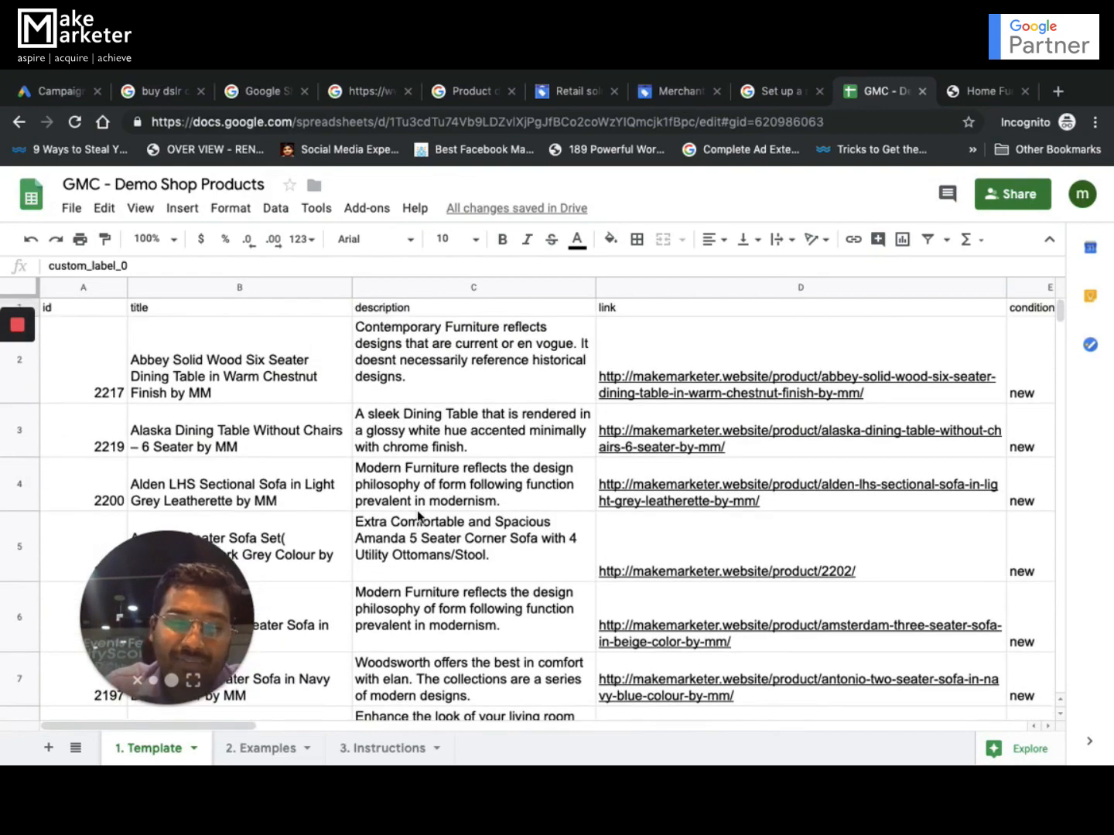
Review the Tables Sheet feed's processing details, country settings and file options, and return to the feeds list to view supplemental feeds.
{"action": "left_click", "coordinate": [658, 90]}
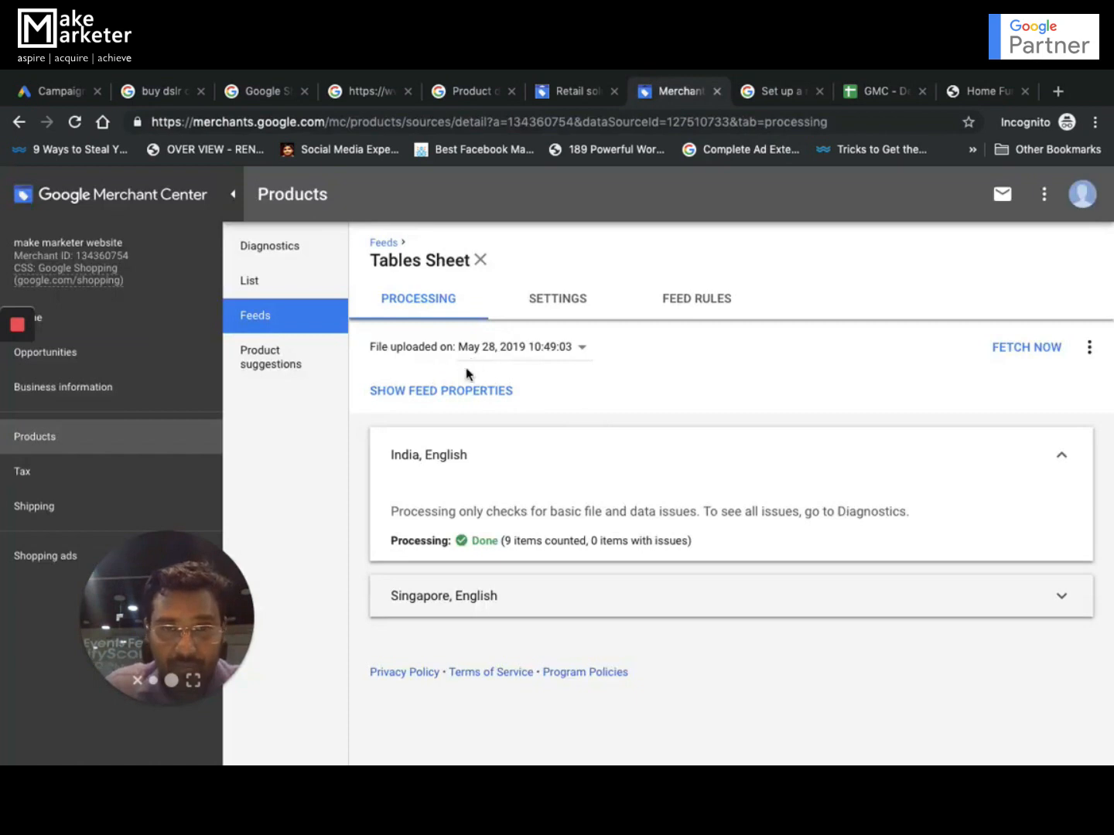
{"action": "left_click", "coordinate": [571, 310]}
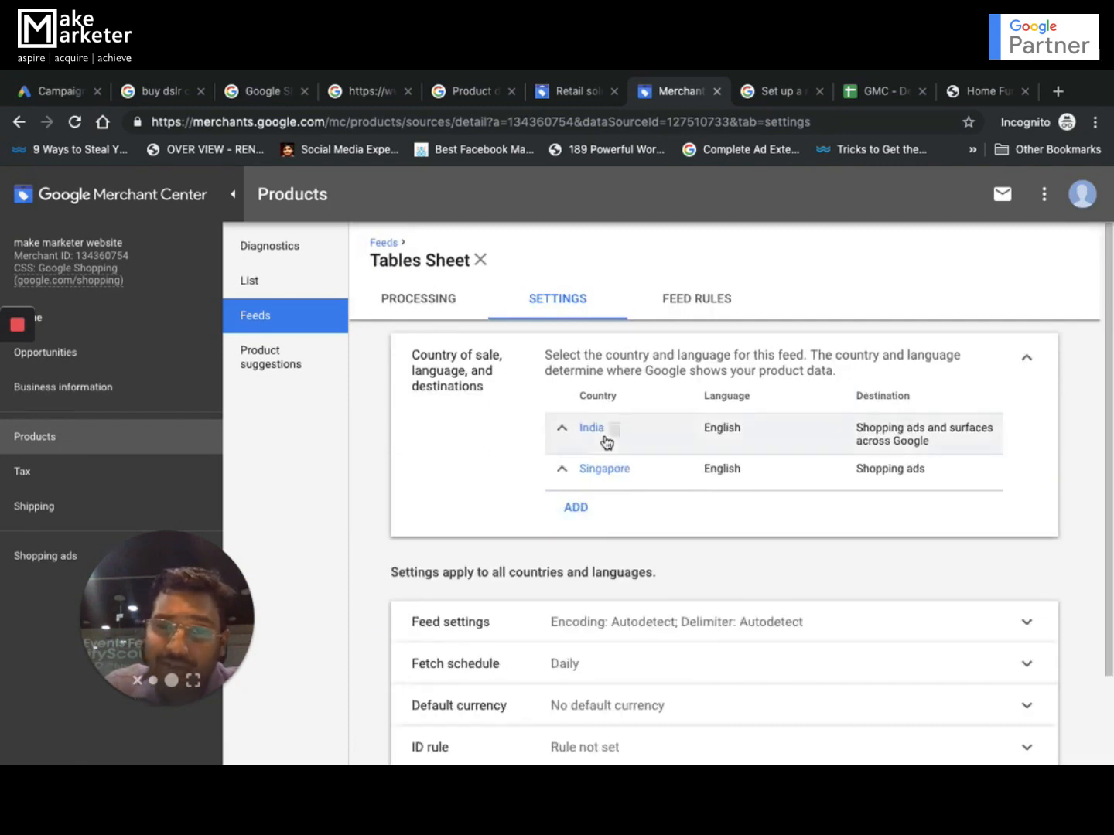
{"action": "left_click", "coordinate": [438, 314]}
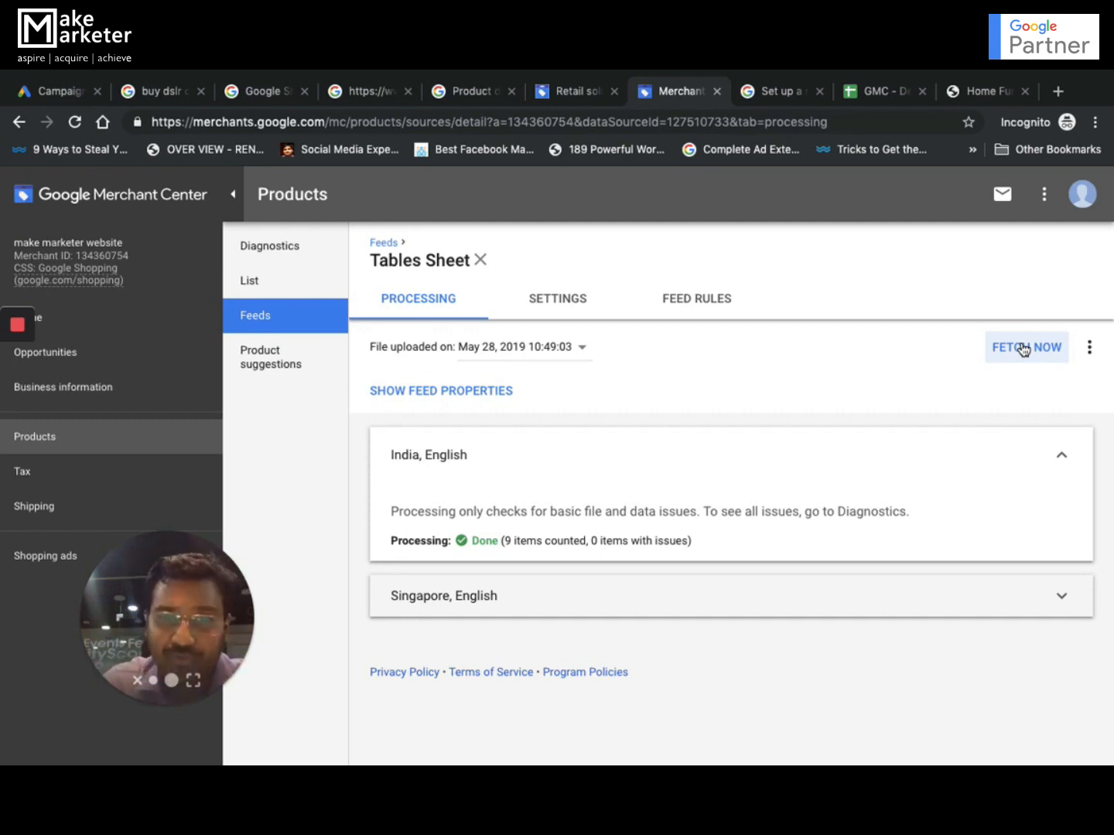
{"action": "left_click", "coordinate": [1090, 349]}
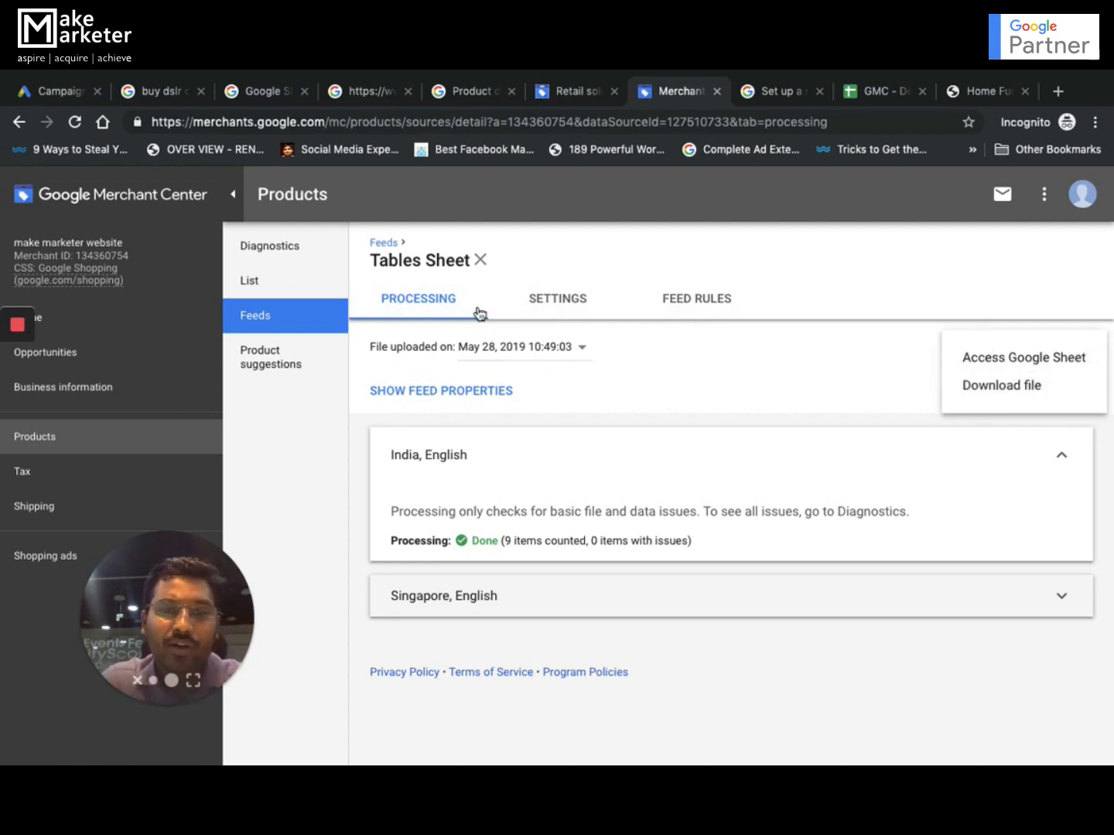
{"action": "left_click", "coordinate": [480, 261]}
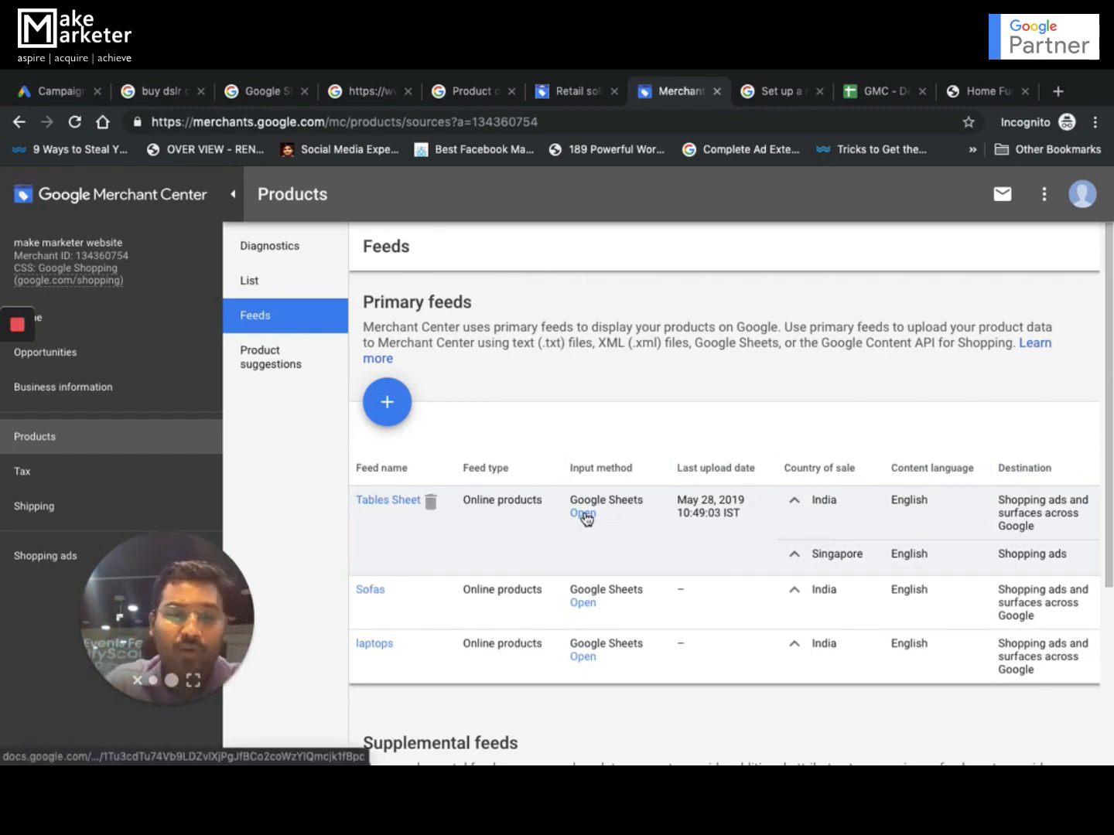
{"action": "scroll", "coordinate": [858, 522], "scroll_direction": "down", "scroll_amount": 4}
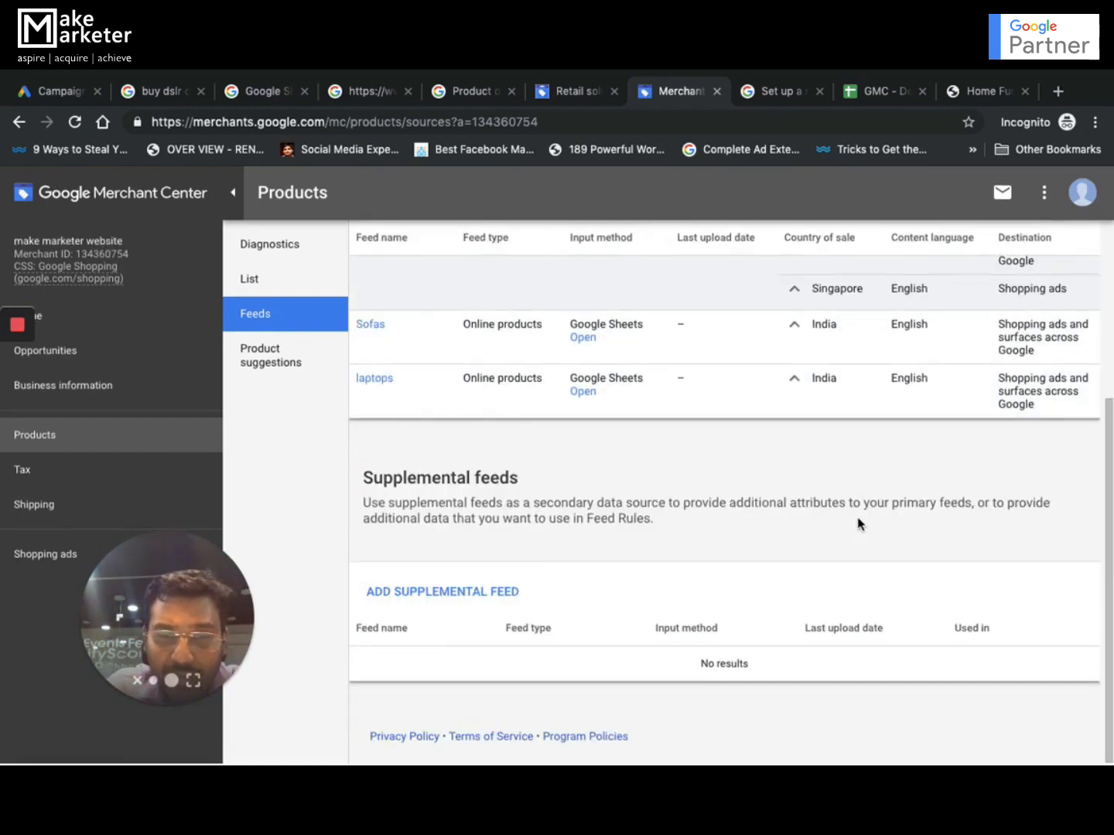
Switch to Google Ads and review the product groups in the Sofas ad group of the MM Demo Website campaign.
{"action": "scroll", "coordinate": [858, 523], "scroll_direction": "up", "scroll_amount": 4}
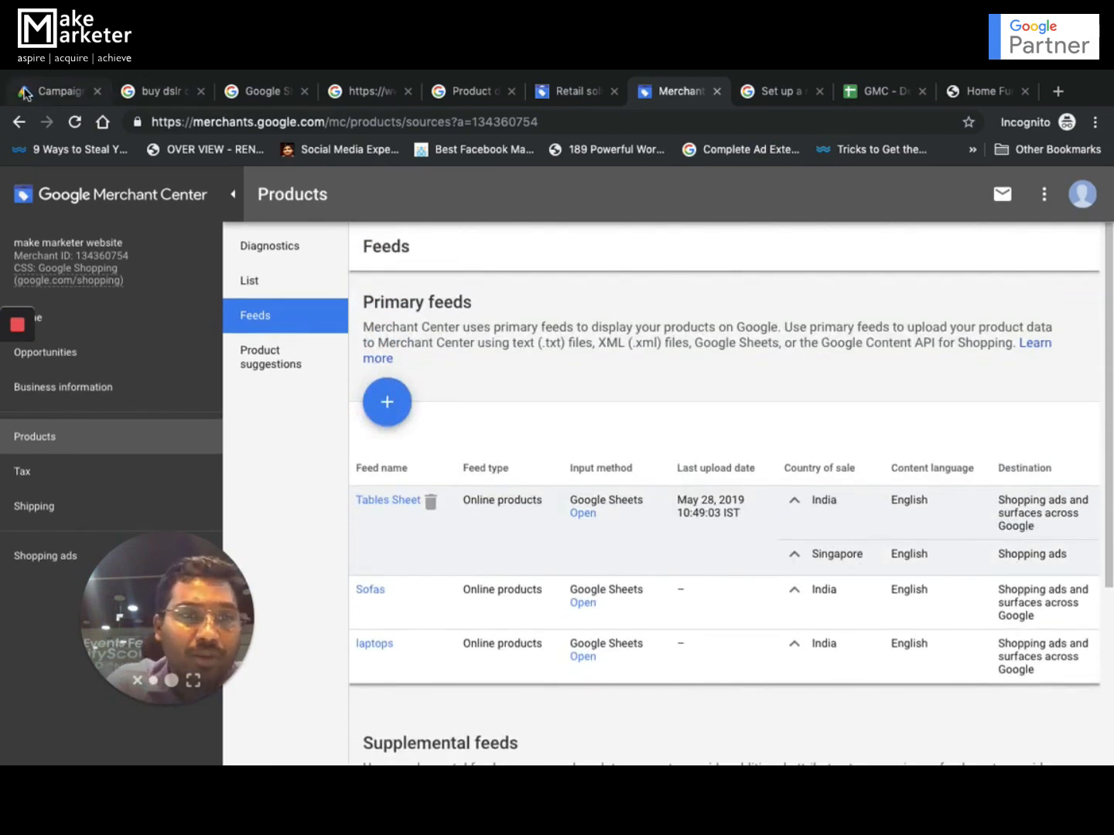
{"action": "left_click", "coordinate": [47, 92]}
{"action": "left_click_drag", "start_coordinate": [254, 580], "coordinate": [944, 405]}
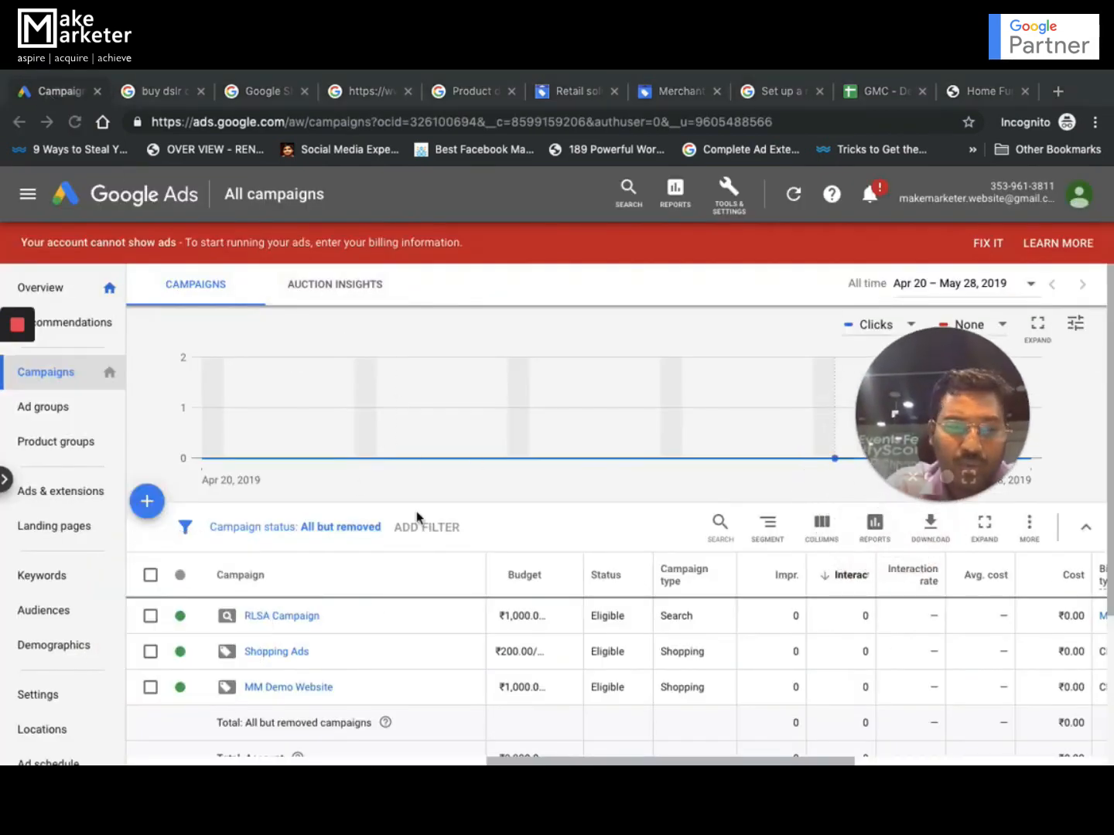
{"action": "left_click", "coordinate": [283, 688]}
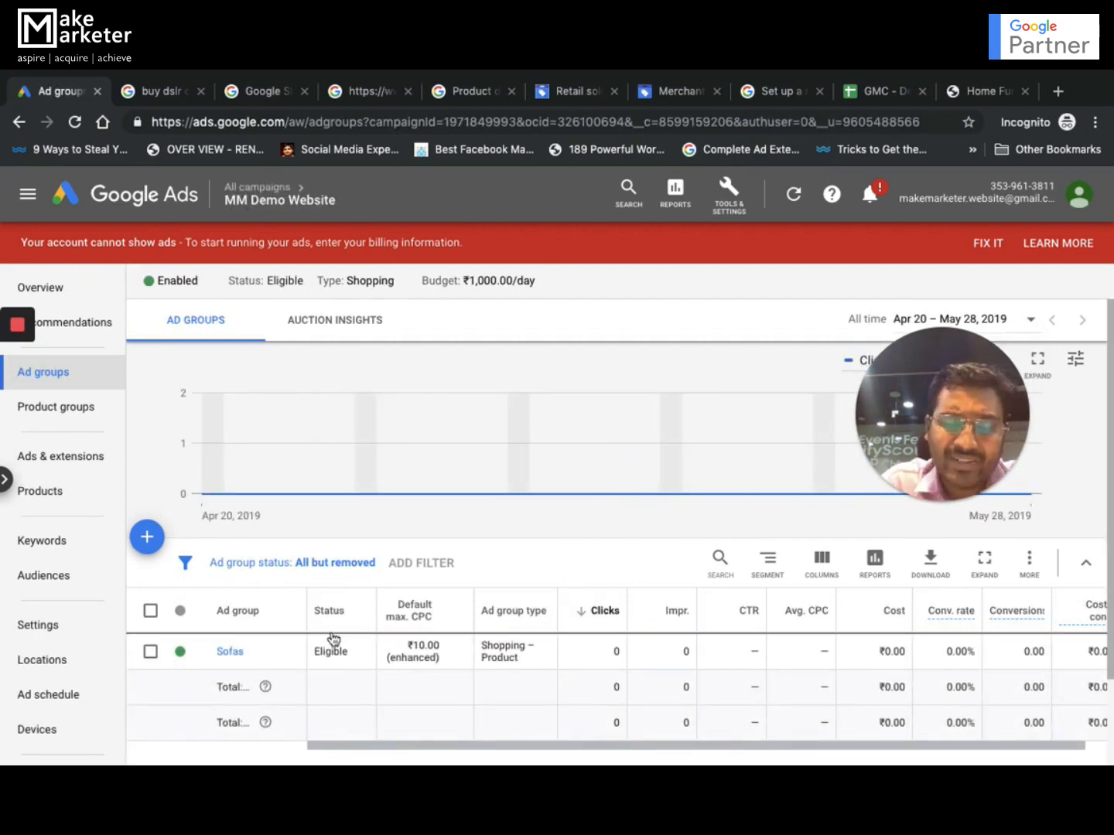
{"action": "left_click", "coordinate": [230, 651]}
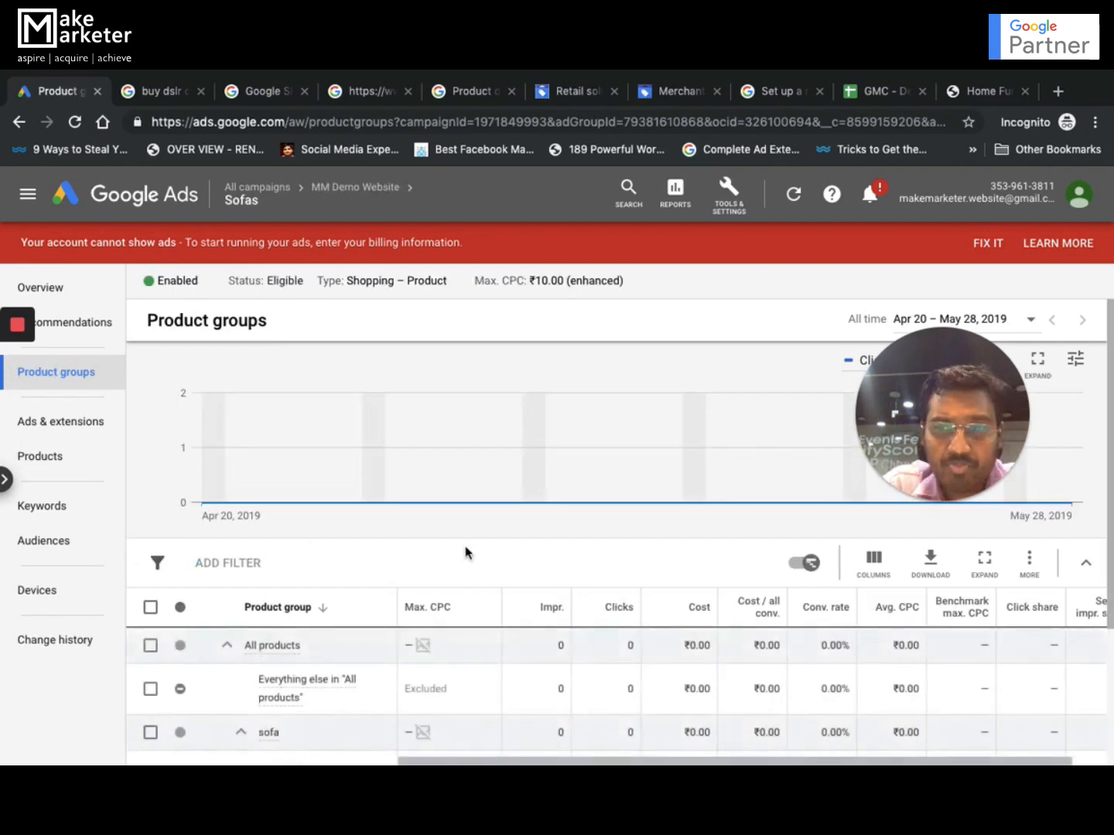
{"action": "scroll", "coordinate": [464, 552], "scroll_direction": "down", "scroll_amount": 2}
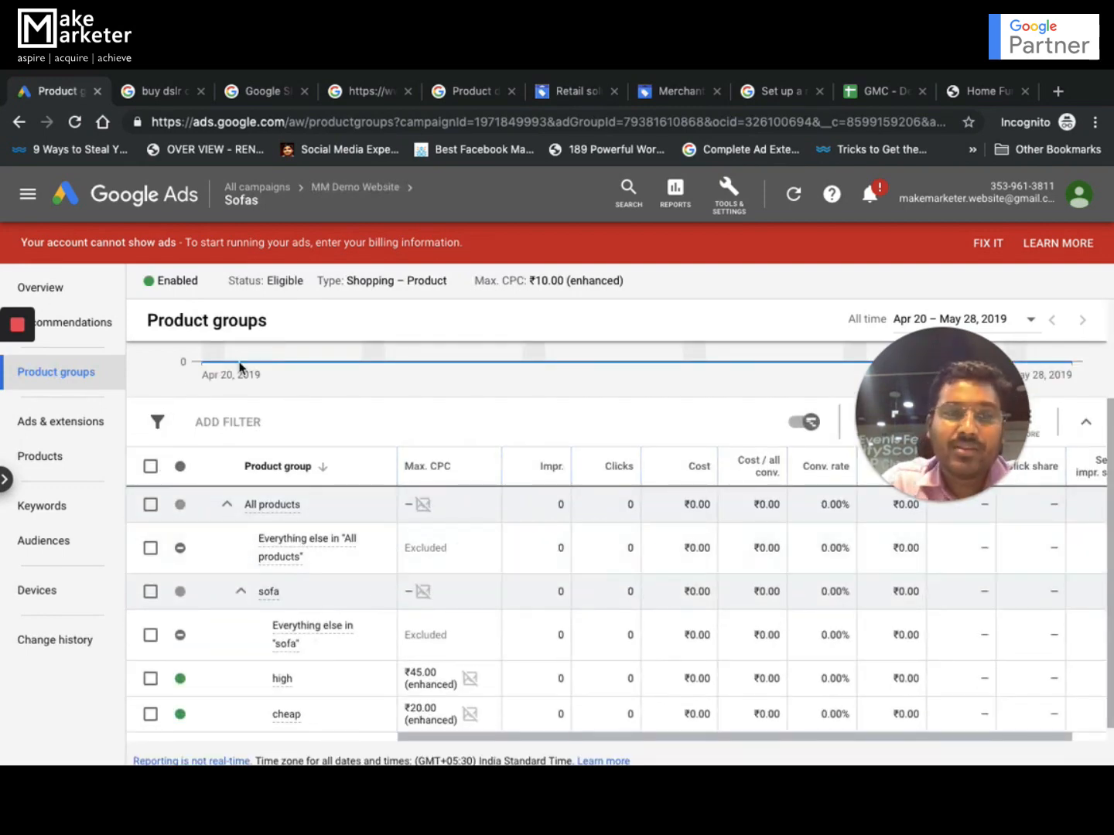
{"action": "scroll", "coordinate": [478, 429], "scroll_direction": "up", "scroll_amount": 2}
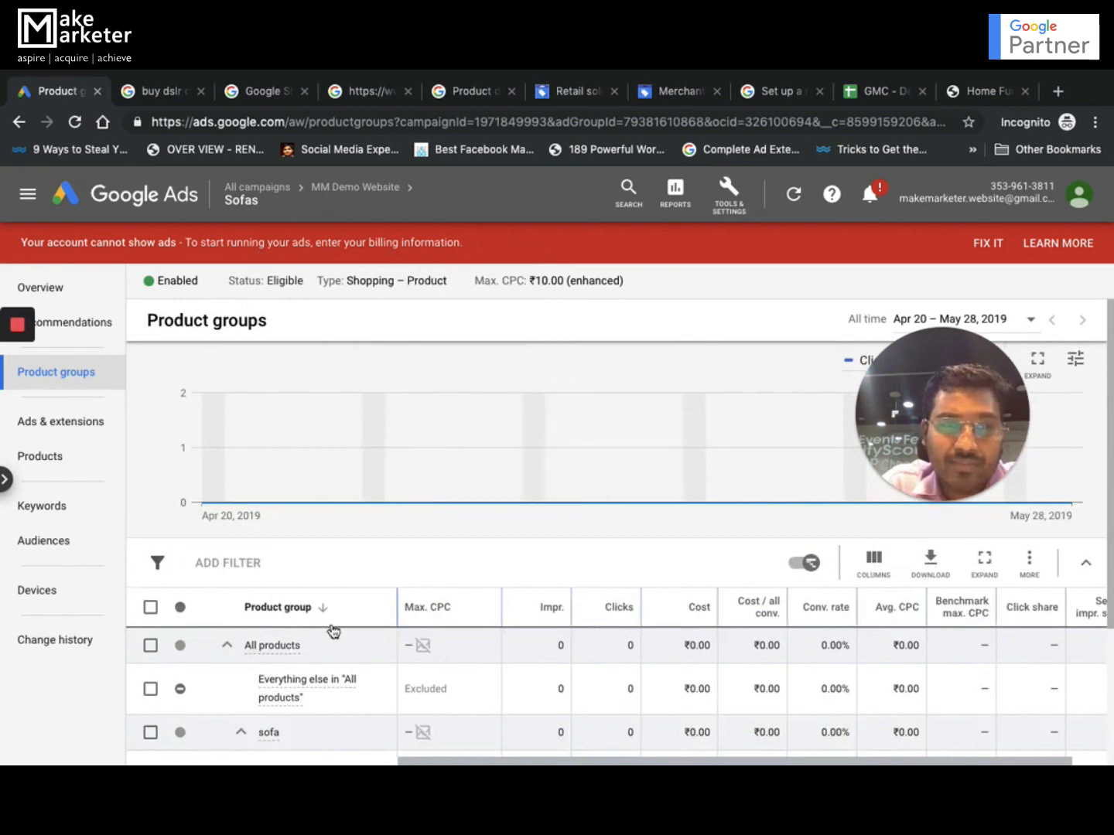
Return to all campaigns and pause the MM Demo Website campaign.
{"action": "left_click", "coordinate": [280, 192]}
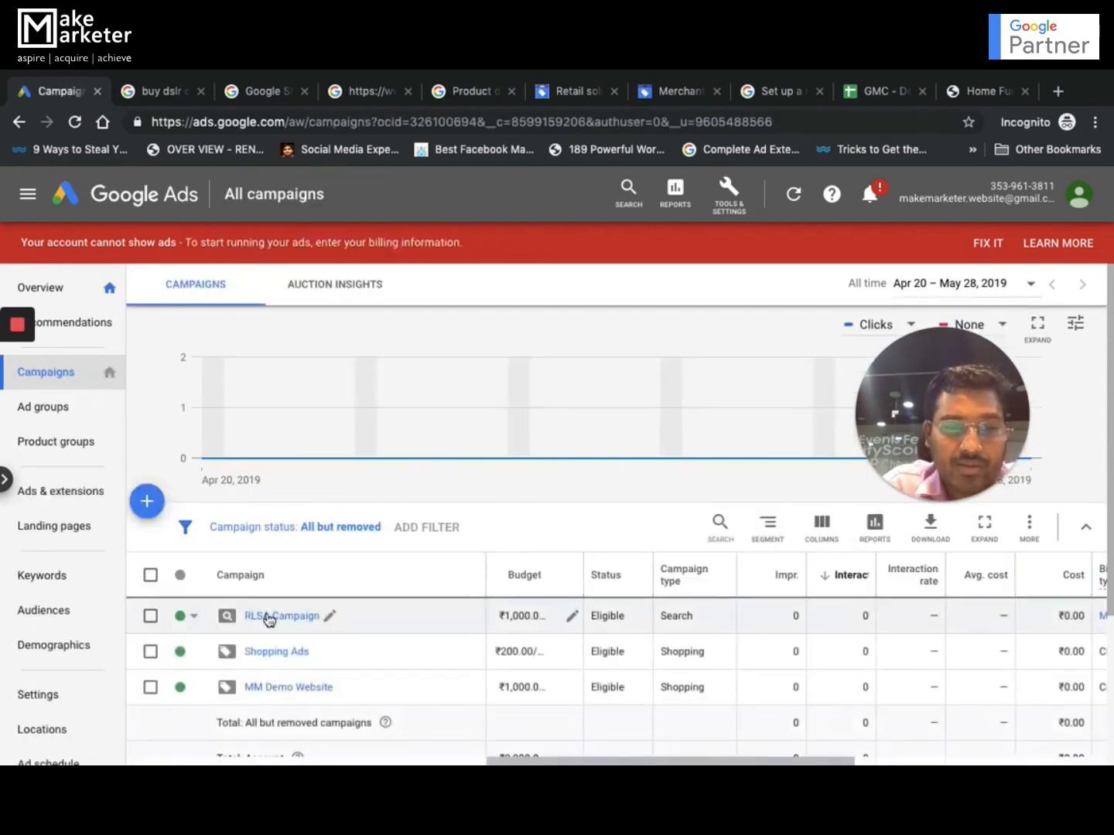
{"action": "left_click", "coordinate": [186, 688]}
{"action": "left_click", "coordinate": [215, 726]}
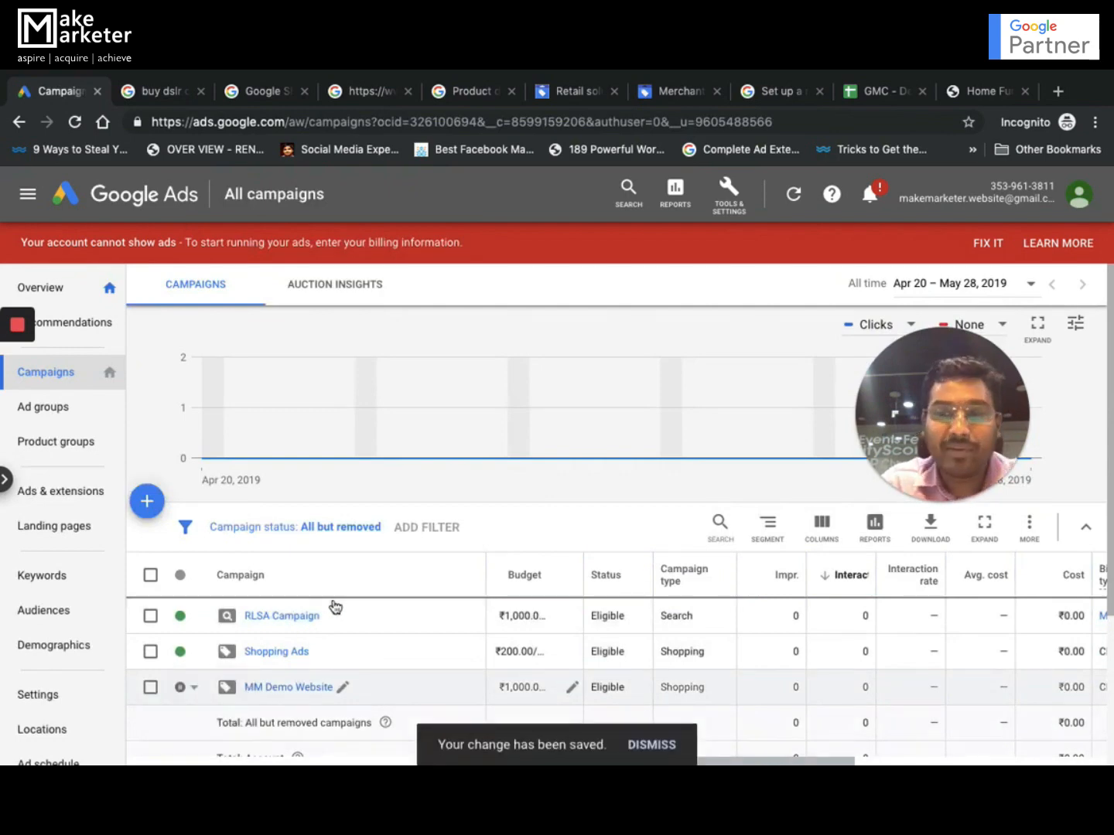
Start a new campaign without a goal's guidance and choose Shopping as the campaign type.
{"action": "left_click", "coordinate": [144, 513]}
{"action": "left_click", "coordinate": [256, 565]}
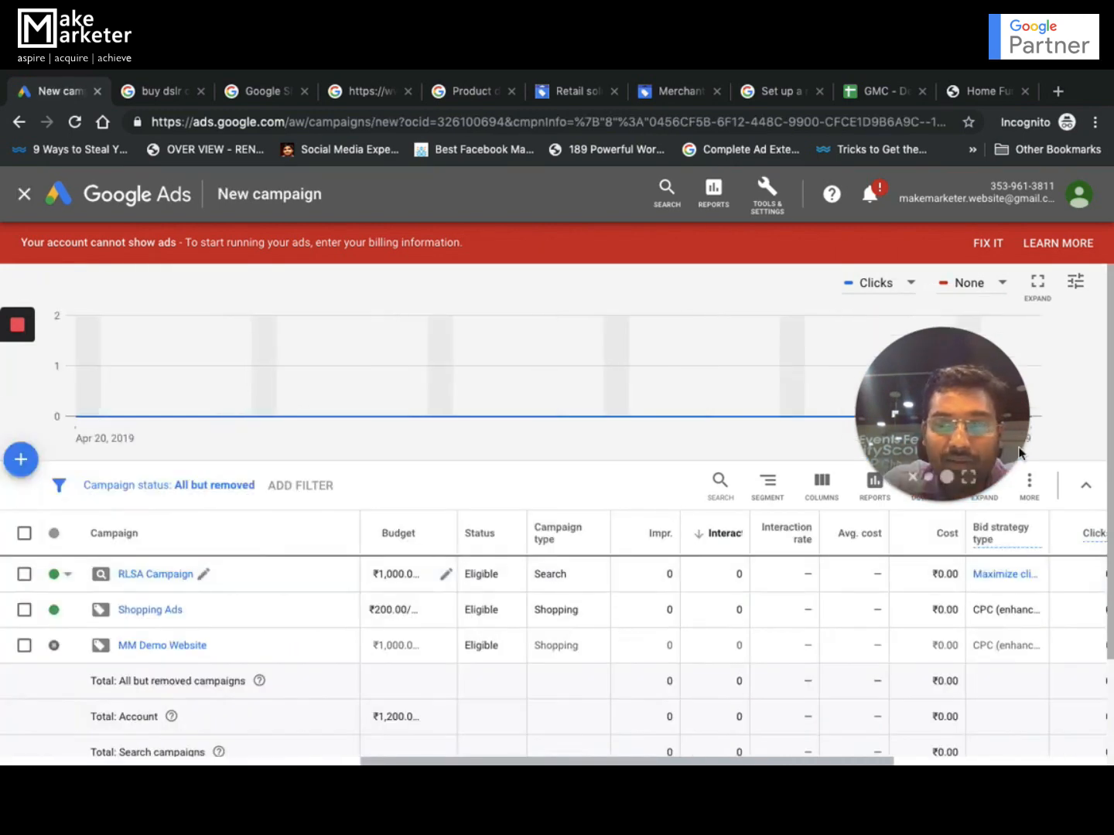
{"action": "left_click", "coordinate": [713, 584]}
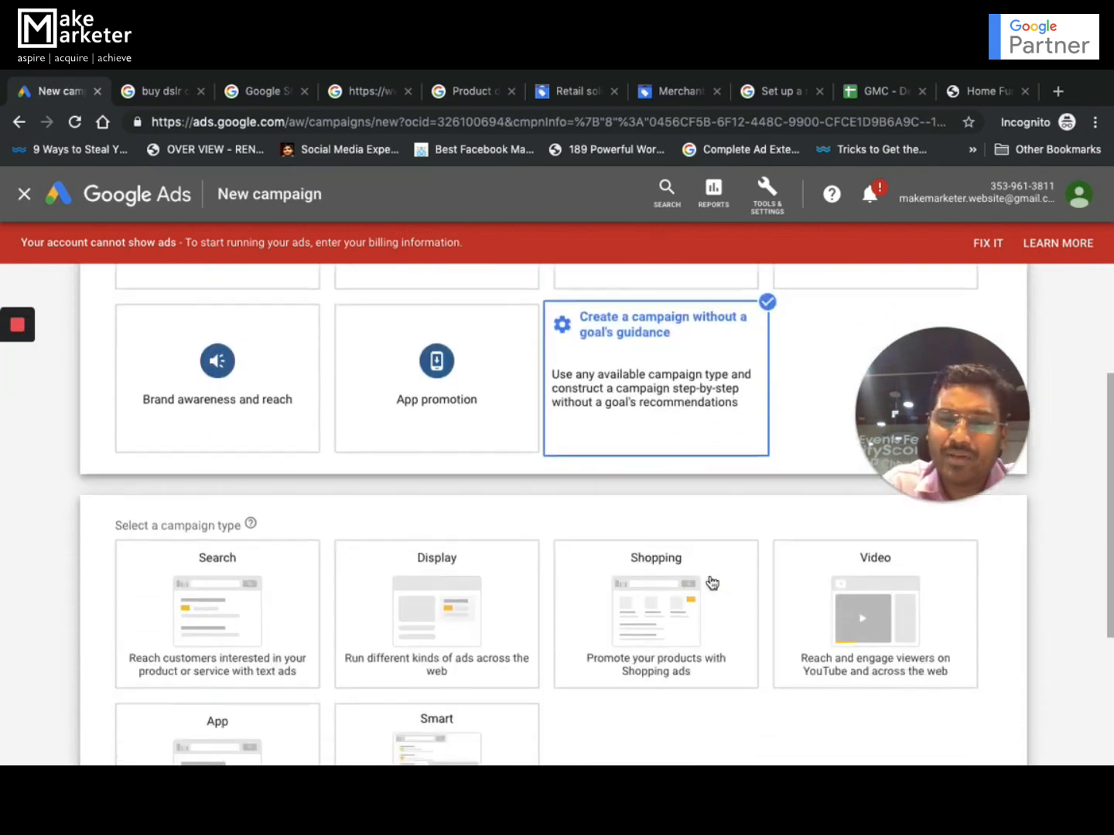
{"action": "left_click", "coordinate": [677, 418]}
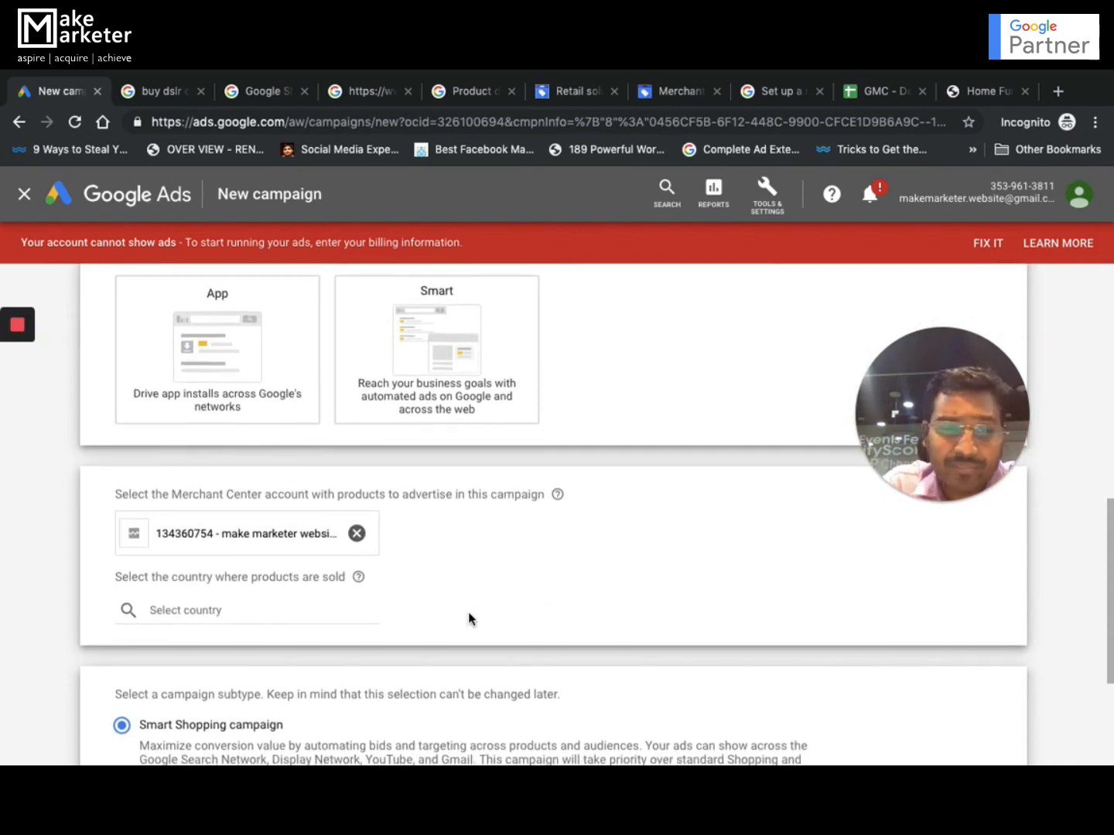
Set India as the country of sale and continue with the Standard Shopping campaign subtype.
{"action": "left_click", "coordinate": [290, 611]}
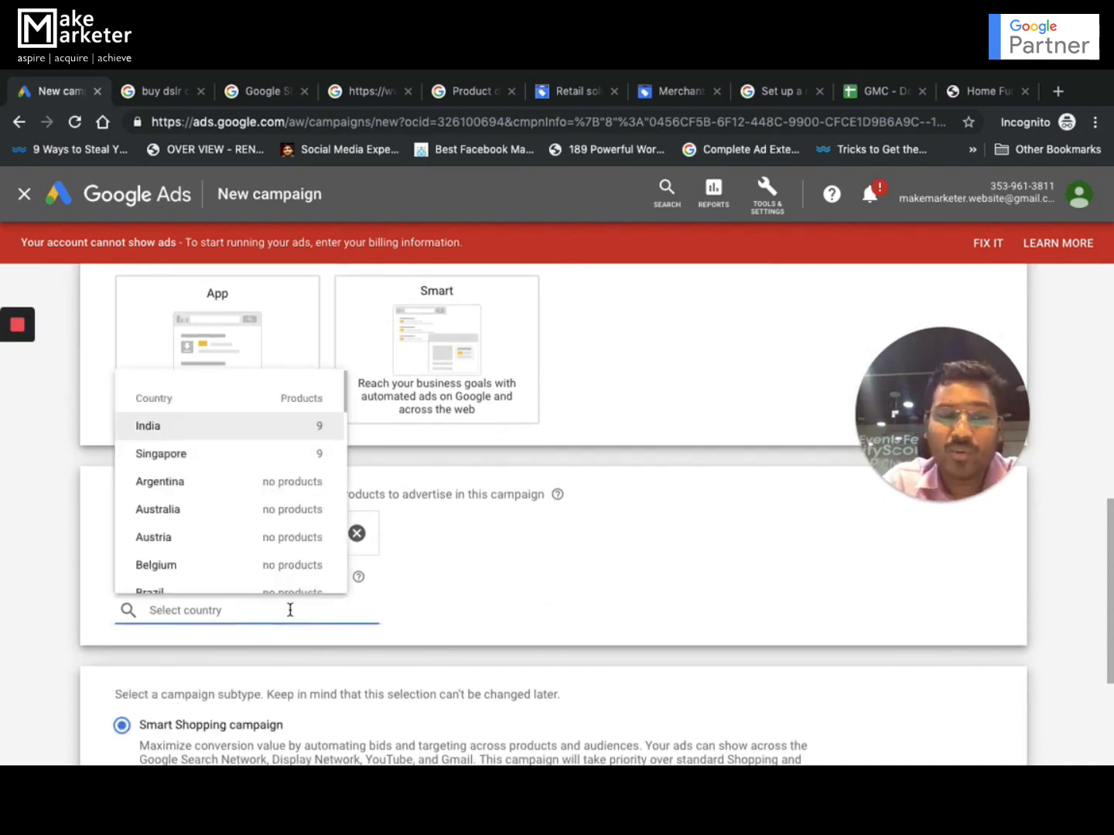
{"action": "left_click", "coordinate": [283, 429]}
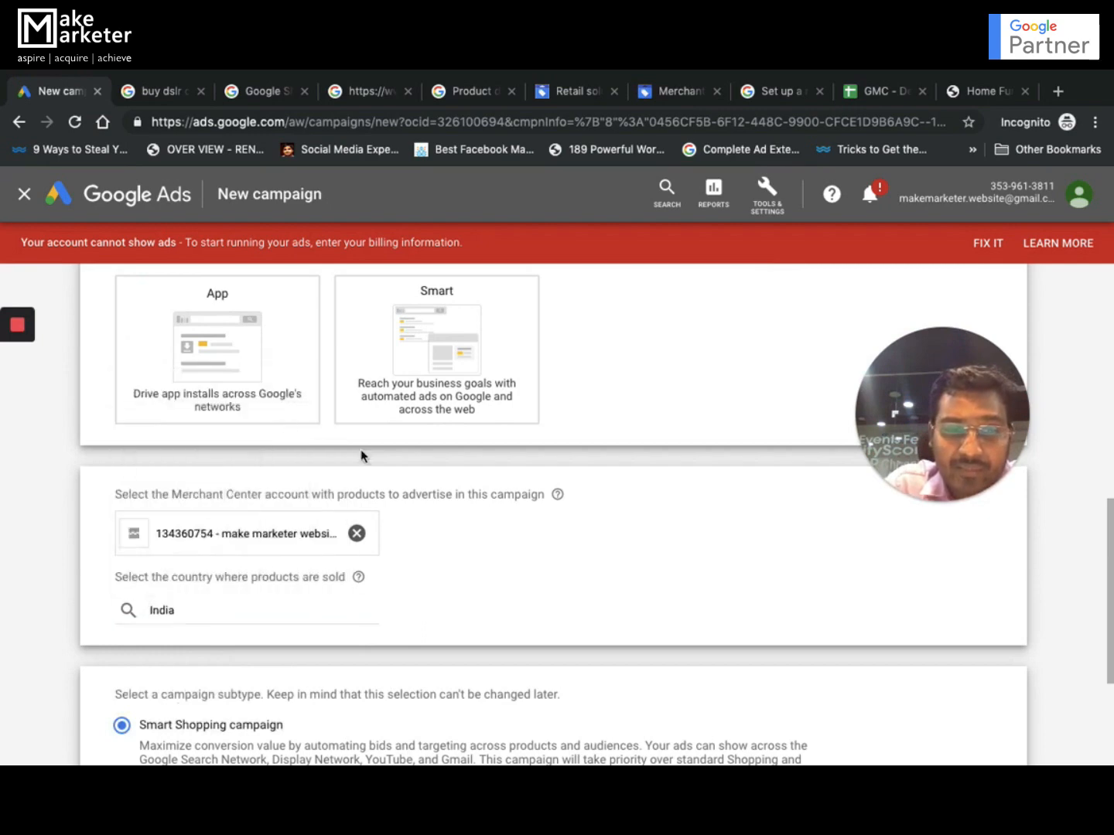
{"action": "scroll", "coordinate": [537, 540], "scroll_direction": "down", "scroll_amount": 1}
{"action": "scroll", "coordinate": [537, 540], "scroll_direction": "down", "scroll_amount": 2}
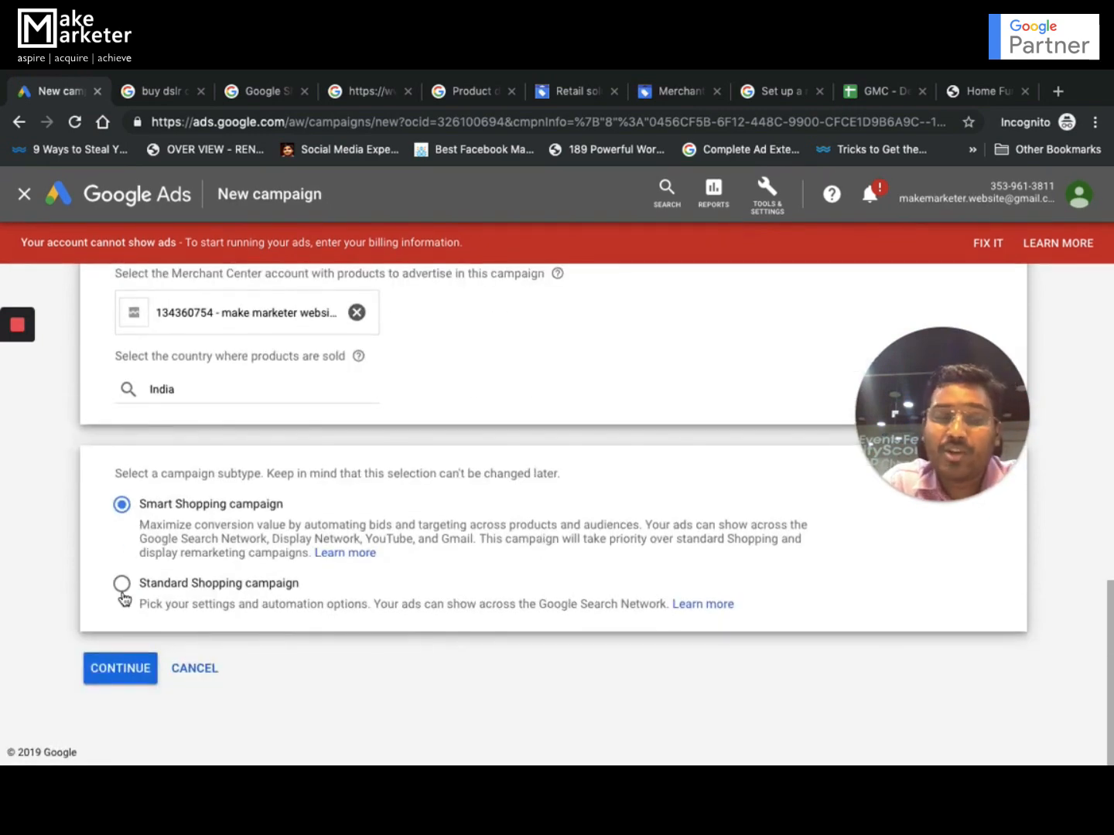
{"action": "left_click", "coordinate": [137, 668]}
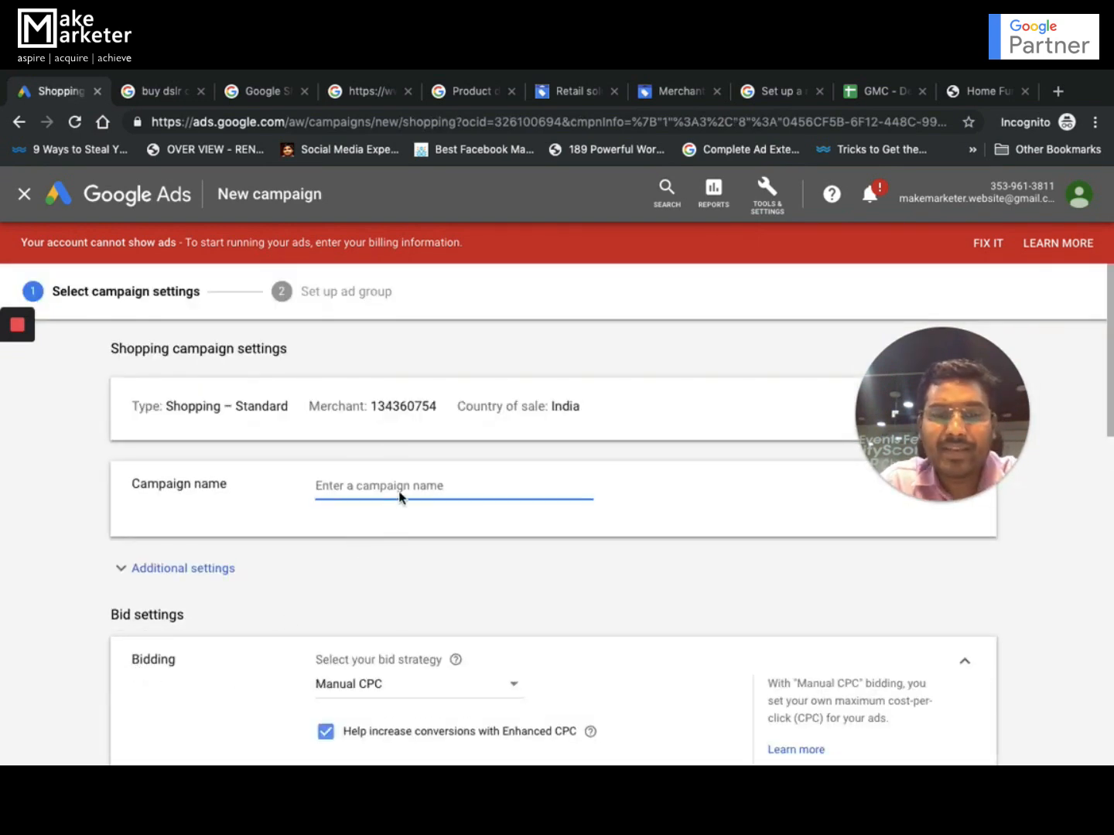
Name the campaign MM Demo Website Test and expand its additional settings to show the inventory filter.
{"action": "type", "text": "MM Demo Website Test"}
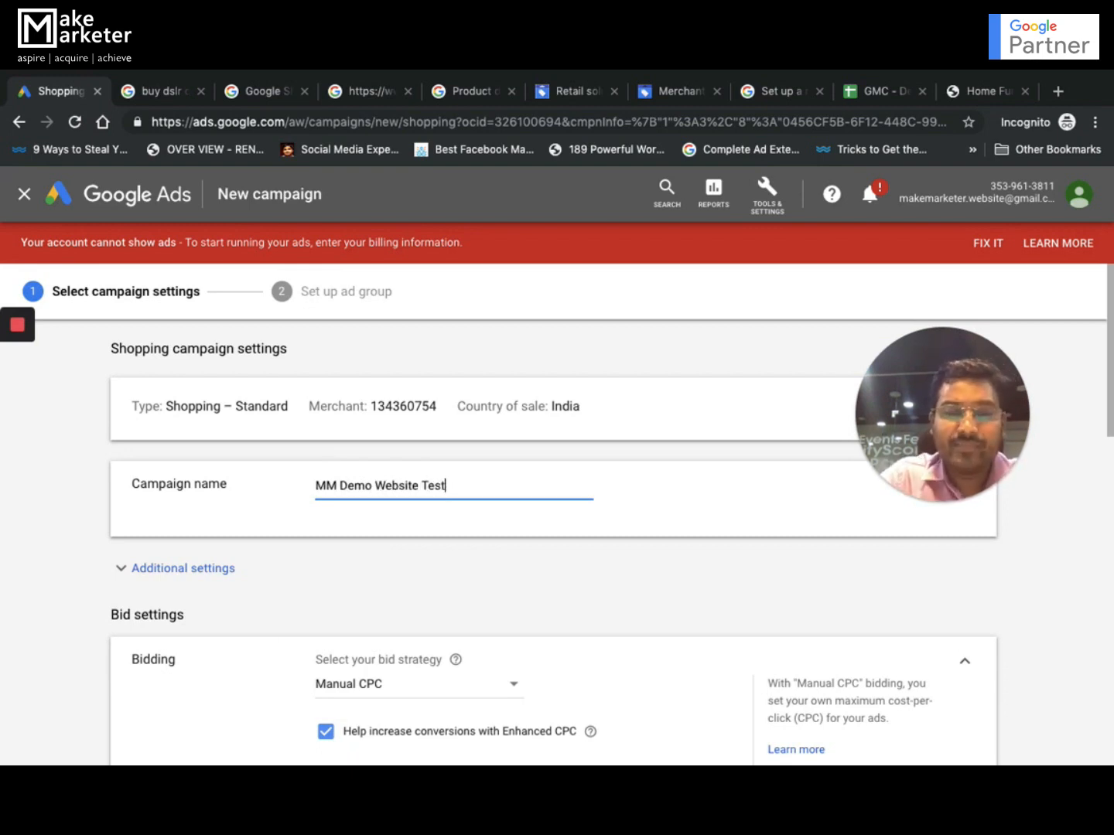
{"action": "left_click", "coordinate": [219, 569]}
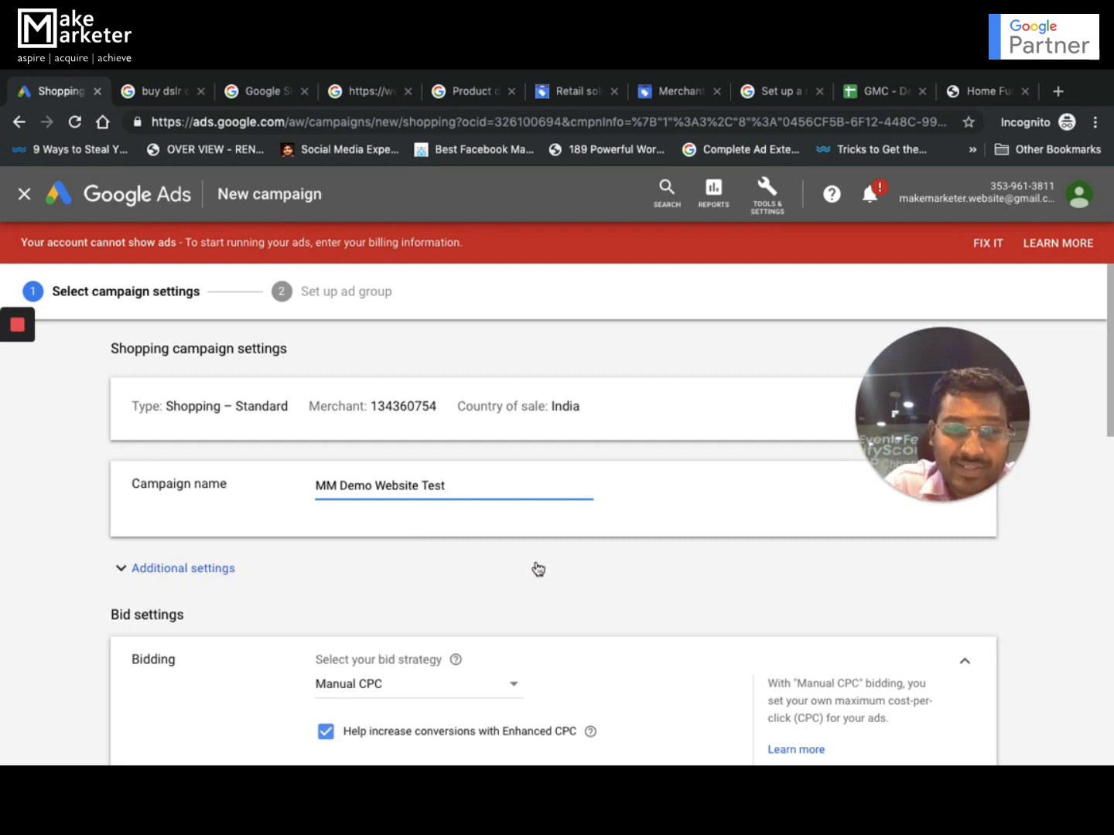
{"action": "left_click", "coordinate": [575, 525]}
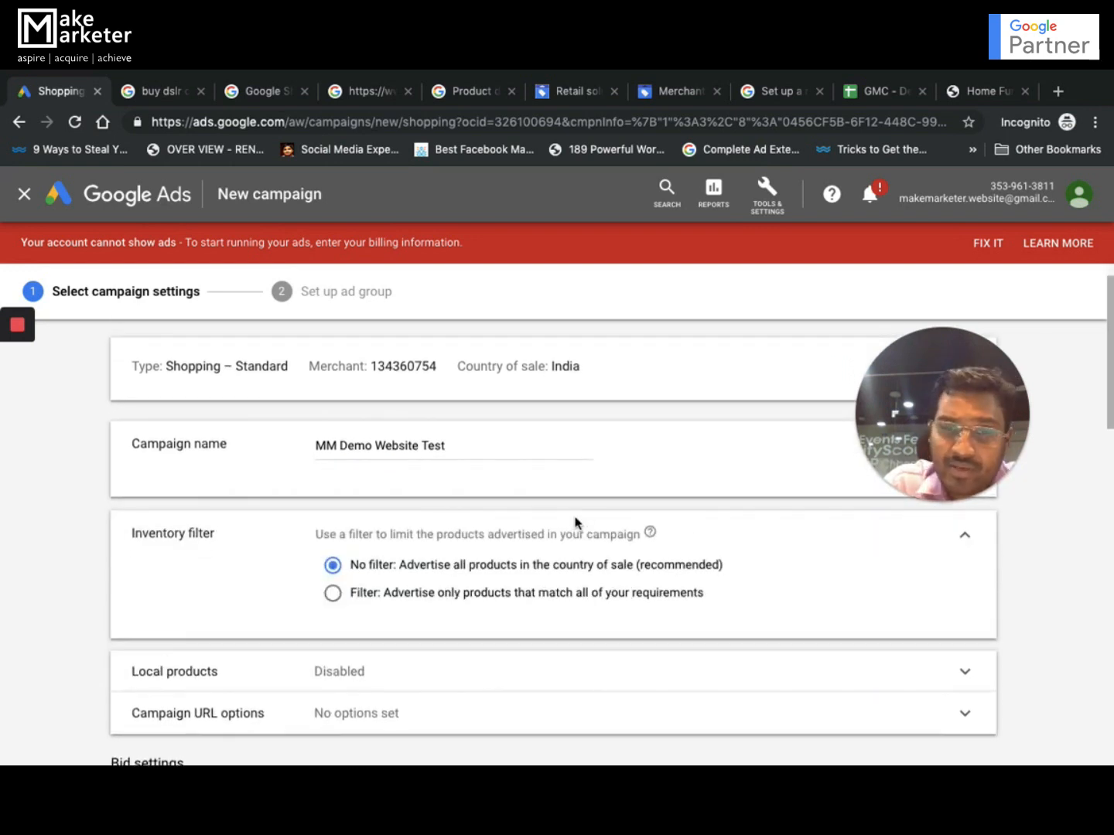
{"action": "left_click", "coordinate": [963, 540]}
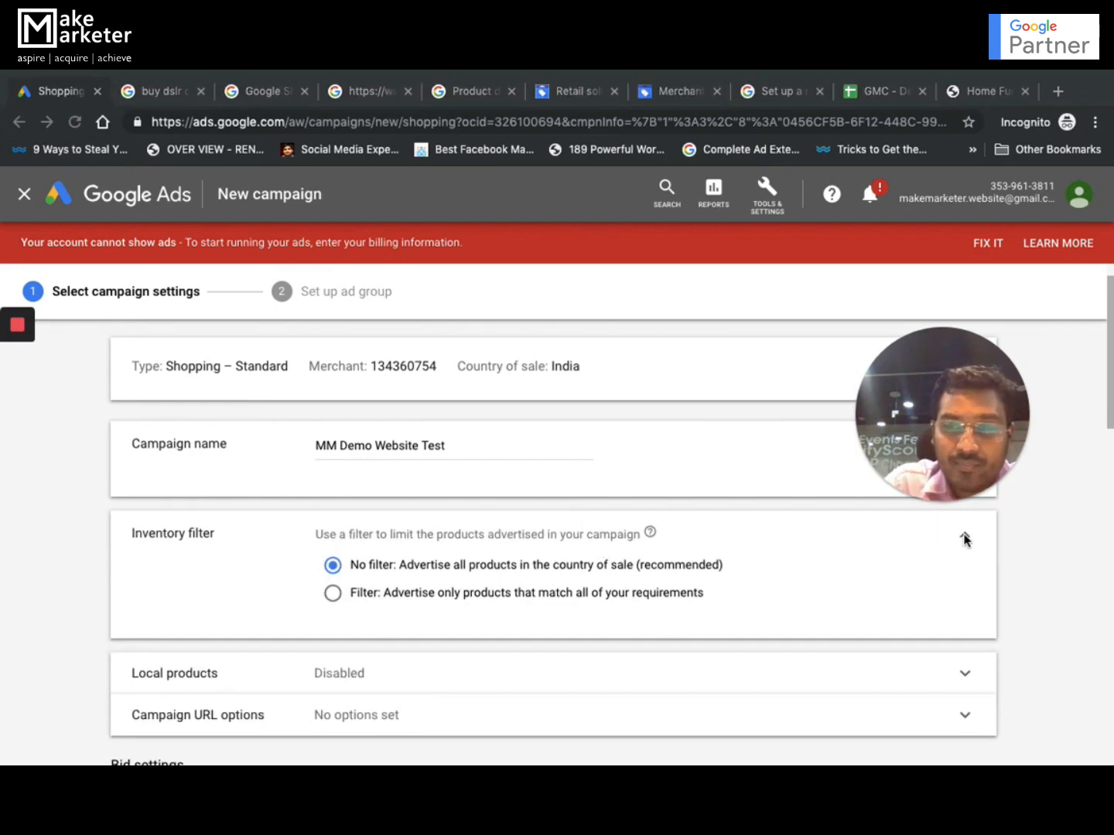
Set the average daily budget to ₹2000, then save the campaign settings and continue to the ad group setup.
{"action": "scroll", "coordinate": [442, 649], "scroll_direction": "down", "scroll_amount": 5}
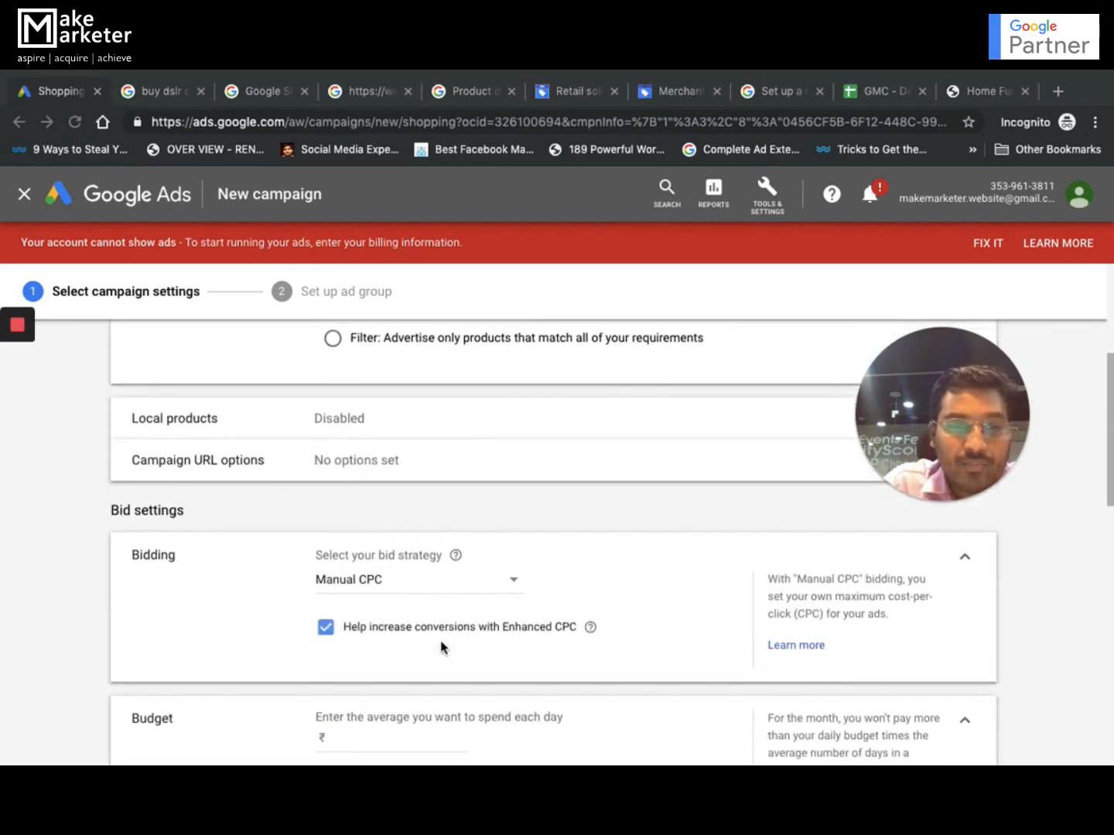
{"action": "scroll", "coordinate": [455, 610], "scroll_direction": "down", "scroll_amount": 1}
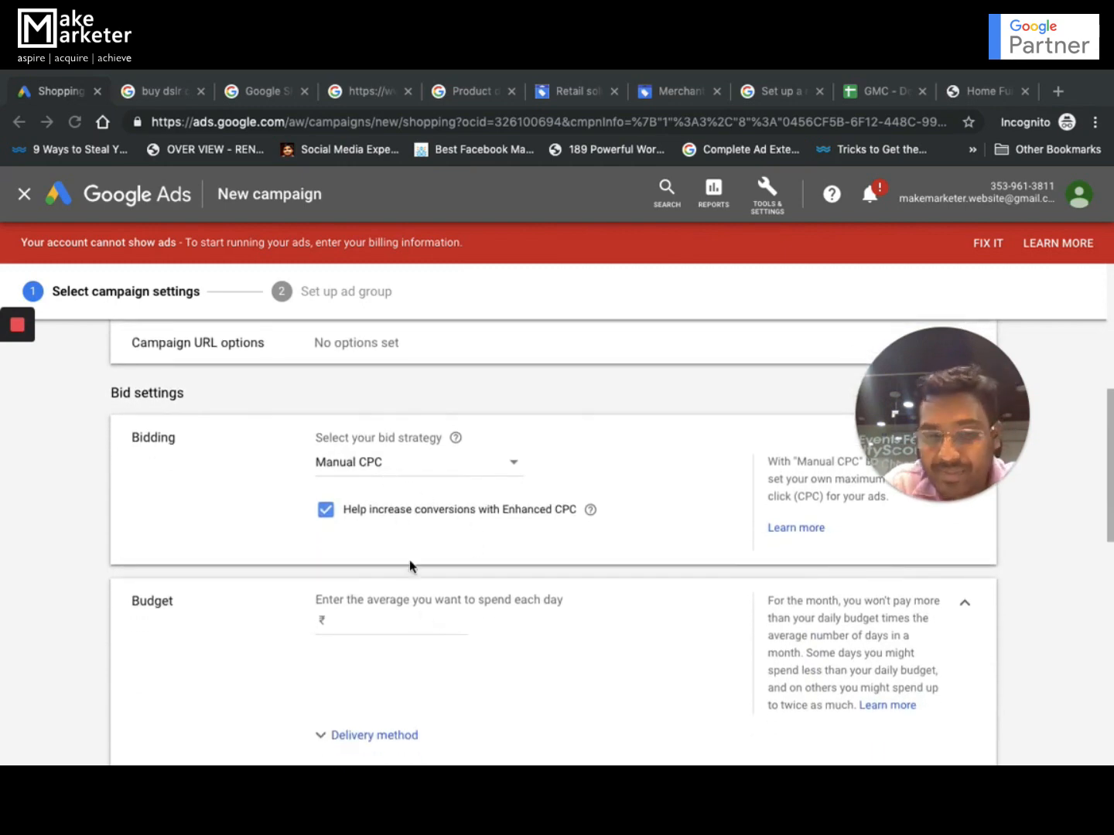
{"action": "left_click", "coordinate": [416, 620]}
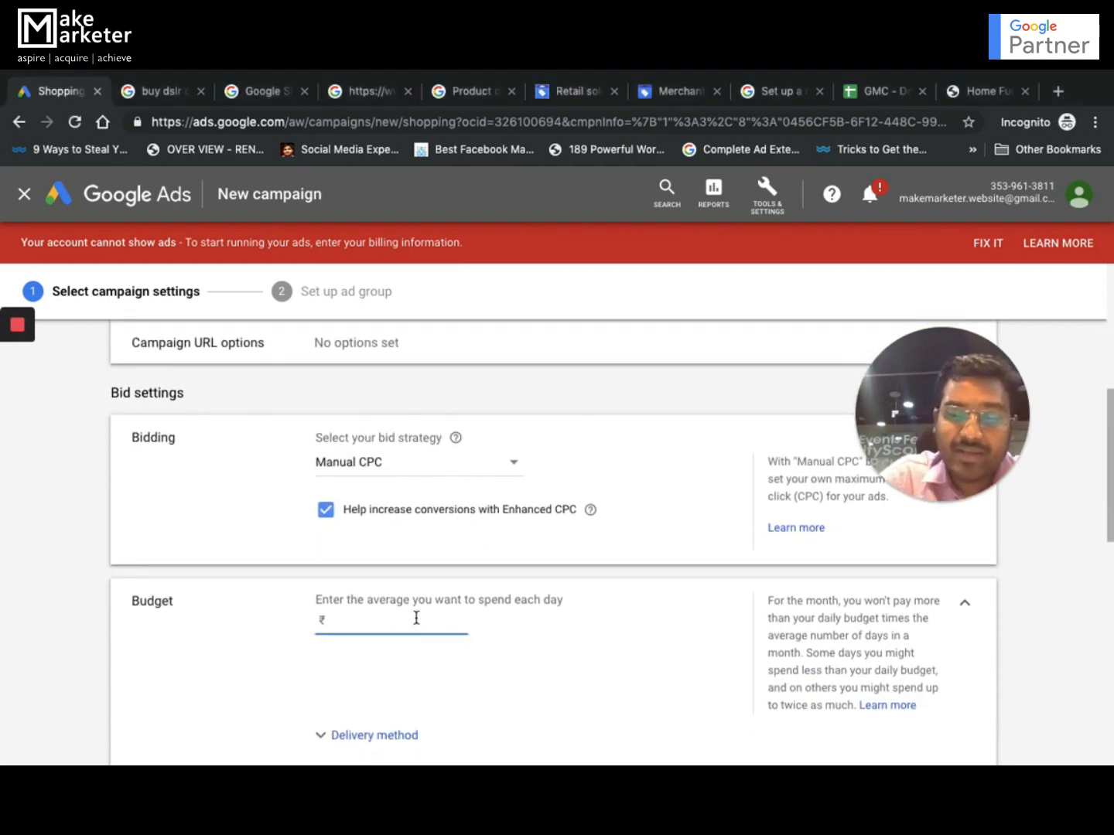
{"action": "scroll", "coordinate": [391, 472], "scroll_direction": "down", "scroll_amount": 3}
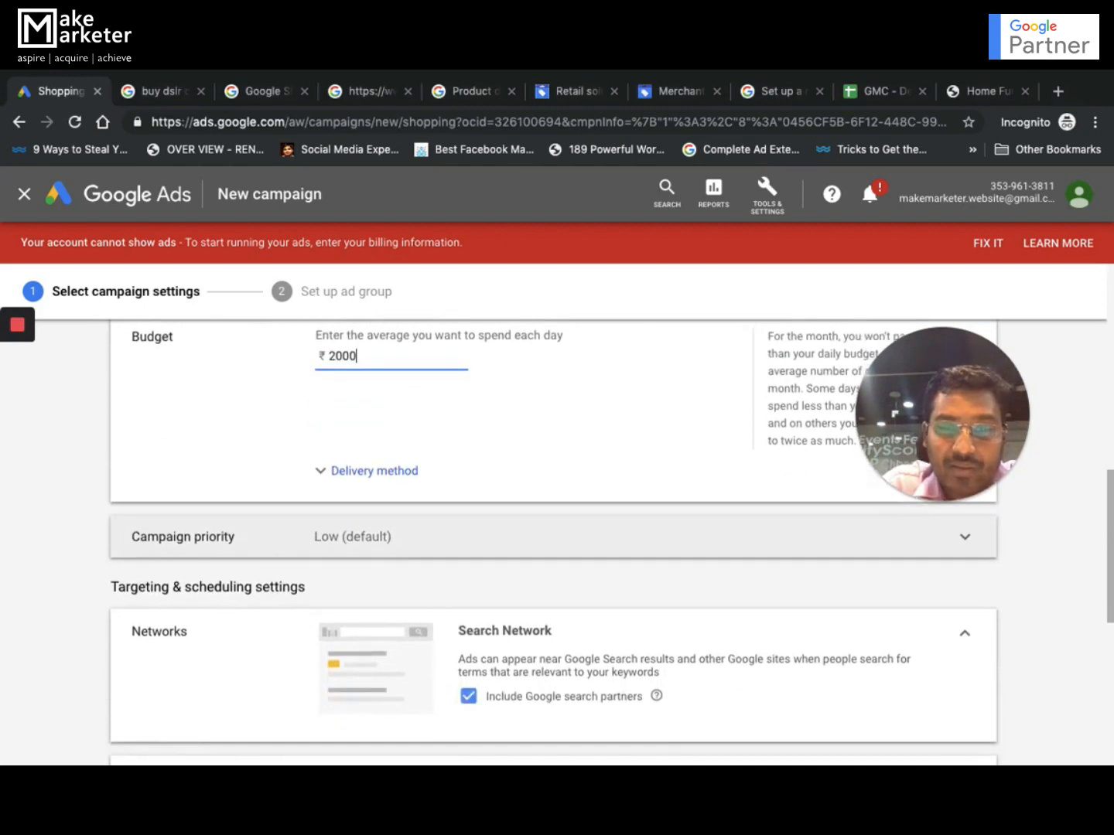
{"action": "scroll", "coordinate": [516, 530], "scroll_direction": "down", "scroll_amount": 5}
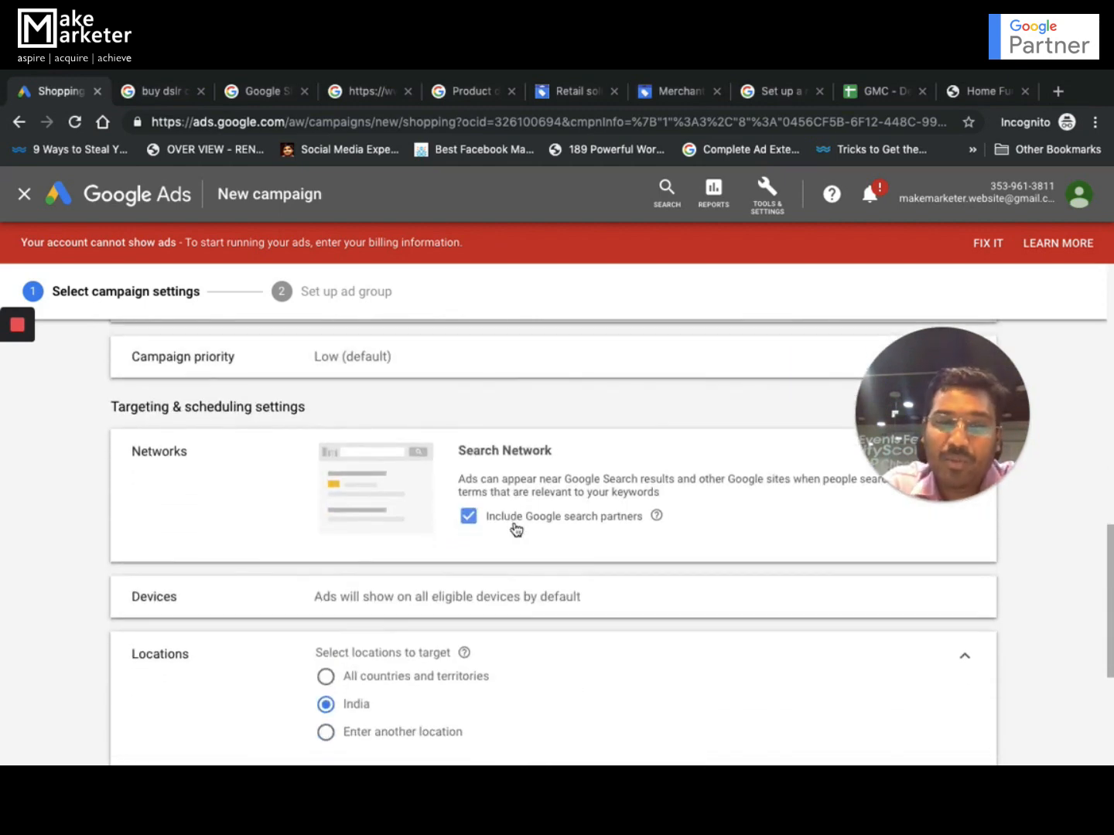
{"action": "scroll", "coordinate": [513, 529], "scroll_direction": "down", "scroll_amount": 2}
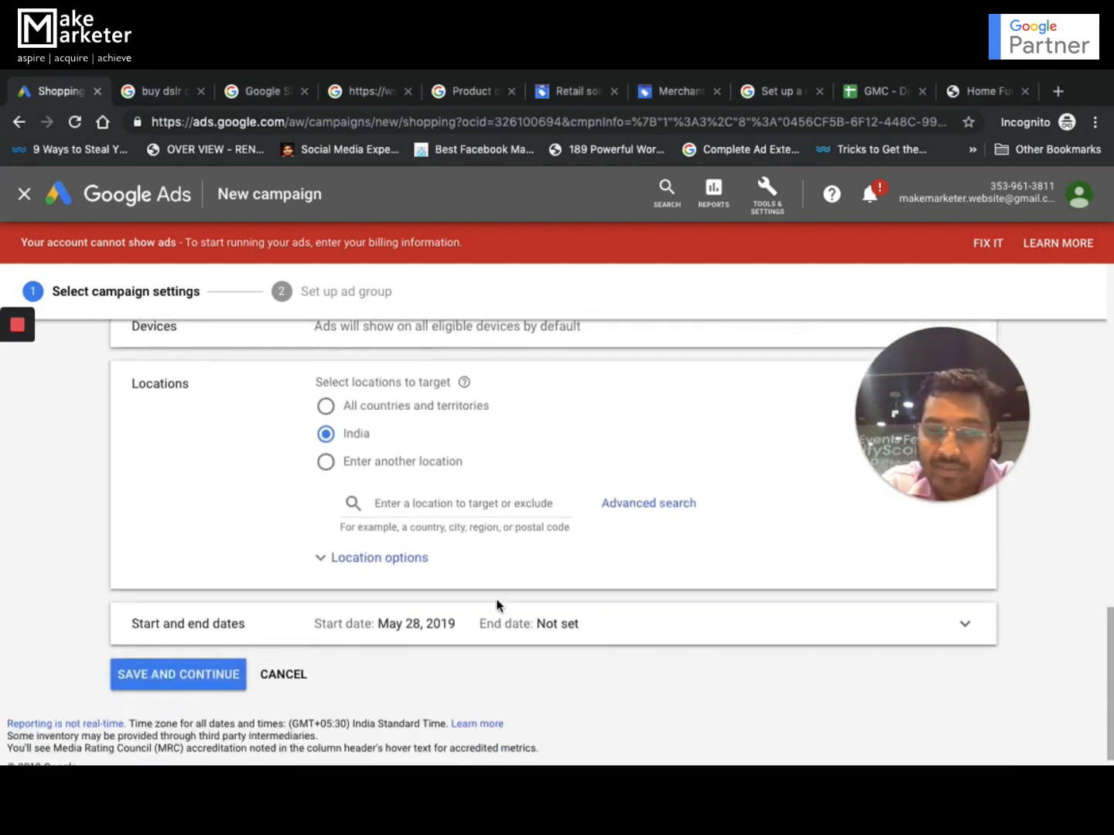
{"action": "left_click", "coordinate": [206, 659]}
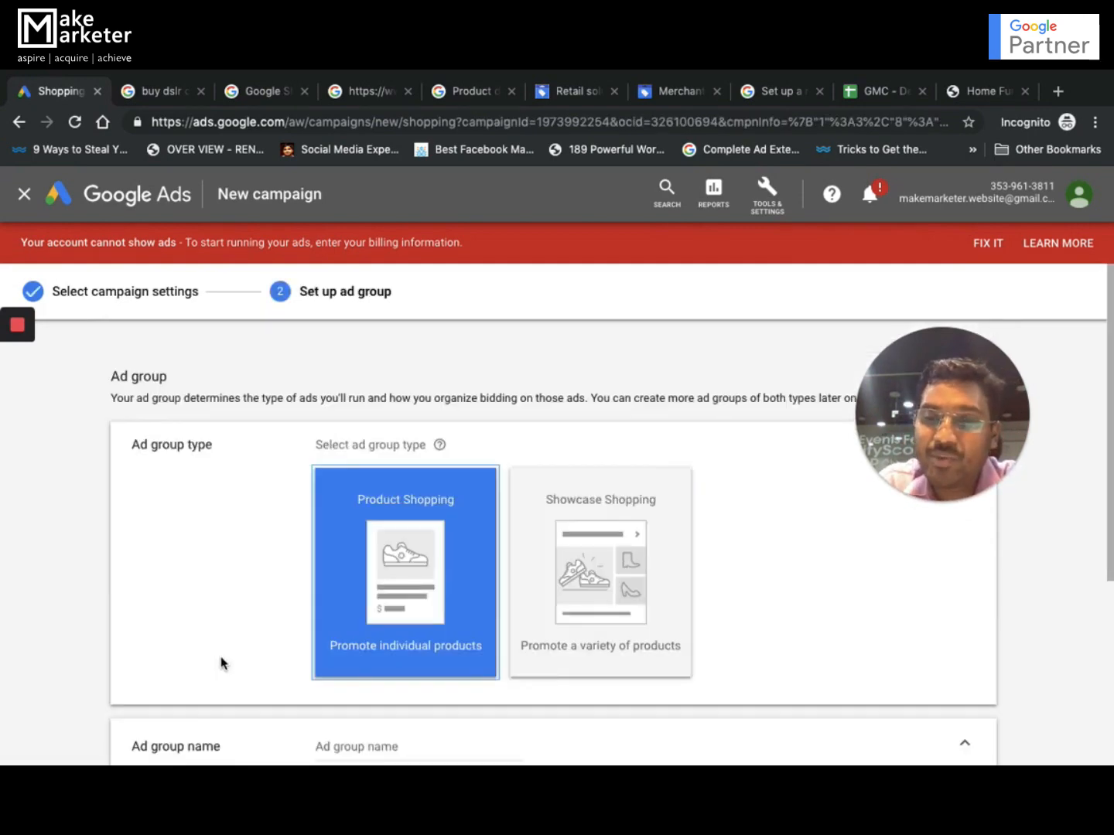
Enter Sofas as the name of the Product Shopping ad group.
{"action": "scroll", "coordinate": [448, 647], "scroll_direction": "down", "scroll_amount": 3}
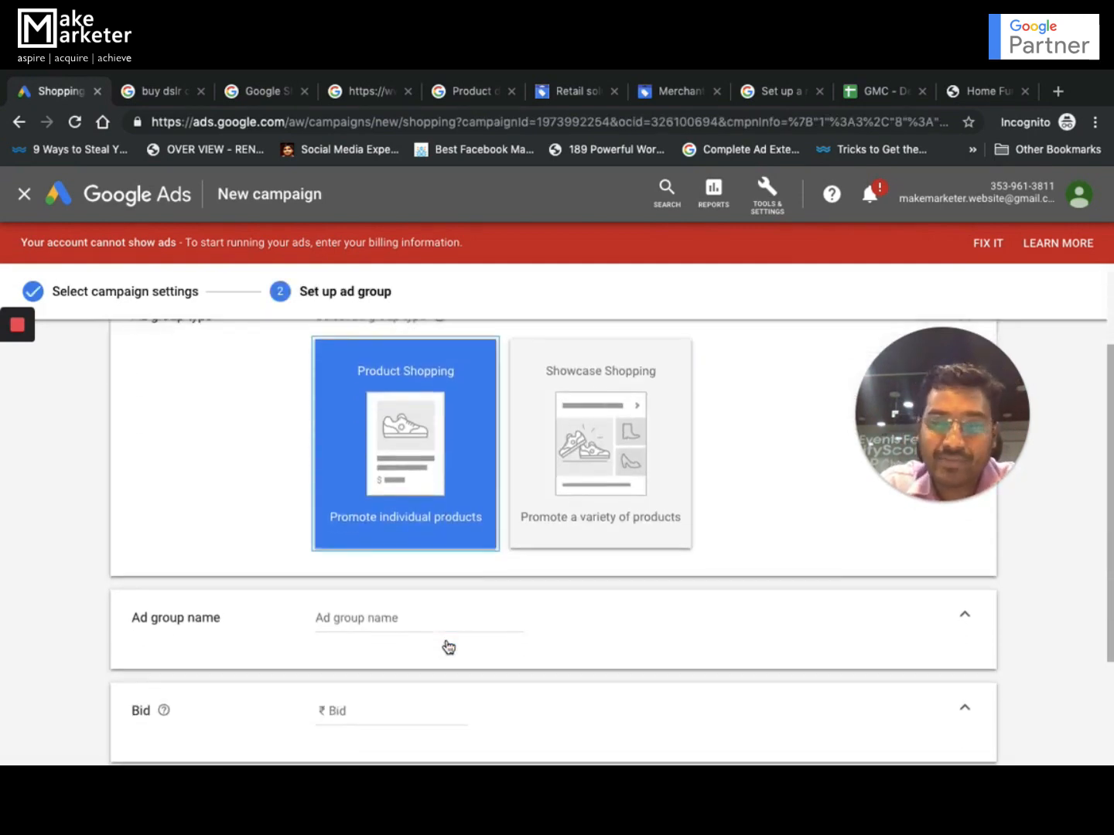
{"action": "left_click", "coordinate": [404, 584]}
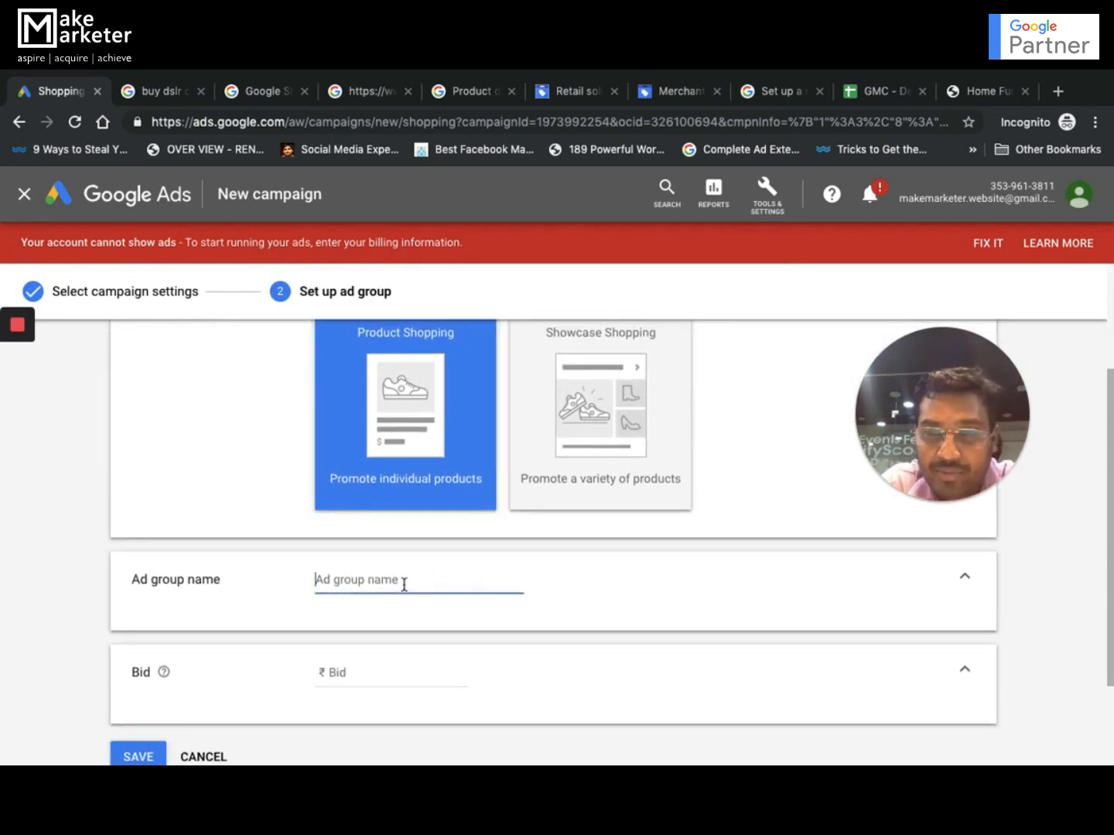
{"action": "type", "text": "Sofas"}
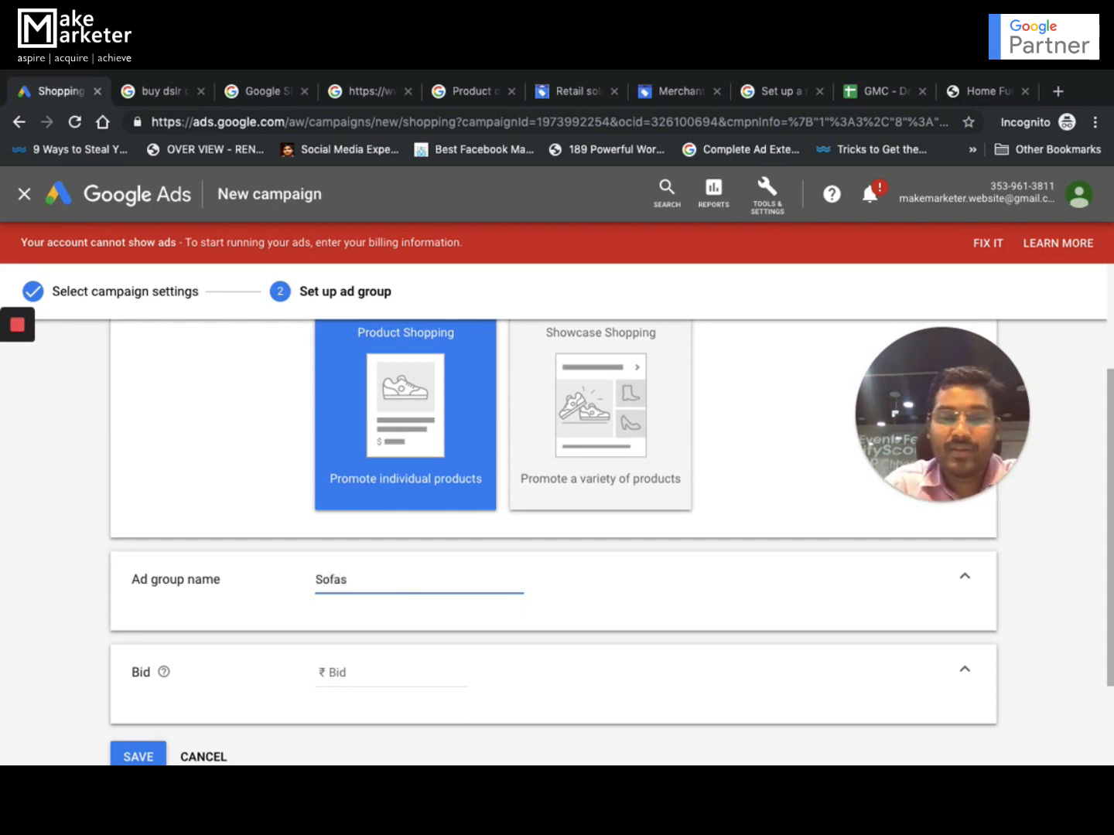
{"action": "scroll", "coordinate": [554, 503], "scroll_direction": "down", "scroll_amount": 1}
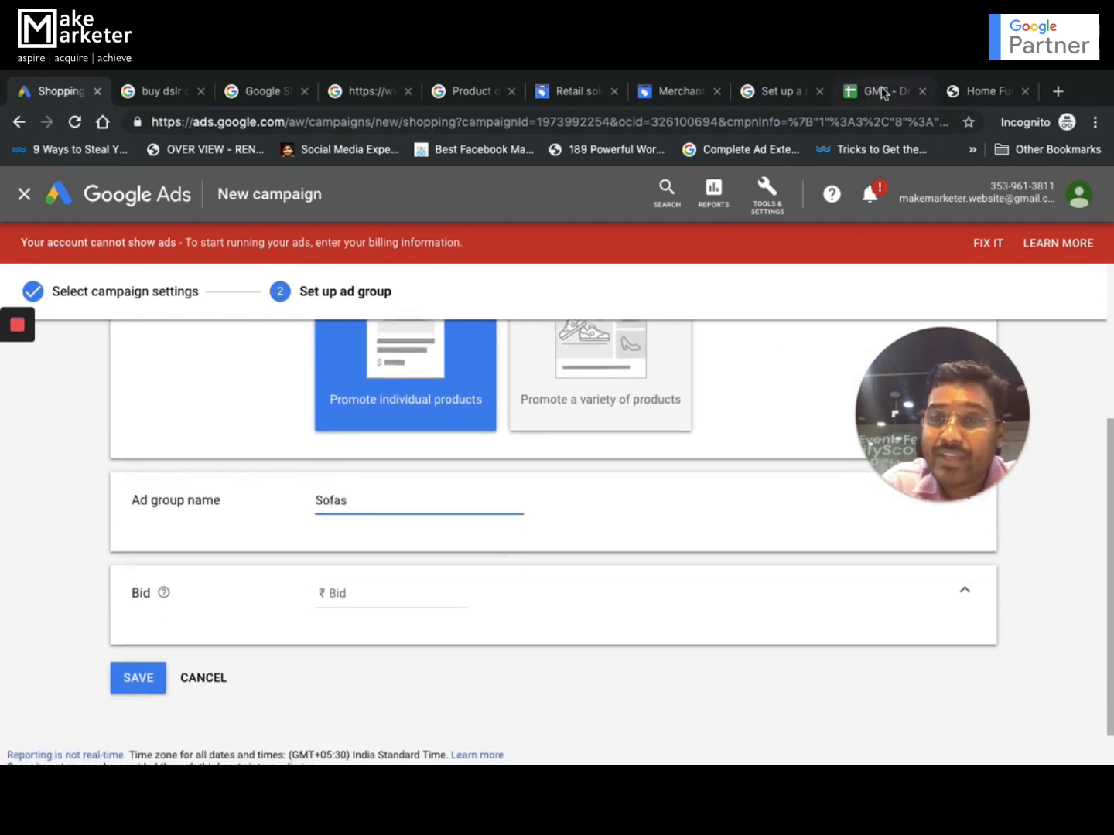
Switch to the GMC - Demo Shop Products spreadsheet and review its product_type and custom_label_0 columns.
{"action": "left_click", "coordinate": [881, 92]}
{"action": "scroll", "coordinate": [708, 498], "scroll_direction": "right", "scroll_amount": 10}
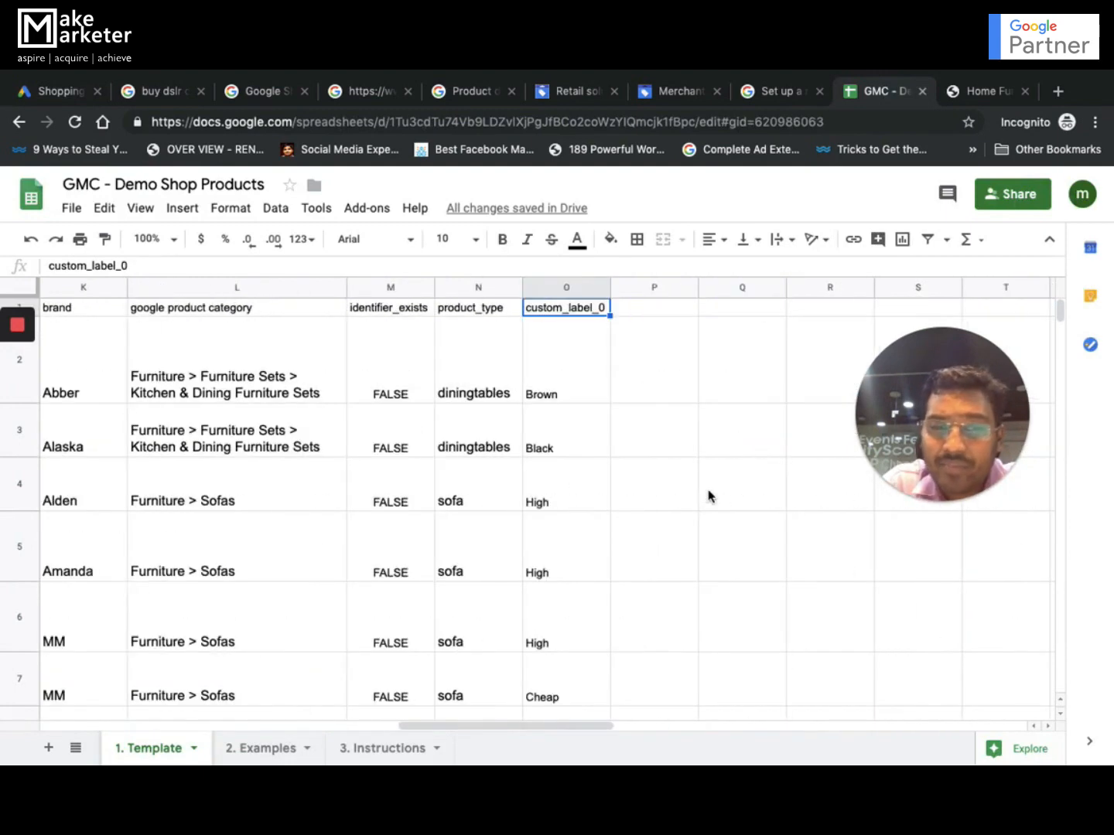
{"action": "scroll", "coordinate": [708, 498], "scroll_direction": "left", "scroll_amount": 1}
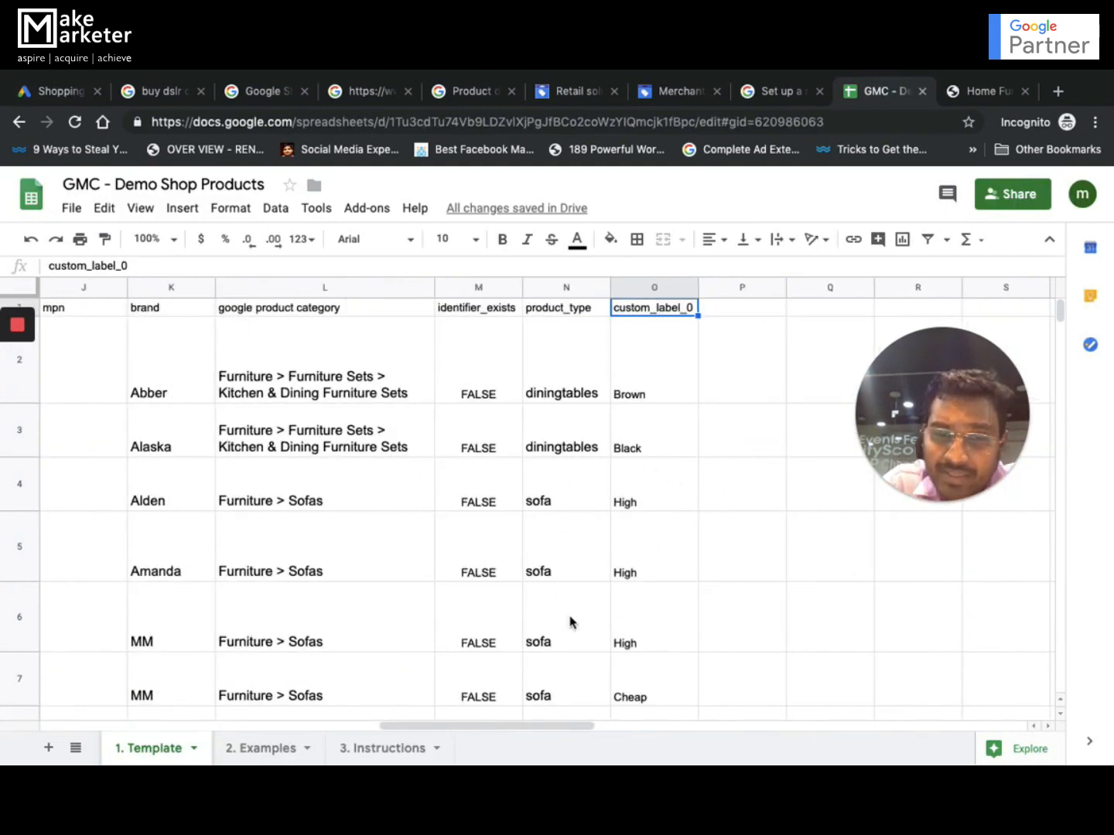
{"action": "scroll", "coordinate": [570, 622], "scroll_direction": "down", "scroll_amount": 4}
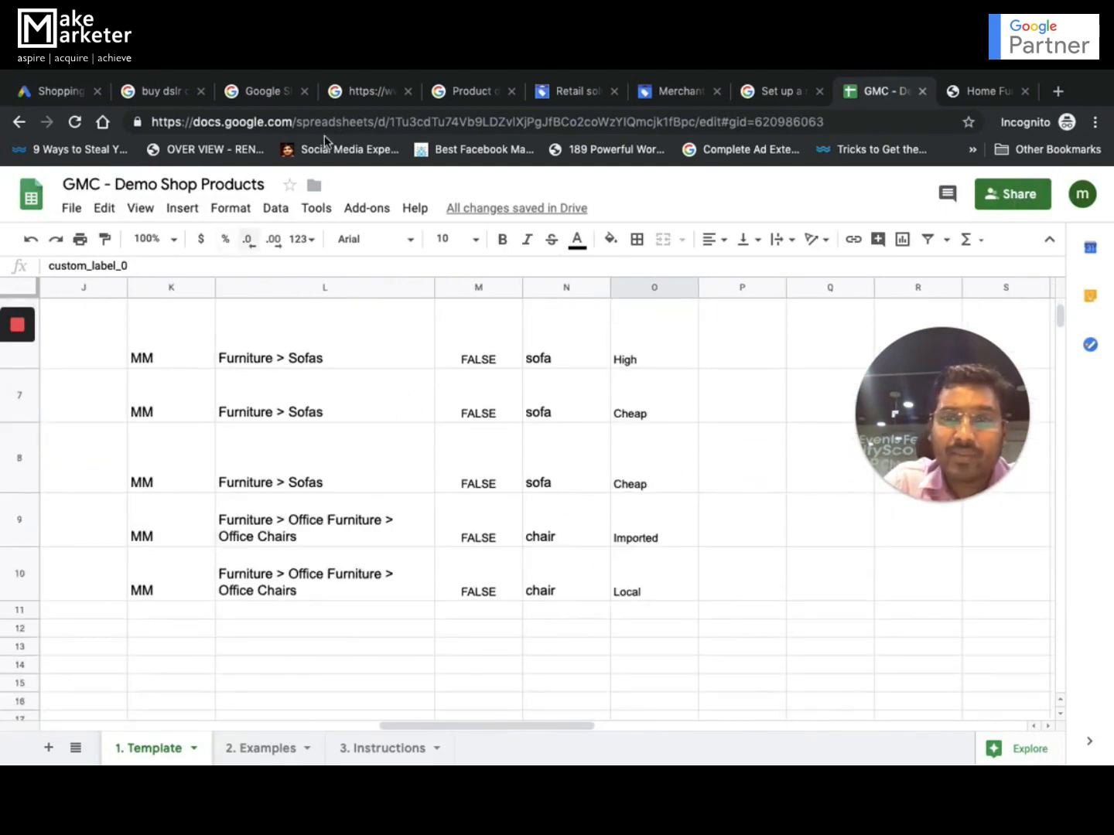
Switch back to the Google Ads ad group setup and replace the ad group name with All Products.
{"action": "left_click", "coordinate": [70, 94]}
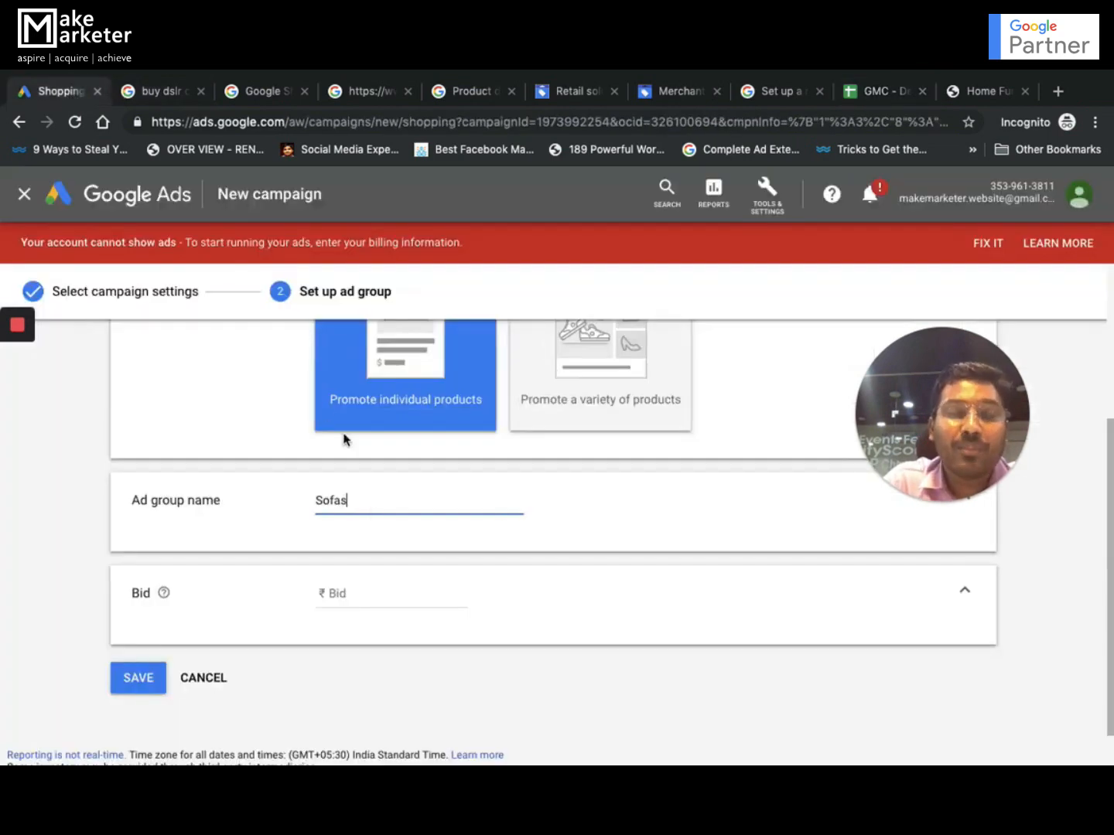
{"action": "double_click", "coordinate": [379, 497]}
{"action": "type", "text": "All Products"}
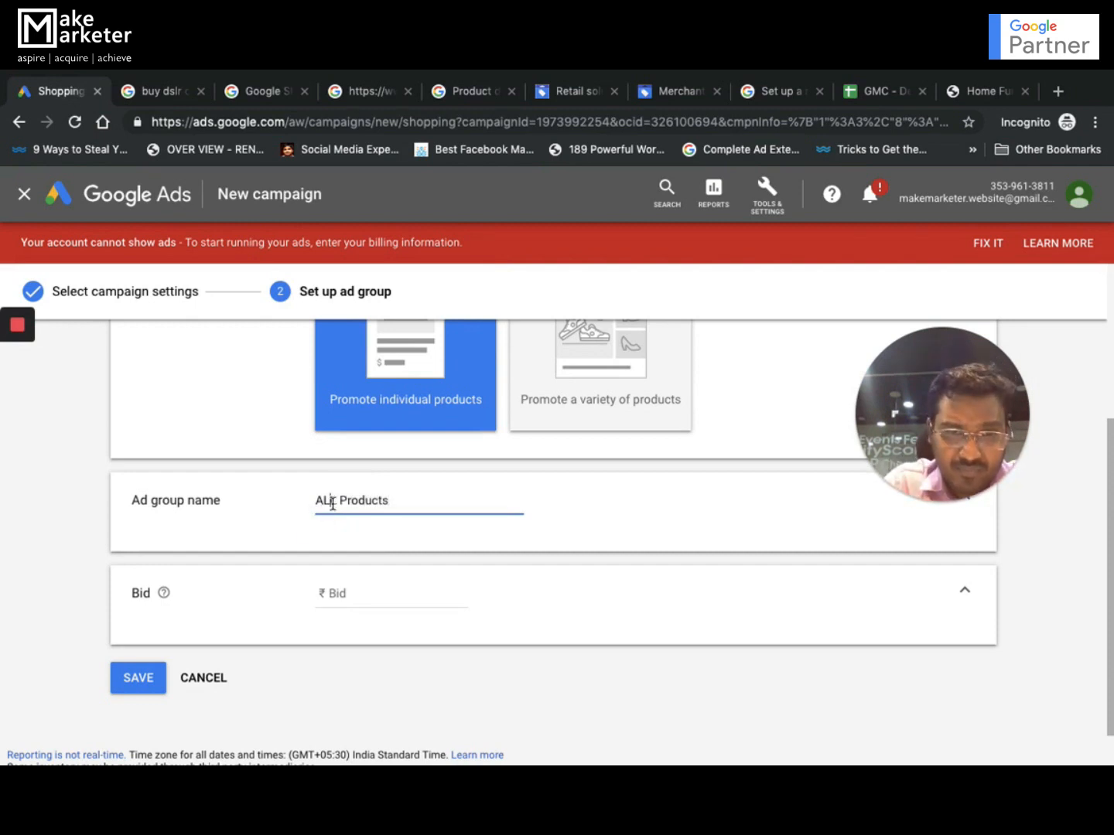
{"action": "key", "text": "BackSpace"}
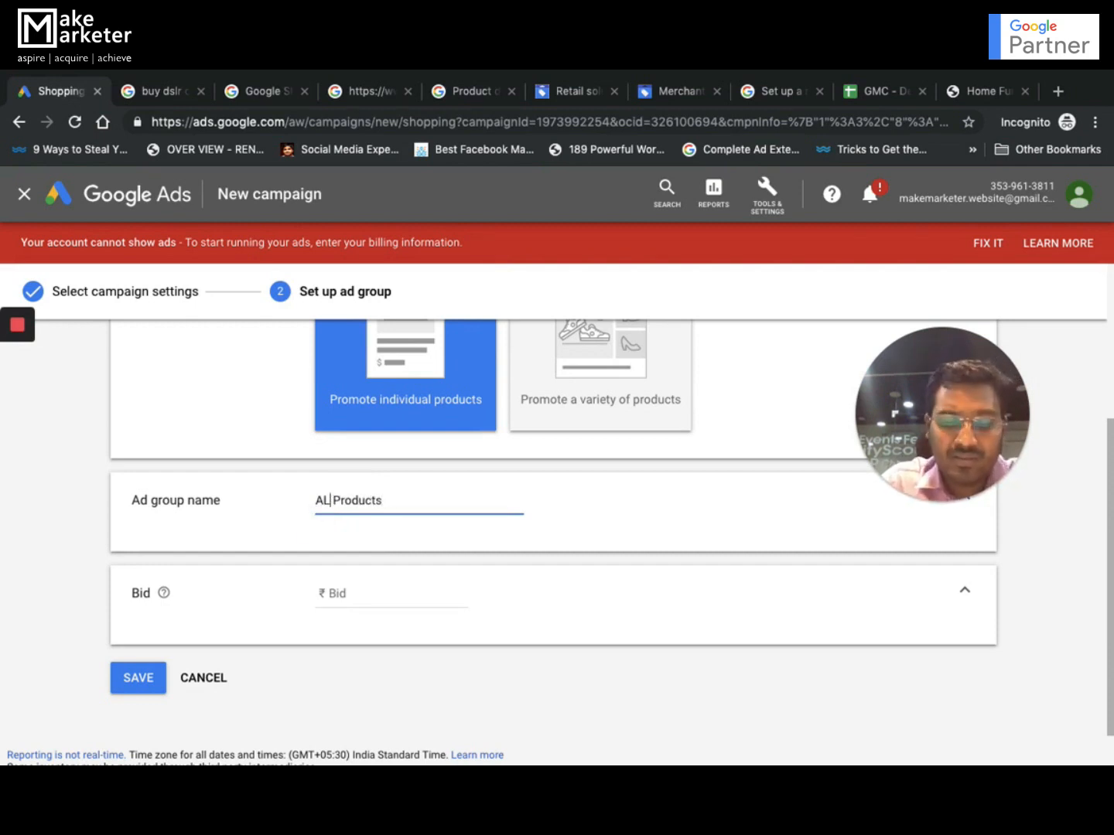
Name the ad group Sofa, set its bid to ₹10, and save it to create the campaign.
{"action": "key", "text": "ctrl+a"}
{"action": "type", "text": "S"}
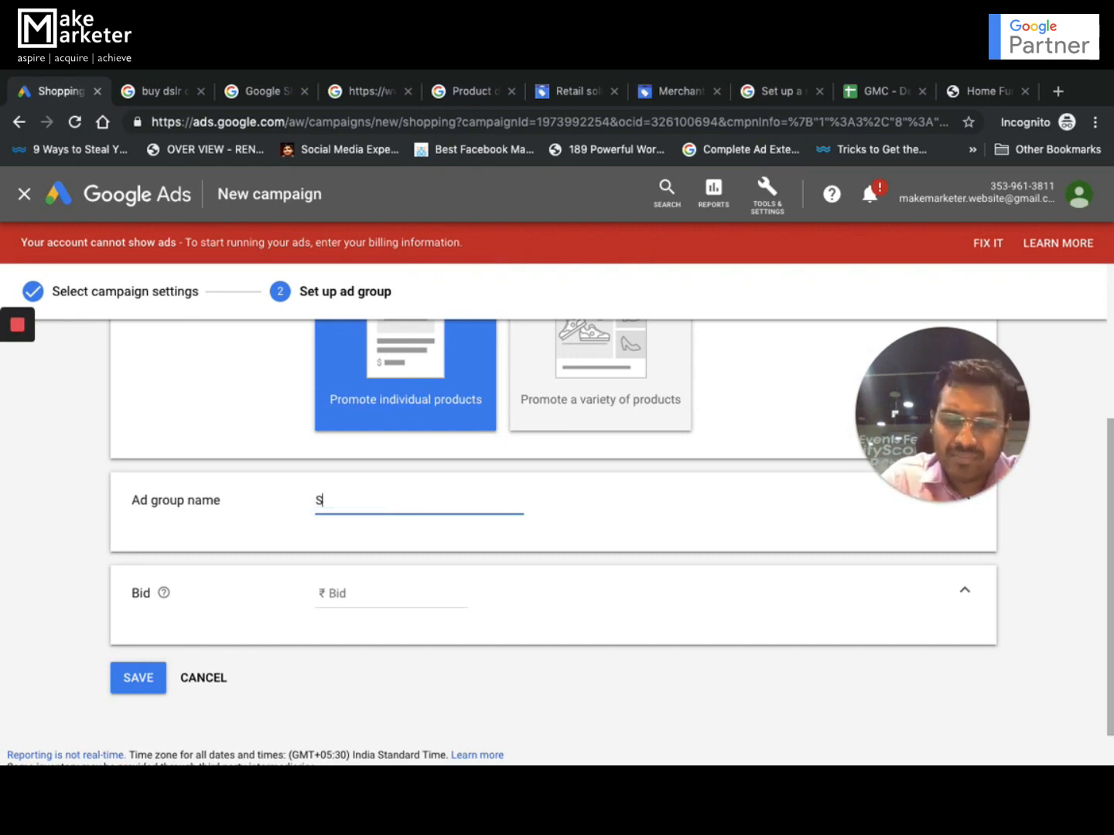
{"action": "left_click", "coordinate": [381, 597]}
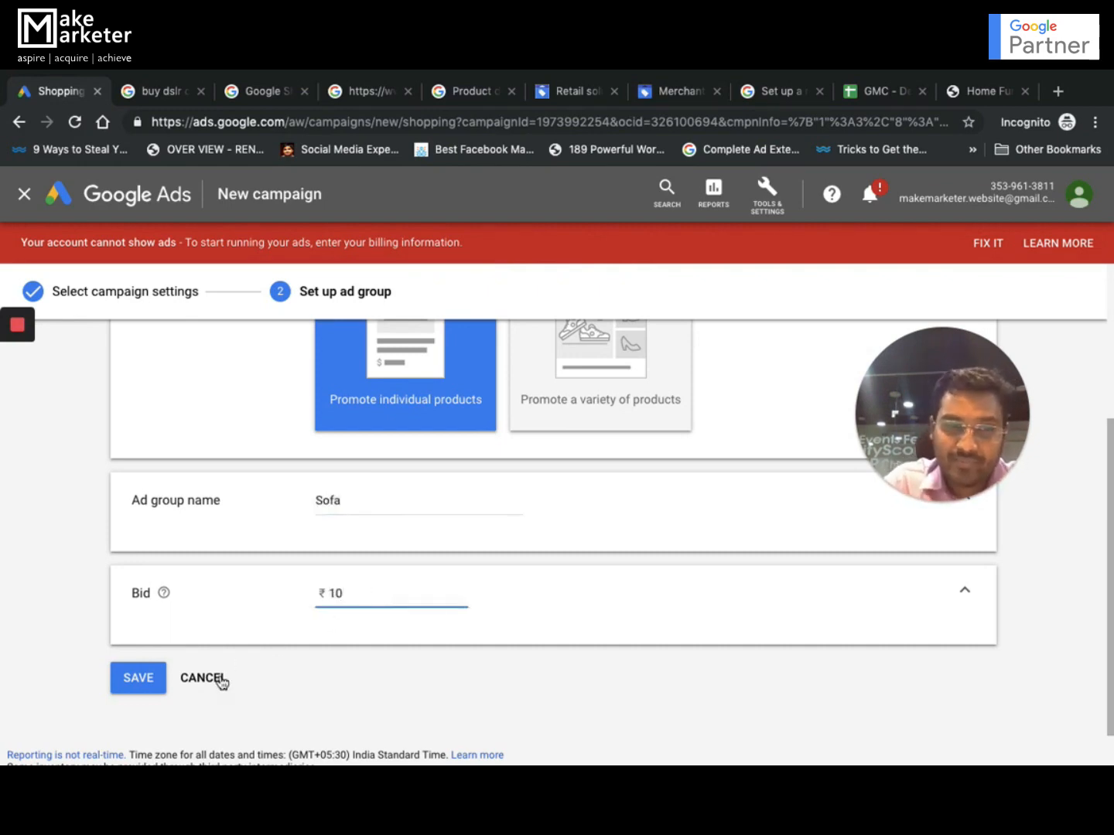
{"action": "left_click", "coordinate": [158, 678]}
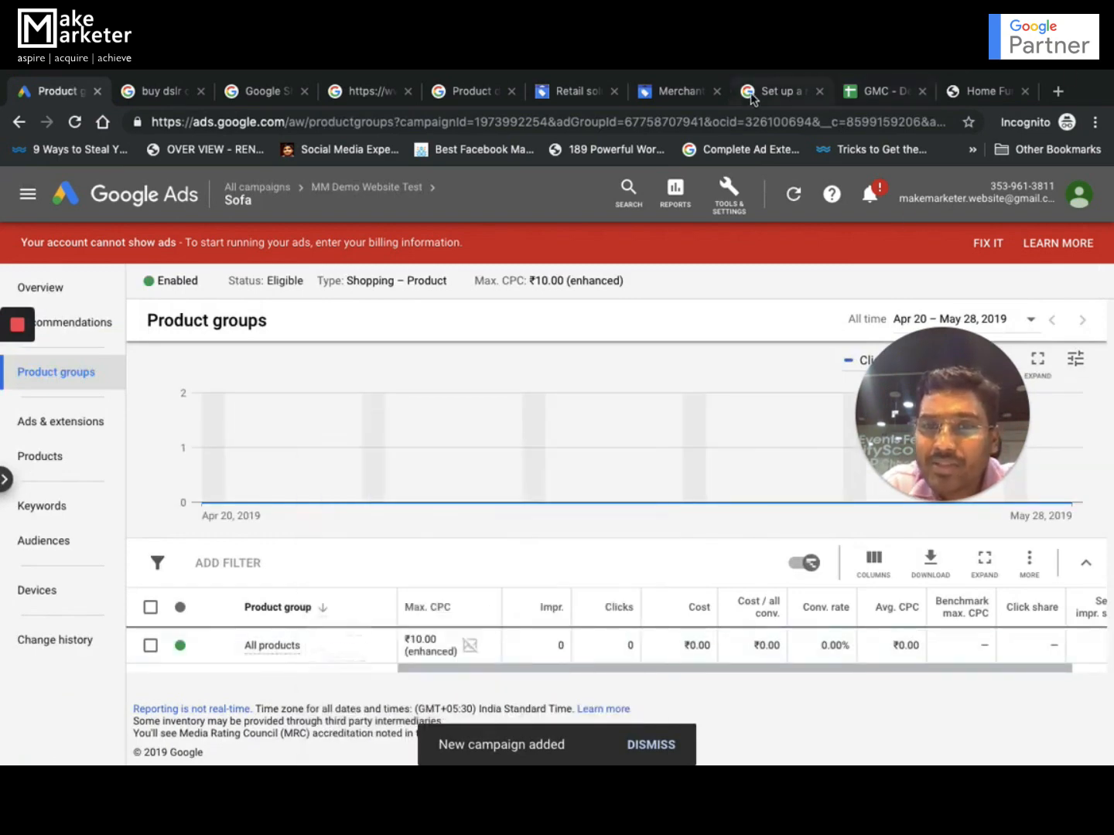
Switch to Merchant Center and review its primary and supplemental feeds.
{"action": "left_click", "coordinate": [693, 90]}
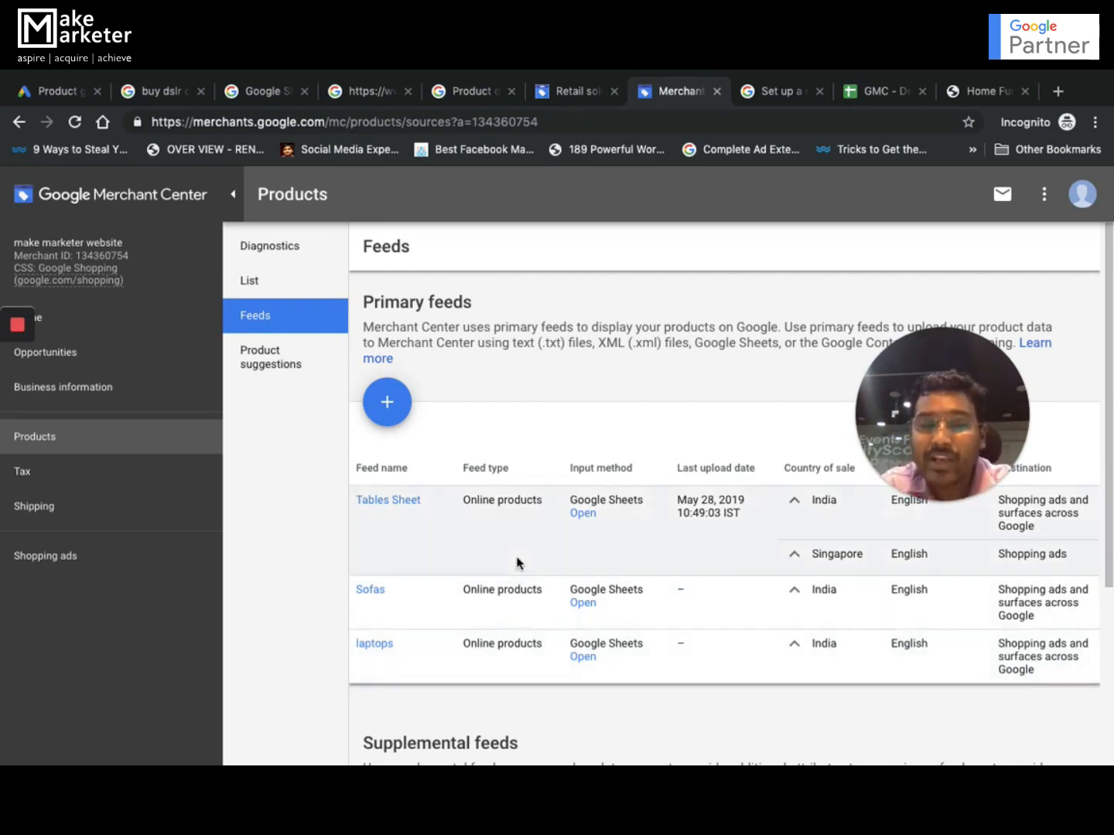
{"action": "scroll", "coordinate": [518, 563], "scroll_direction": "down", "scroll_amount": 3}
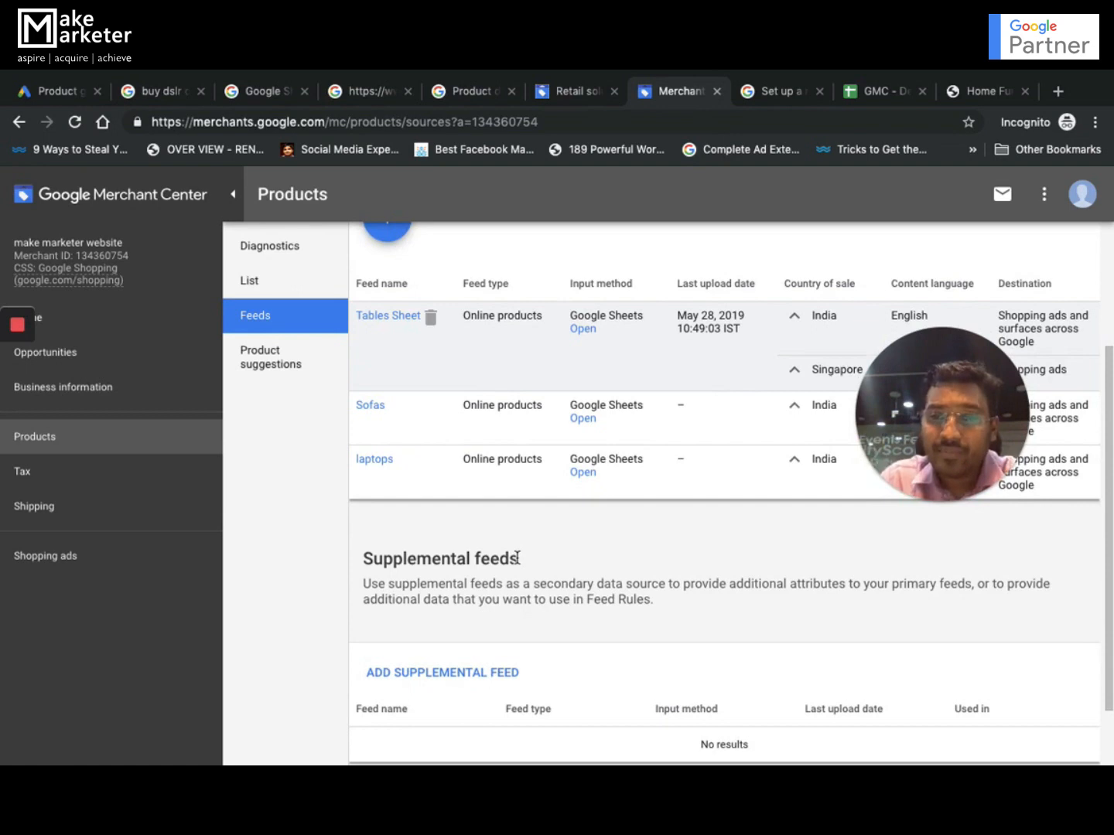
Return to Google Ads and start subdividing the All products group by product type.
{"action": "left_click", "coordinate": [61, 94]}
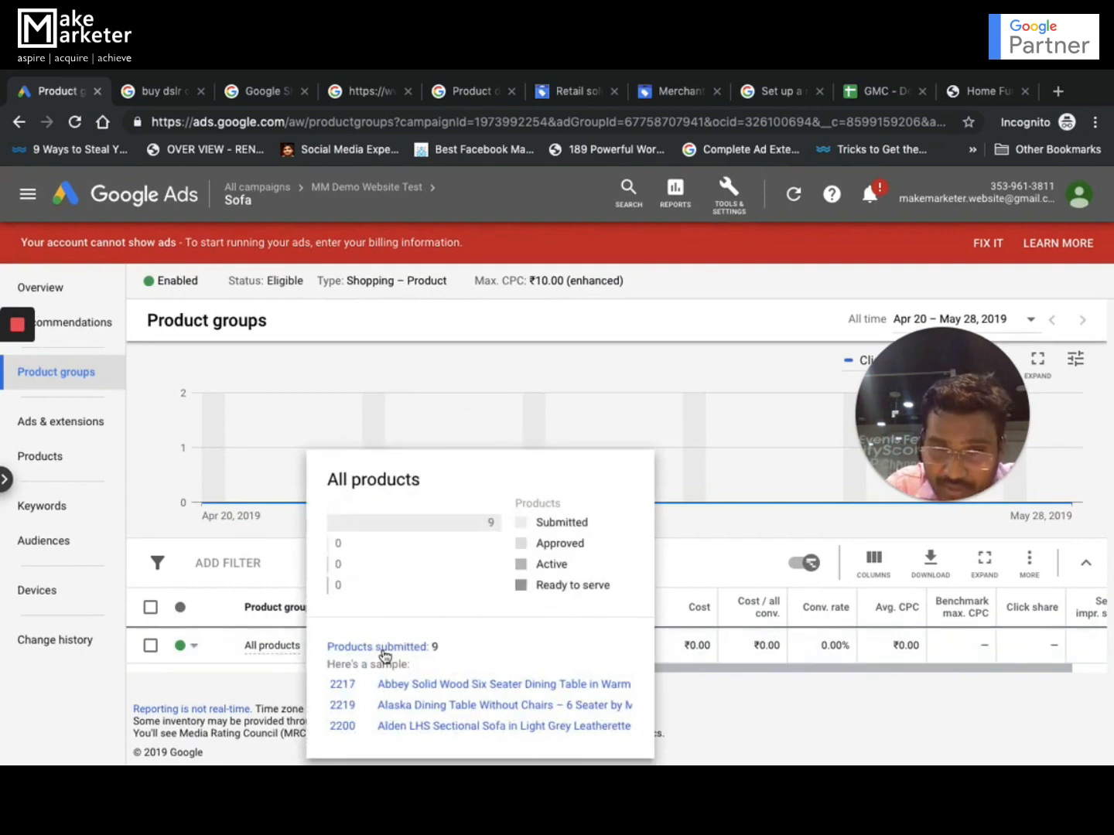
{"action": "left_click", "coordinate": [378, 651]}
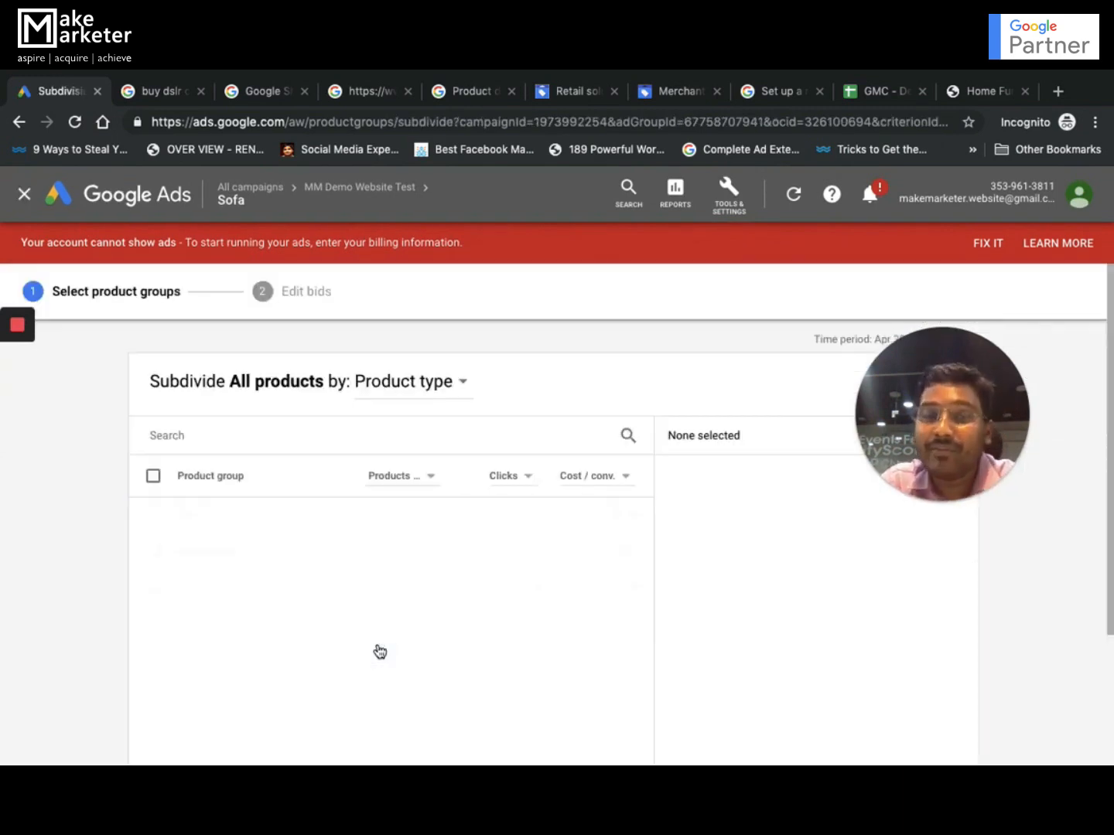
{"action": "scroll", "coordinate": [379, 650], "scroll_direction": "down", "scroll_amount": 1}
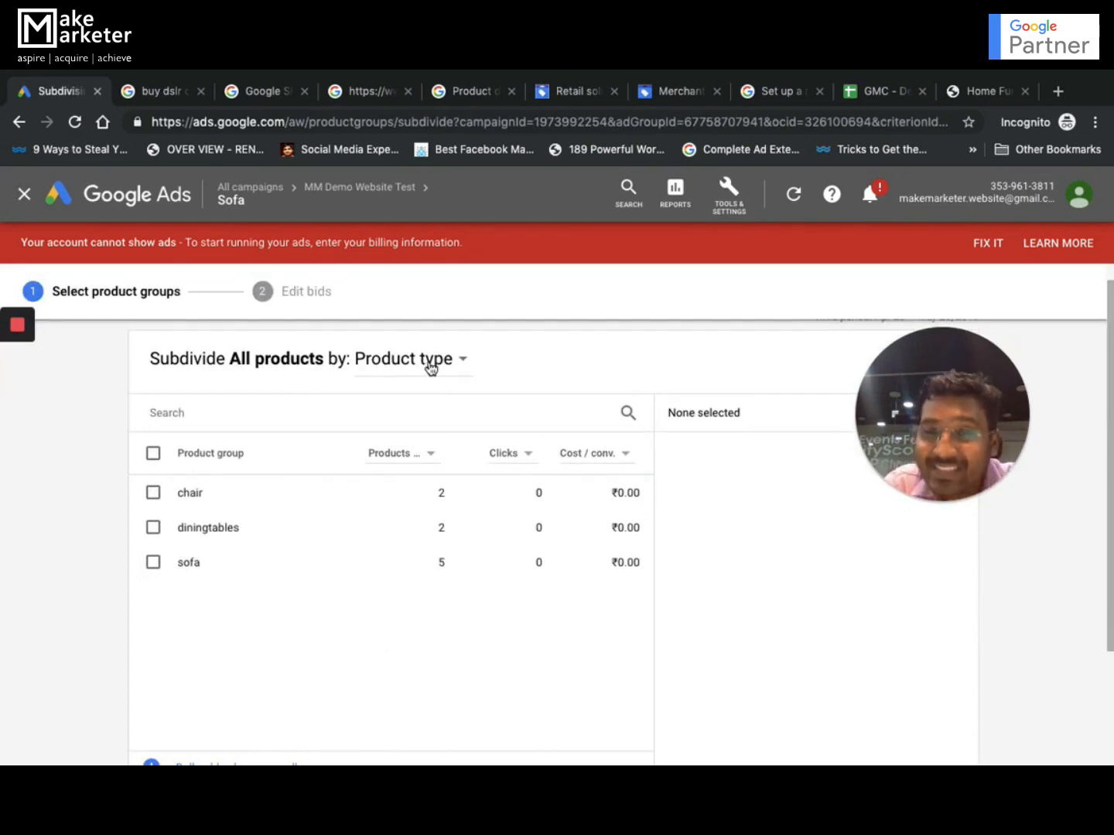
Compare the product_type column in the GMC - Demo Shop Products spreadsheet with the product groups offered in Google Ads.
{"action": "left_click", "coordinate": [869, 91]}
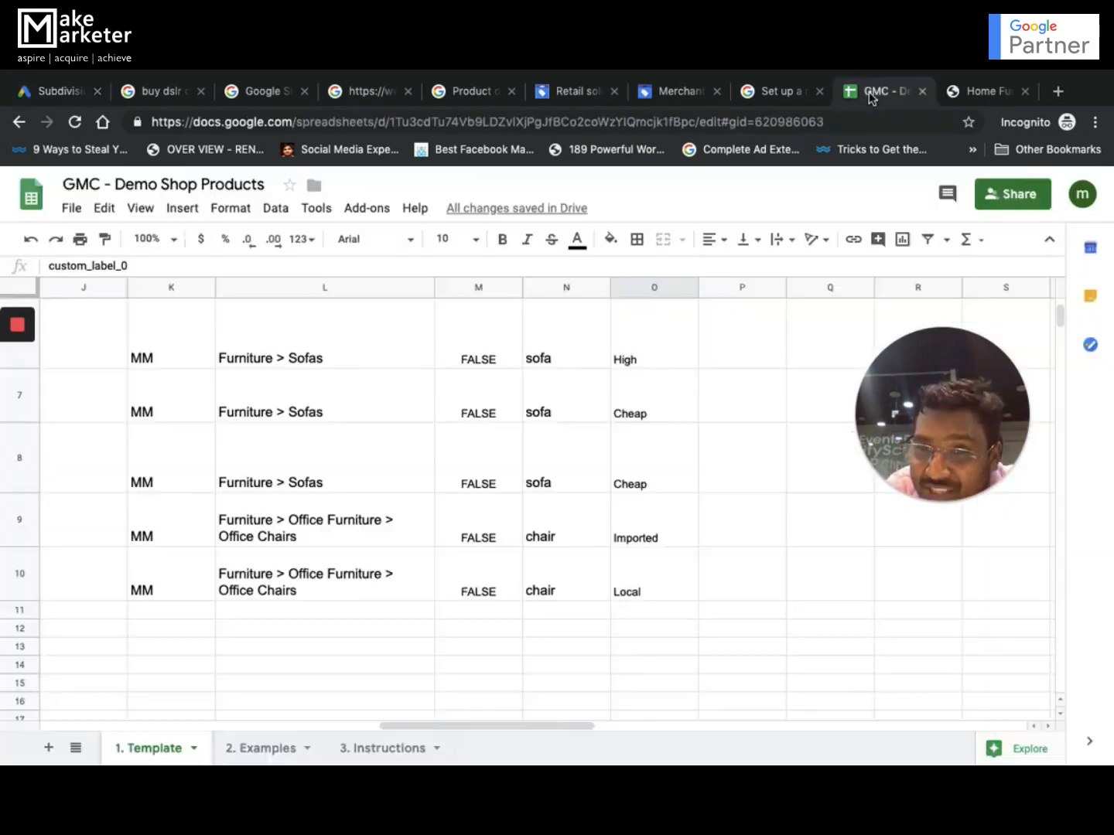
{"action": "scroll", "coordinate": [549, 396], "scroll_direction": "up", "scroll_amount": 4}
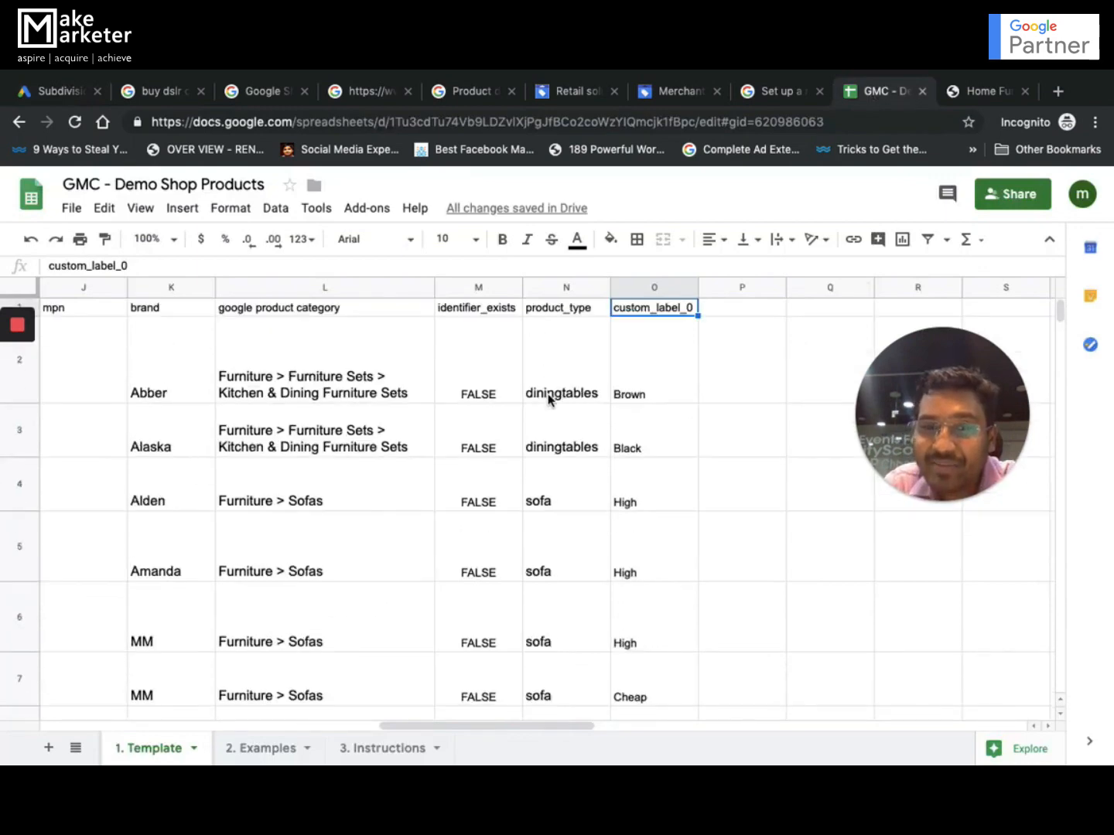
{"action": "left_click", "coordinate": [576, 309]}
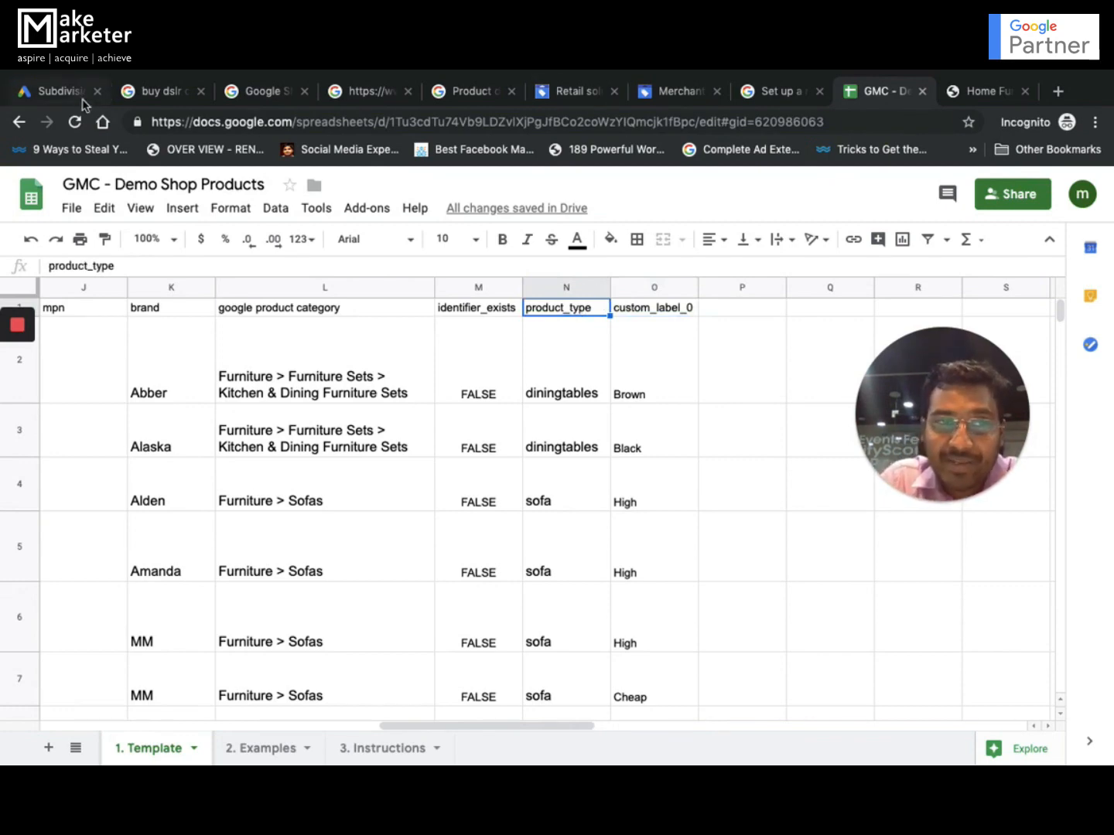
{"action": "left_click", "coordinate": [60, 91]}
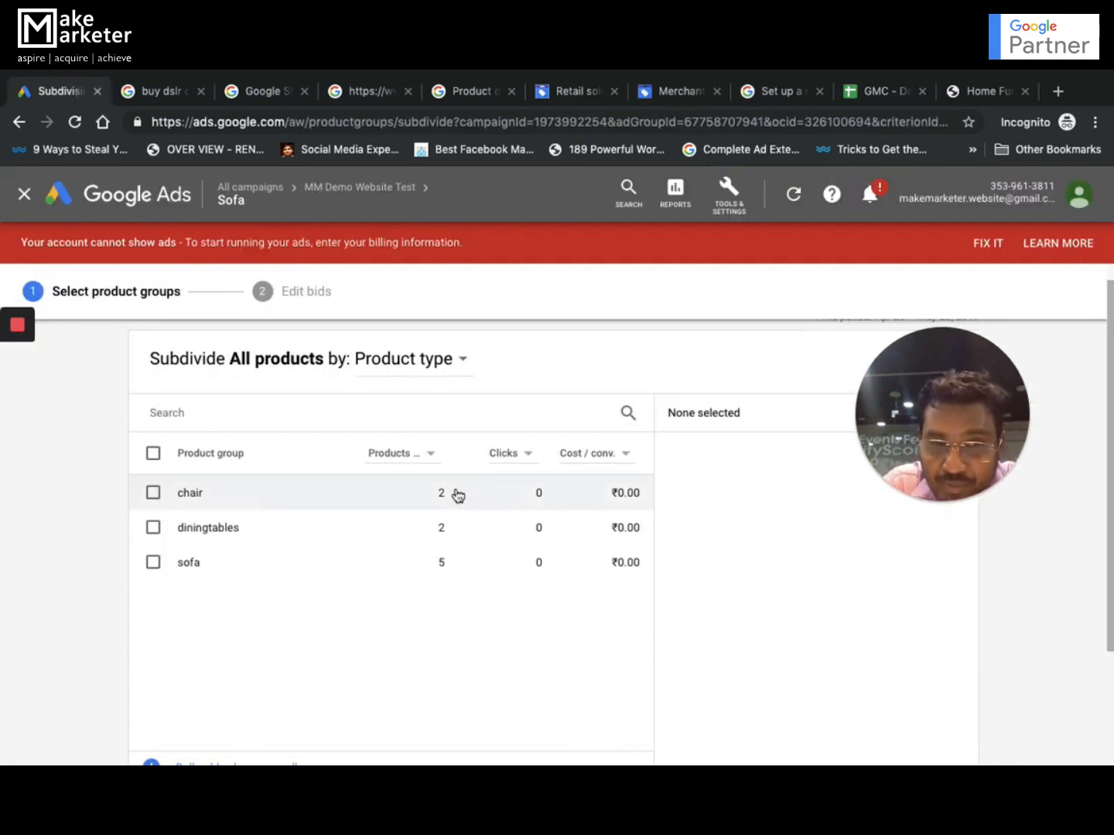
{"action": "left_click", "coordinate": [881, 92]}
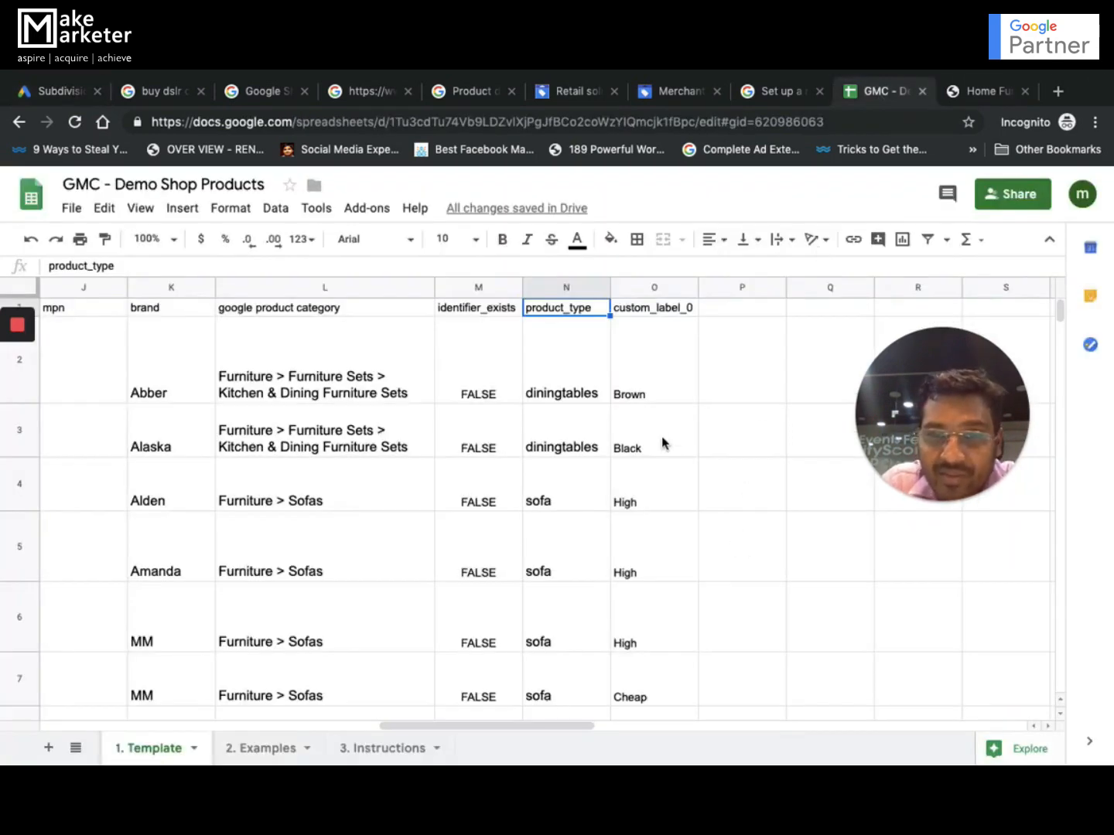
{"action": "scroll", "coordinate": [580, 576], "scroll_direction": "down", "scroll_amount": 3}
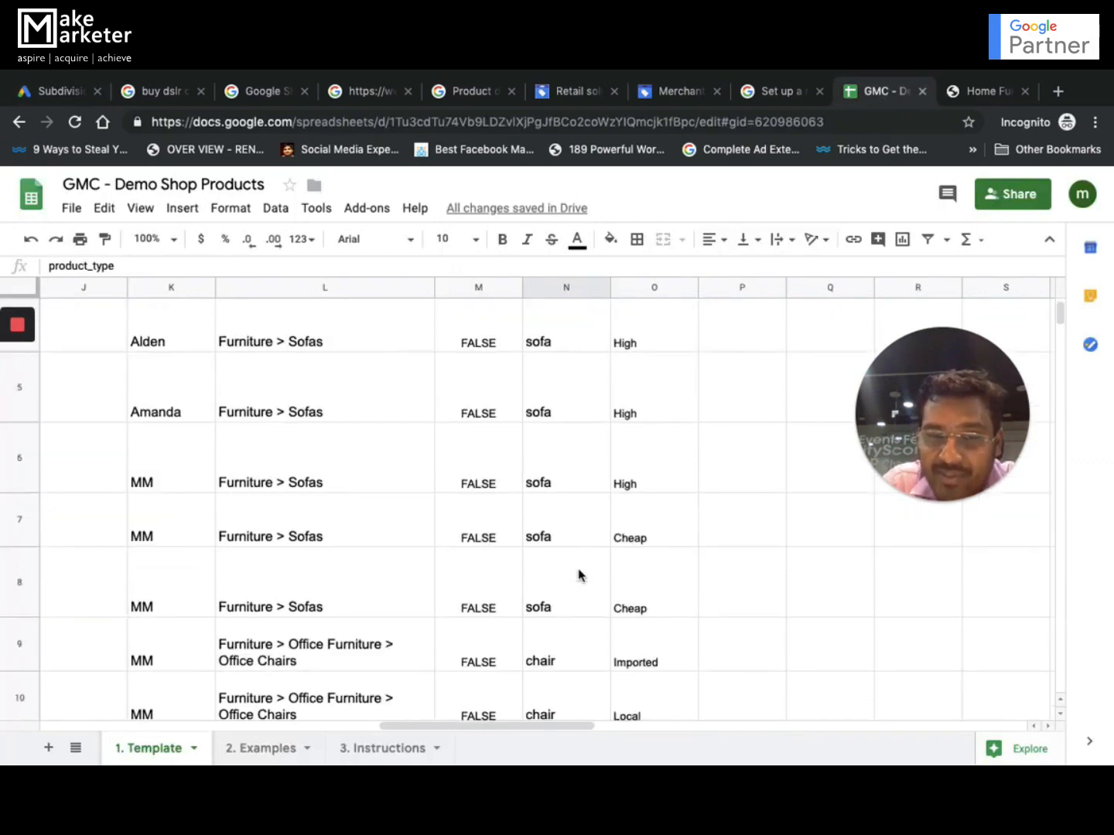
{"action": "scroll", "coordinate": [580, 576], "scroll_direction": "down", "scroll_amount": 2}
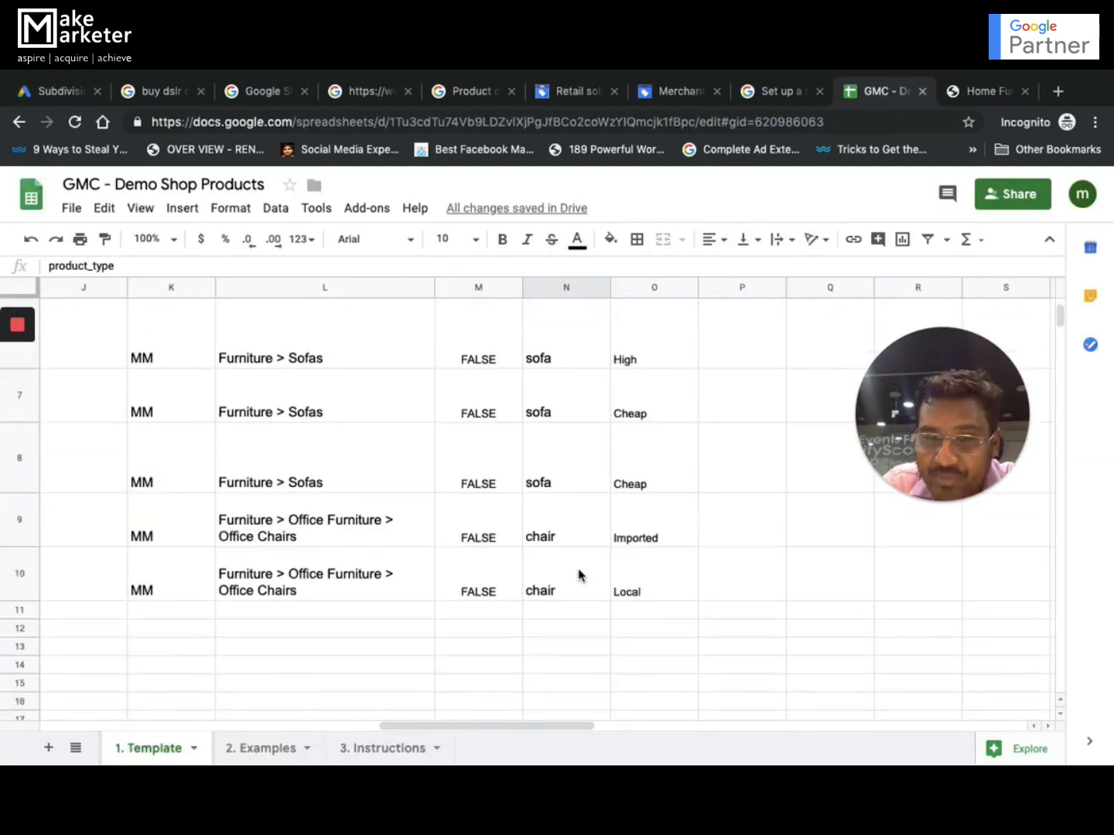
Return to Google Ads, select sofa as the product type subdivision of All products, and save it with its current bid.
{"action": "left_click", "coordinate": [59, 94]}
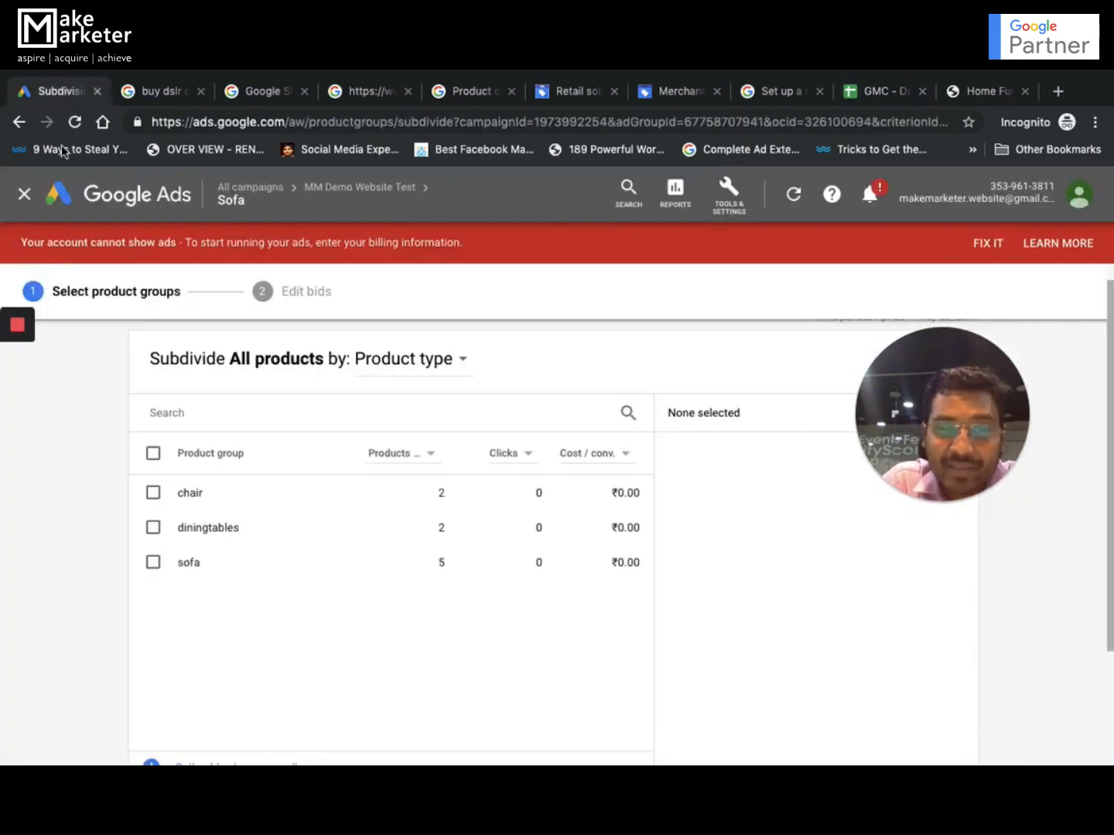
{"action": "left_click", "coordinate": [153, 569]}
{"action": "scroll", "coordinate": [468, 563], "scroll_direction": "down", "scroll_amount": 2}
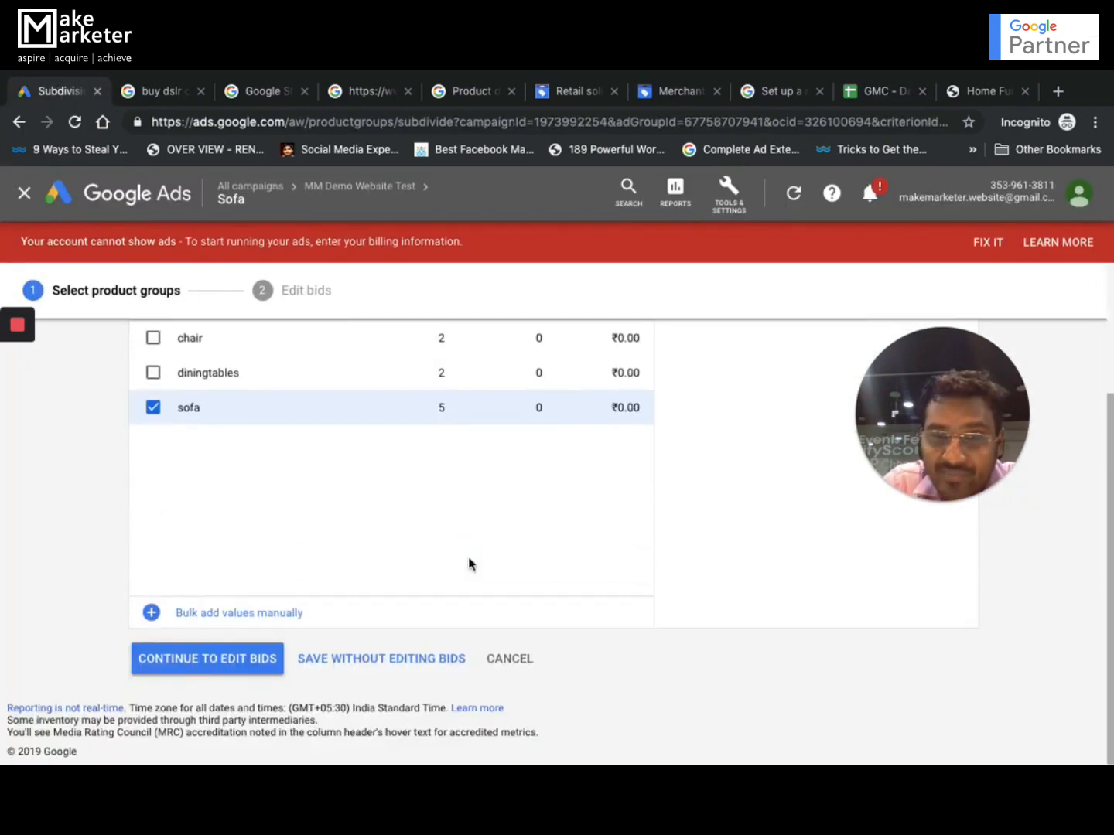
{"action": "left_click", "coordinate": [241, 671]}
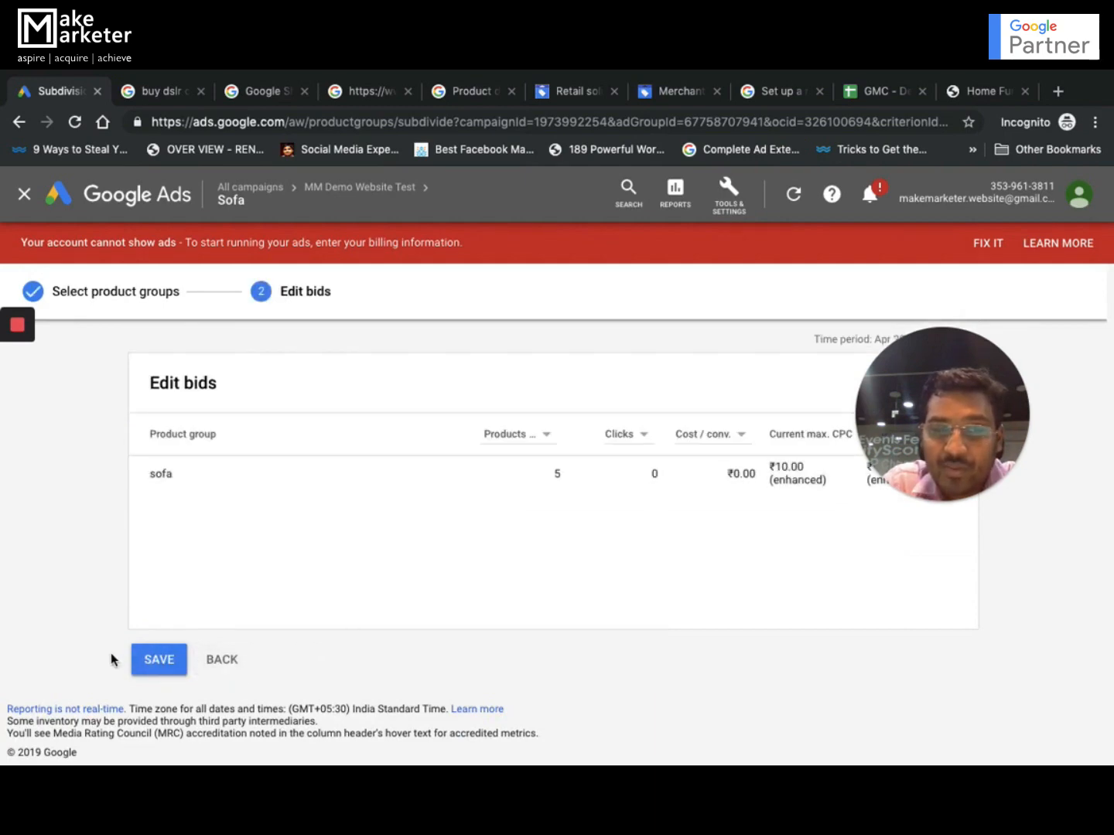
{"action": "left_click", "coordinate": [149, 669]}
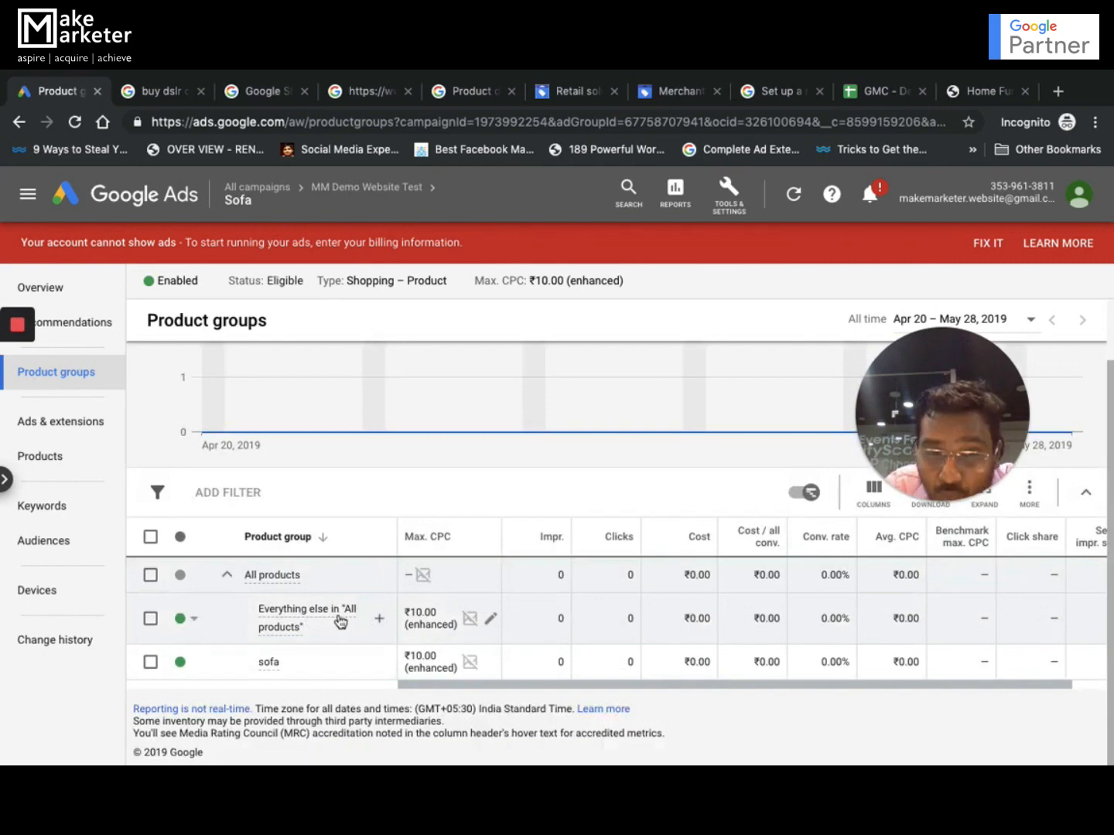
Exclude the Everything else in "All products" group from bidding and save the change.
{"action": "mouse_move", "coordinate": [340, 619]}
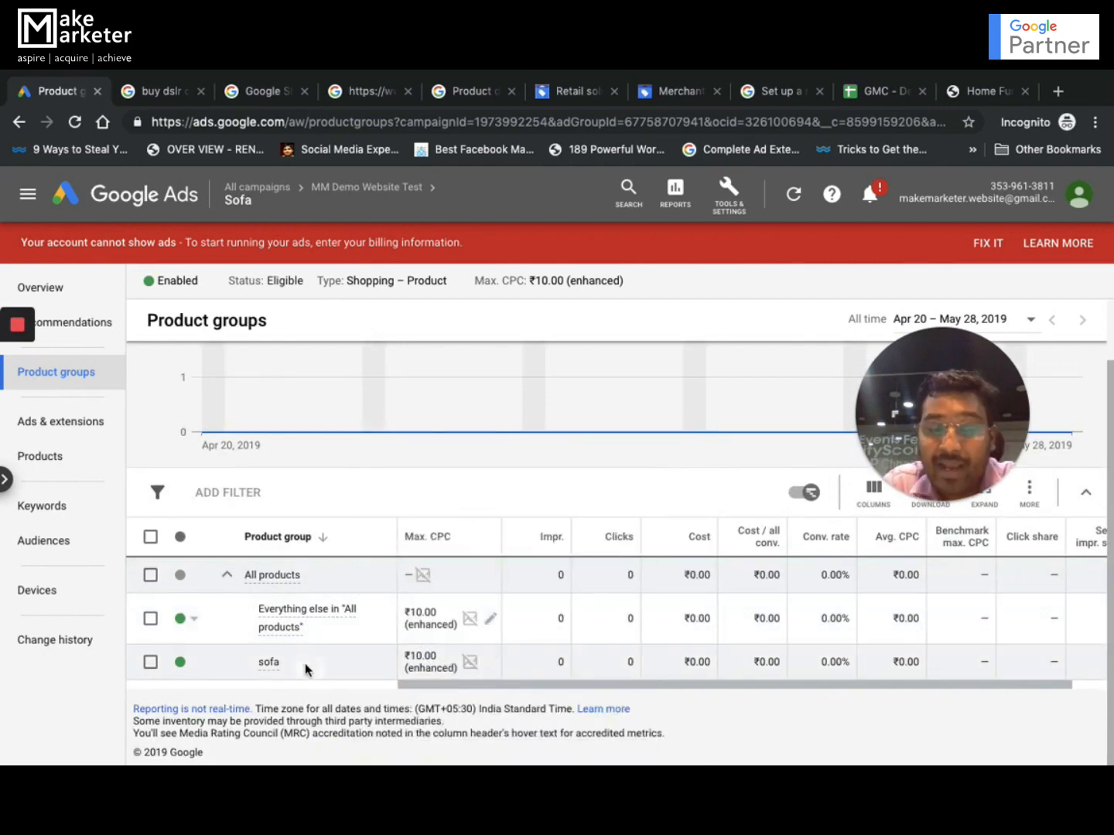
{"action": "left_click", "coordinate": [489, 623]}
{"action": "left_click", "coordinate": [442, 689]}
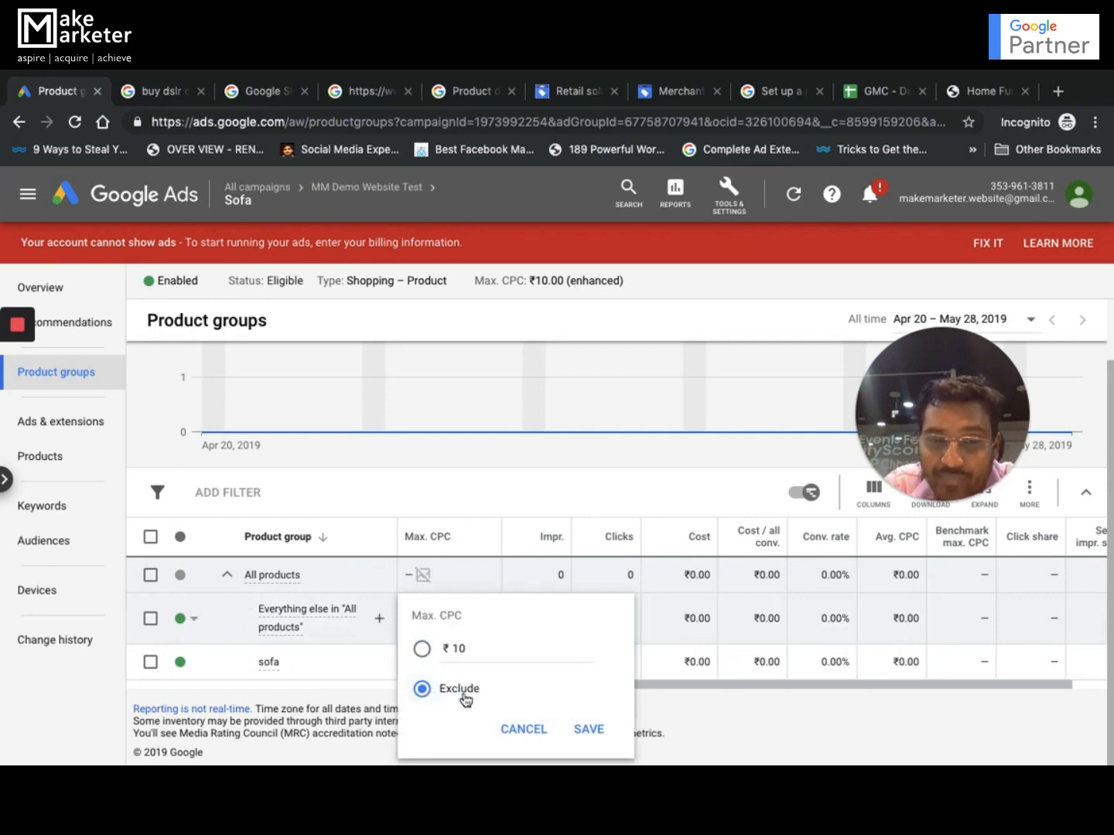
{"action": "left_click", "coordinate": [588, 729]}
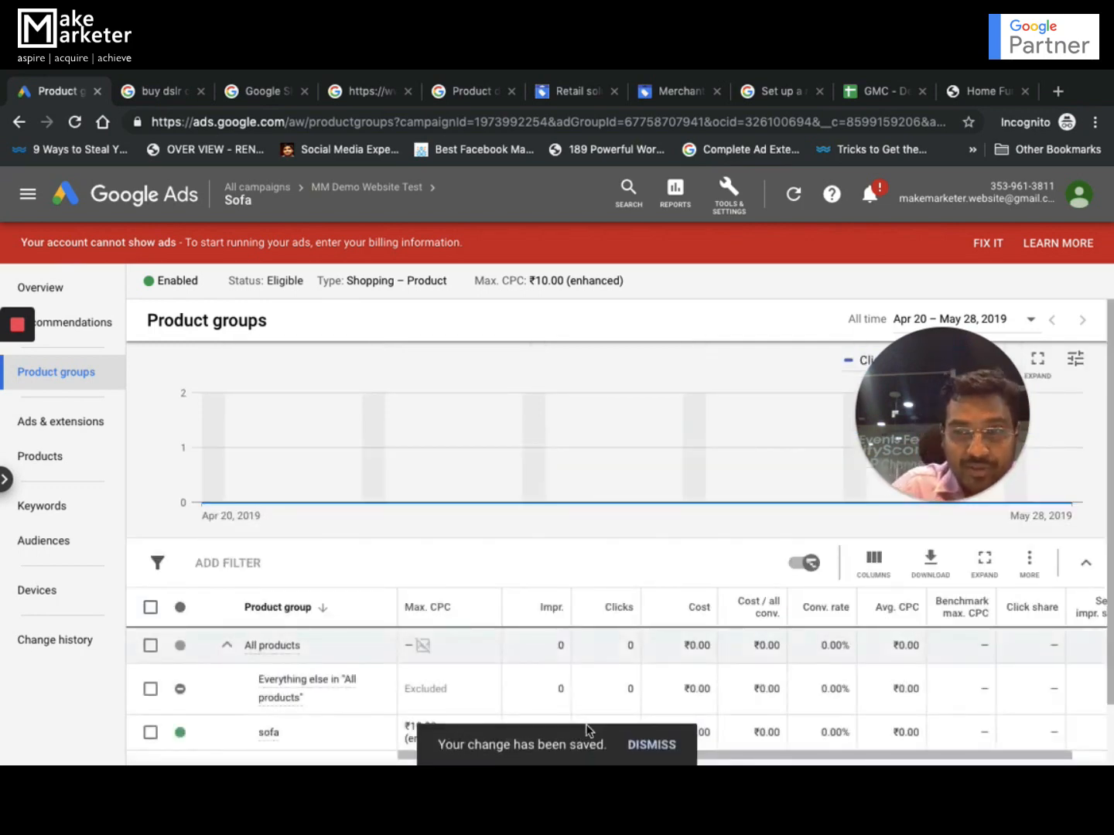
{"action": "scroll", "coordinate": [572, 611], "scroll_direction": "down", "scroll_amount": 1}
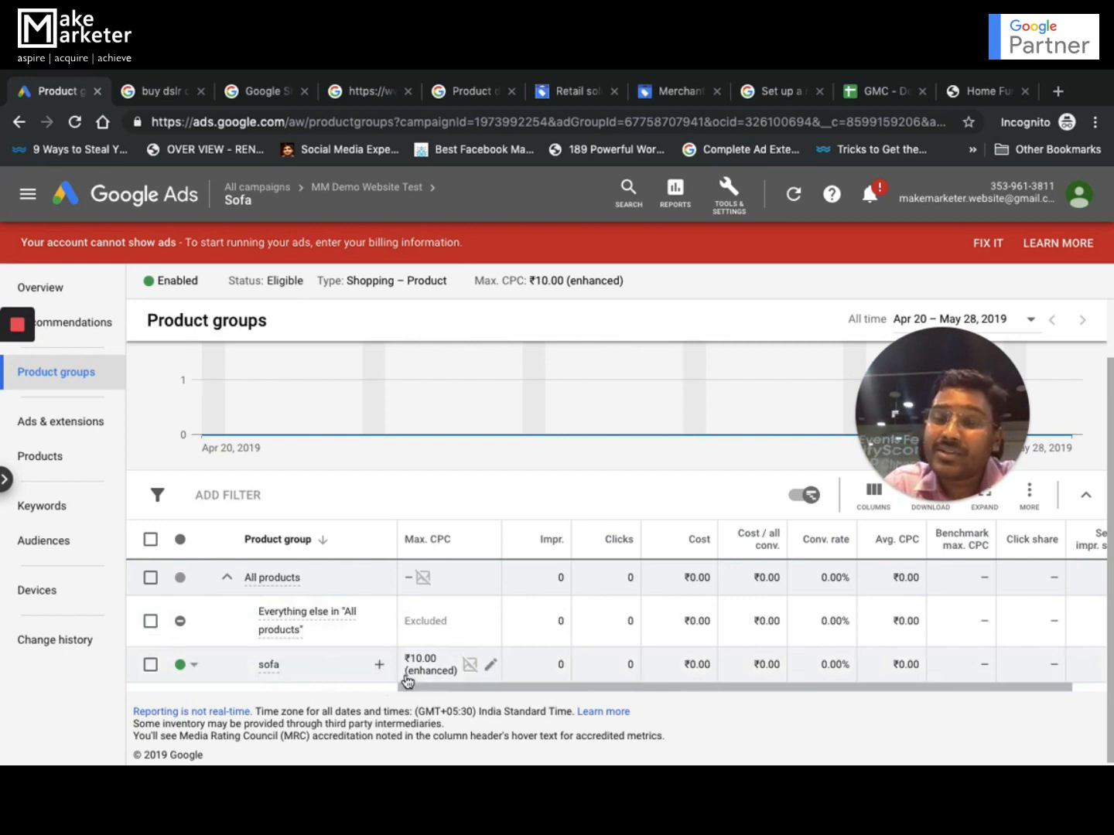
Switch to the GMC - Demo Shop Products spreadsheet and examine the custom_label_0 values assigned to the sofa products.
{"action": "left_click", "coordinate": [880, 93]}
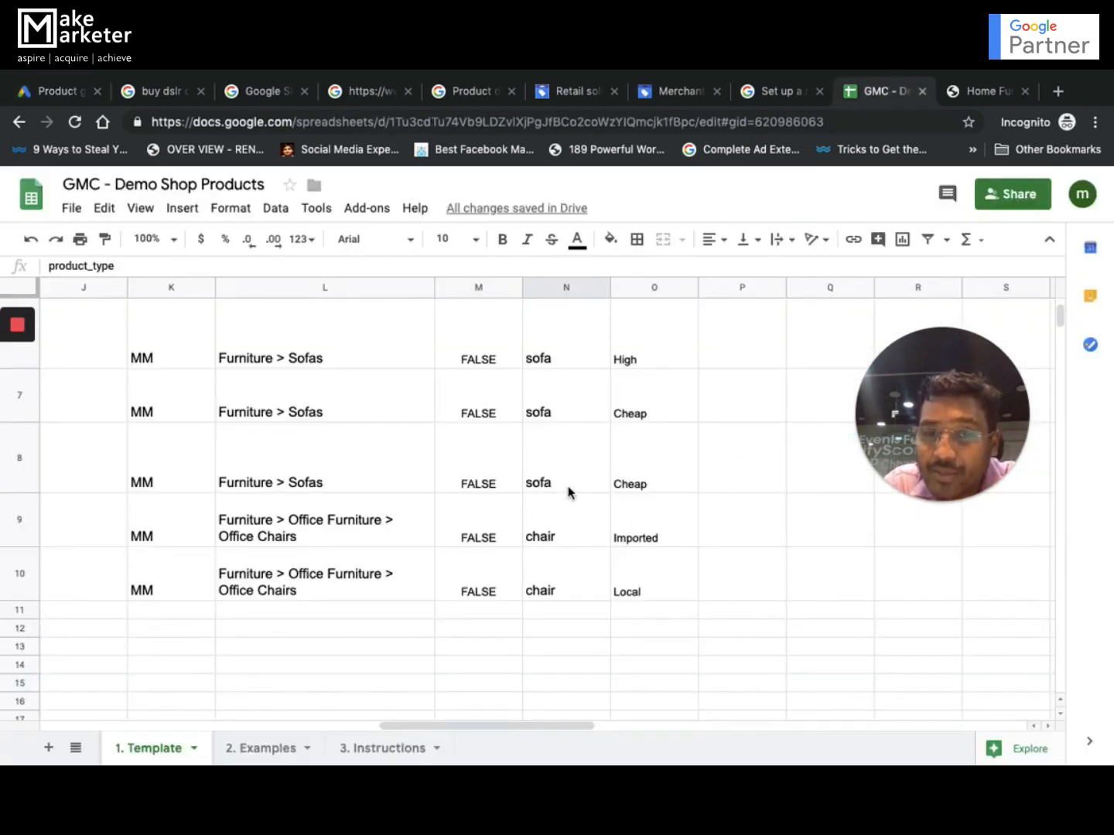
{"action": "scroll", "coordinate": [569, 493], "scroll_direction": "up", "scroll_amount": 2}
{"action": "left_click", "coordinate": [645, 348]}
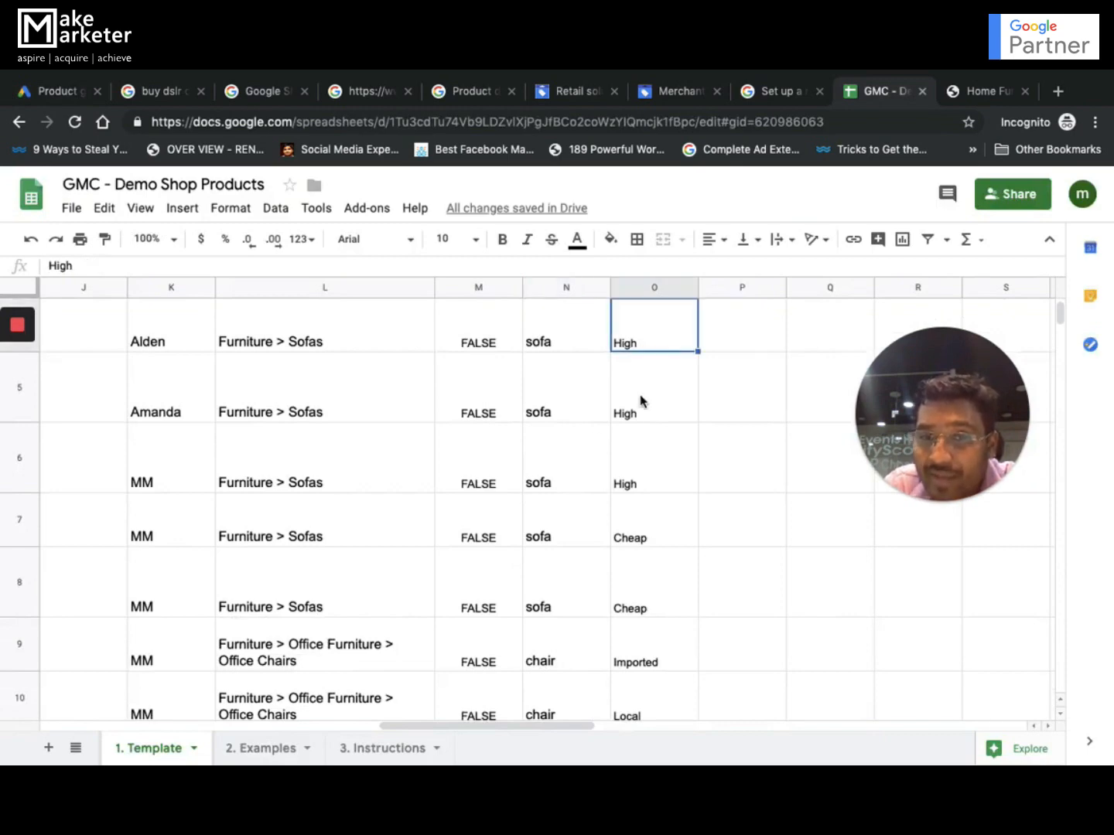
{"action": "left_click", "coordinate": [642, 412]}
{"action": "left_click", "coordinate": [634, 607]}
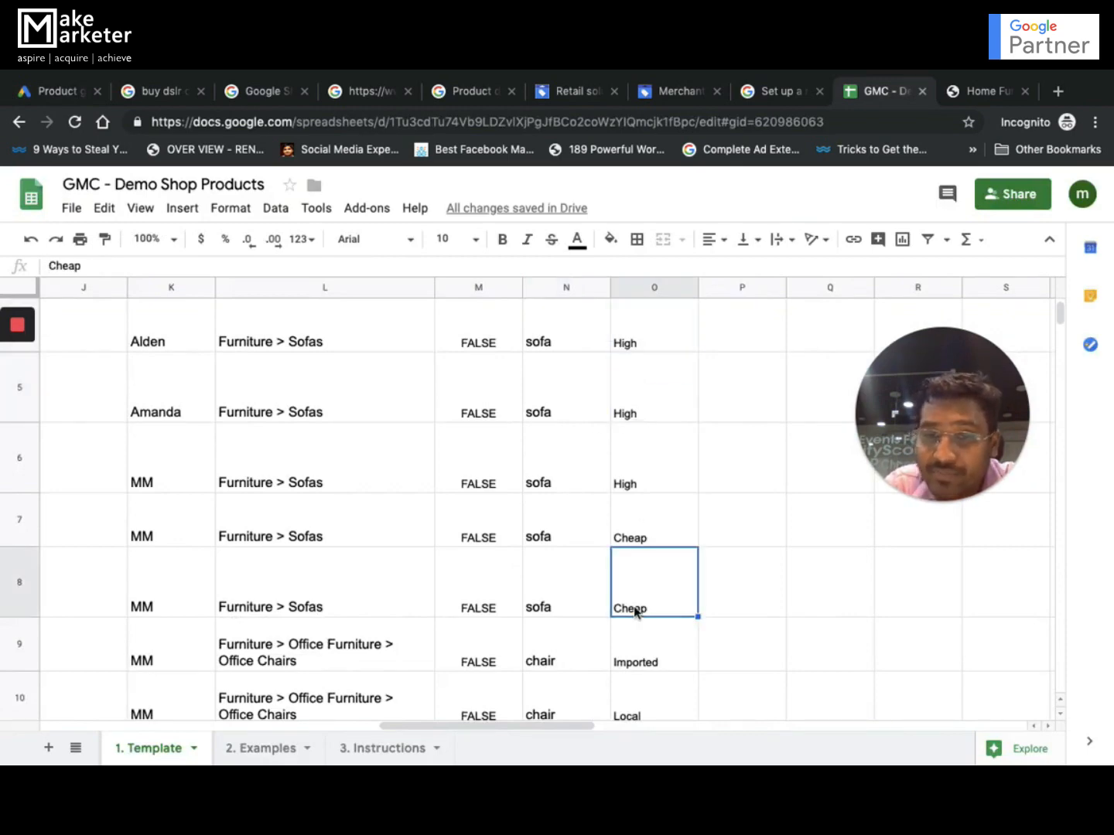
{"action": "left_click", "coordinate": [638, 544]}
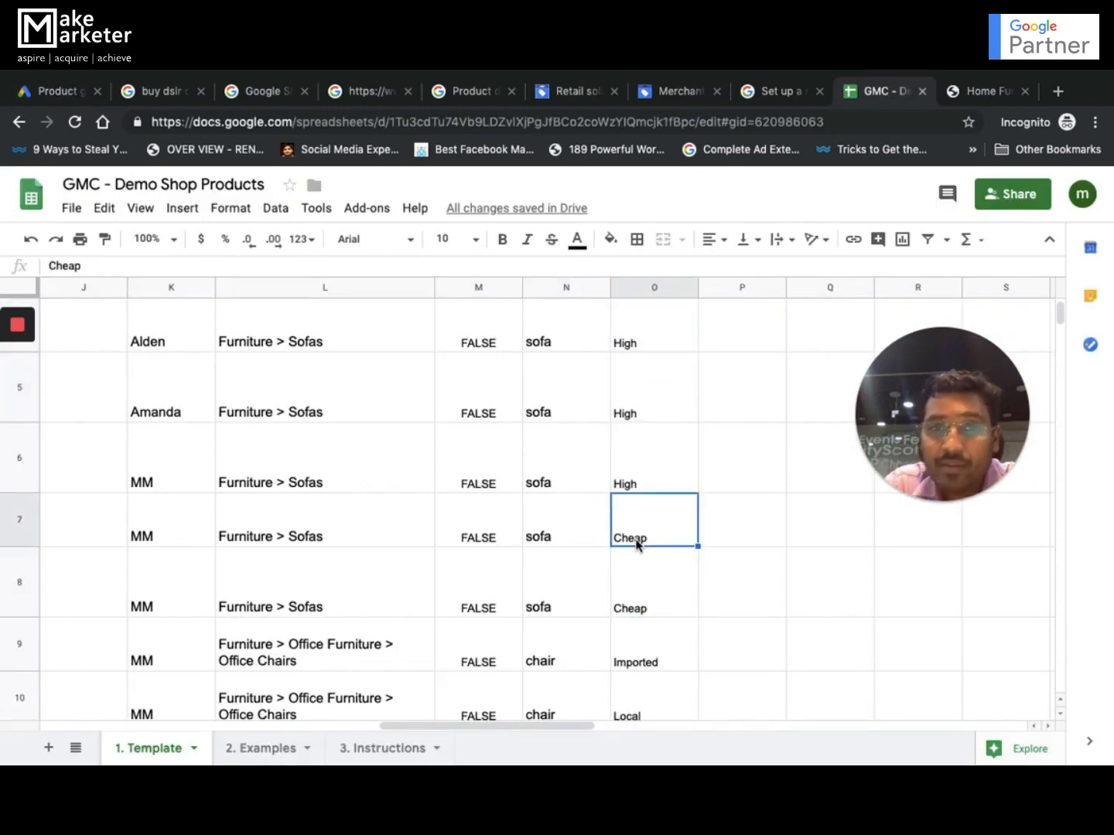
{"action": "left_click", "coordinate": [47, 89]}
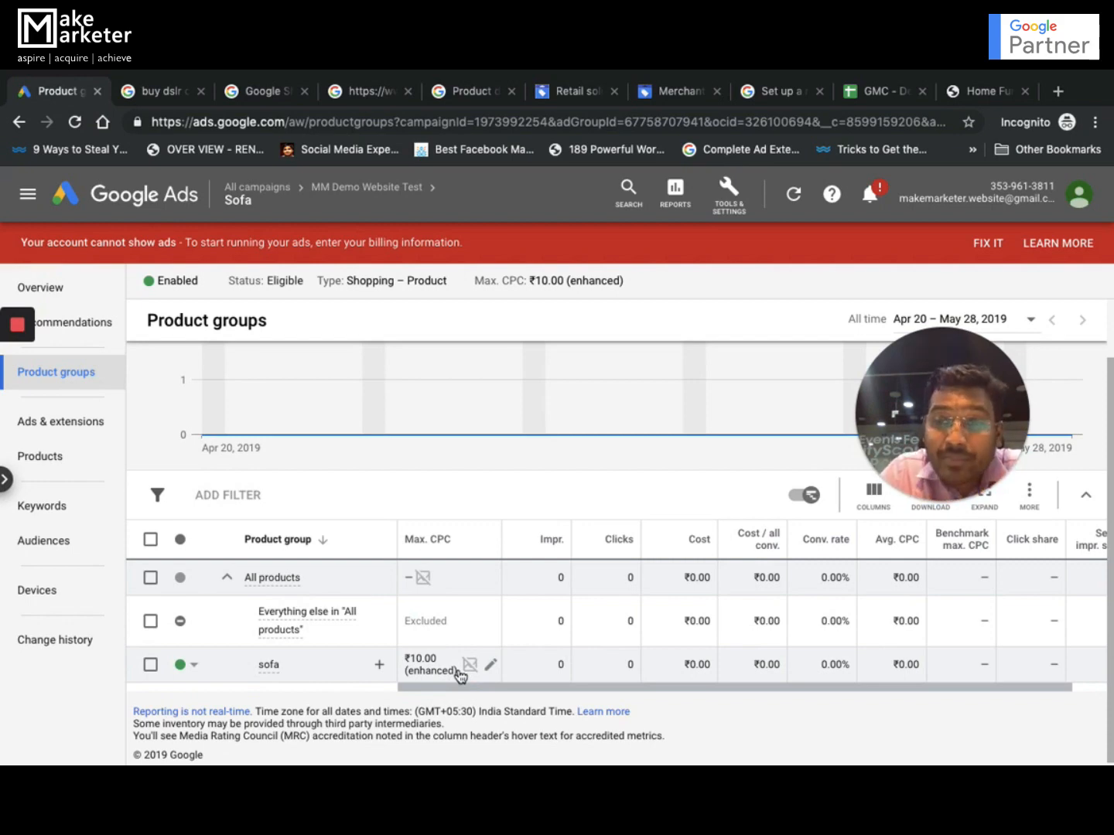
{"action": "left_click", "coordinate": [881, 93]}
{"action": "scroll", "coordinate": [645, 340], "scroll_direction": "up", "scroll_amount": 3}
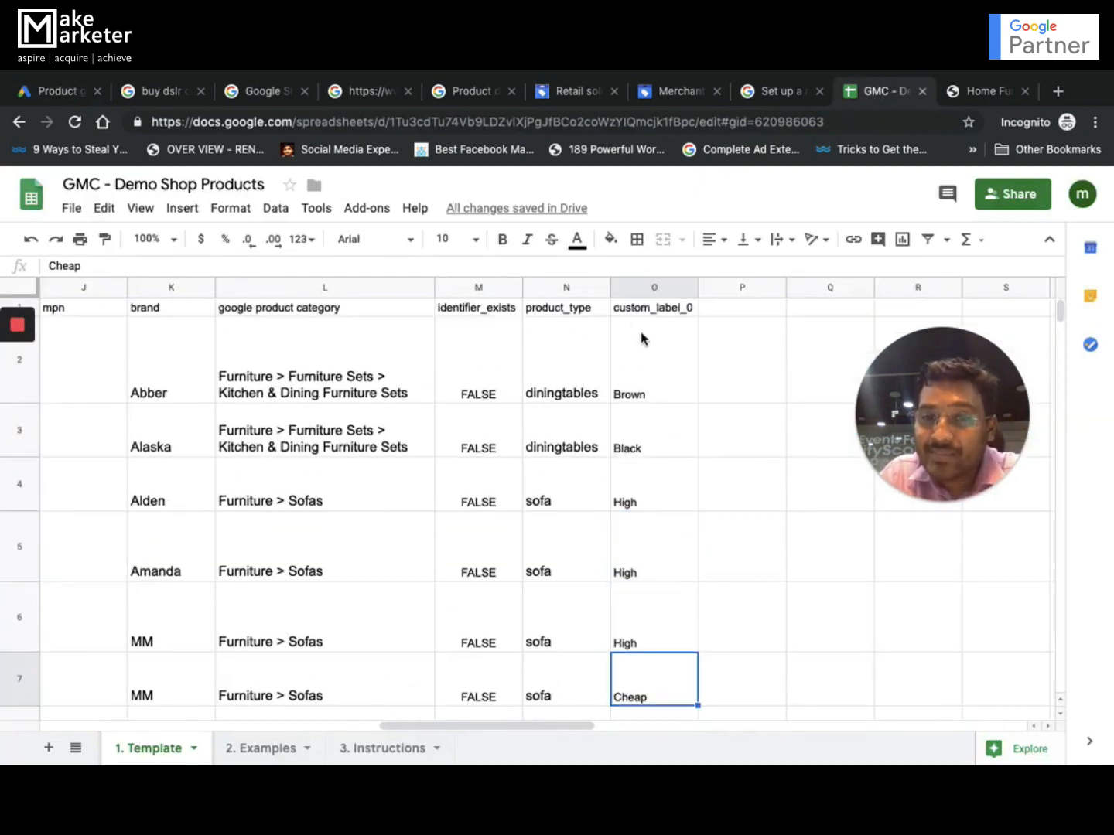
{"action": "left_click", "coordinate": [673, 313]}
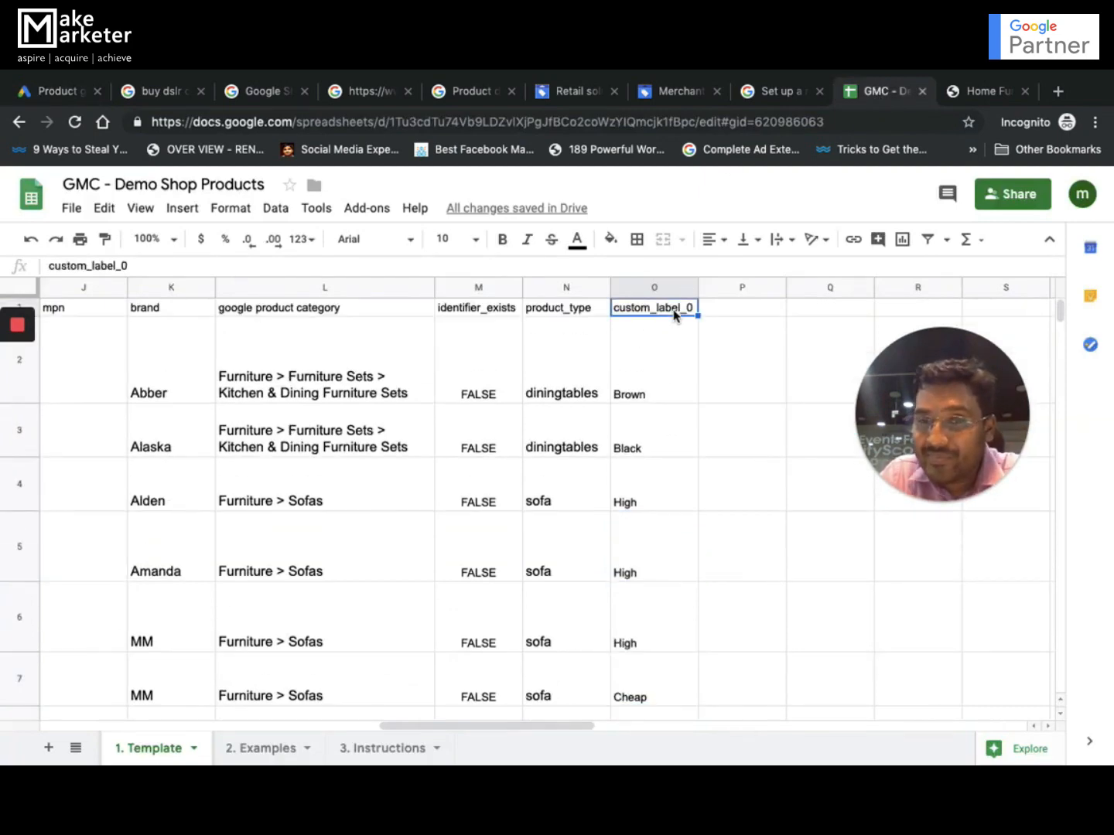
Return to Google Ads, subdivide the sofa product group by Custom label 0 into cheap and high, and save with the current bids.
{"action": "left_click", "coordinate": [48, 94]}
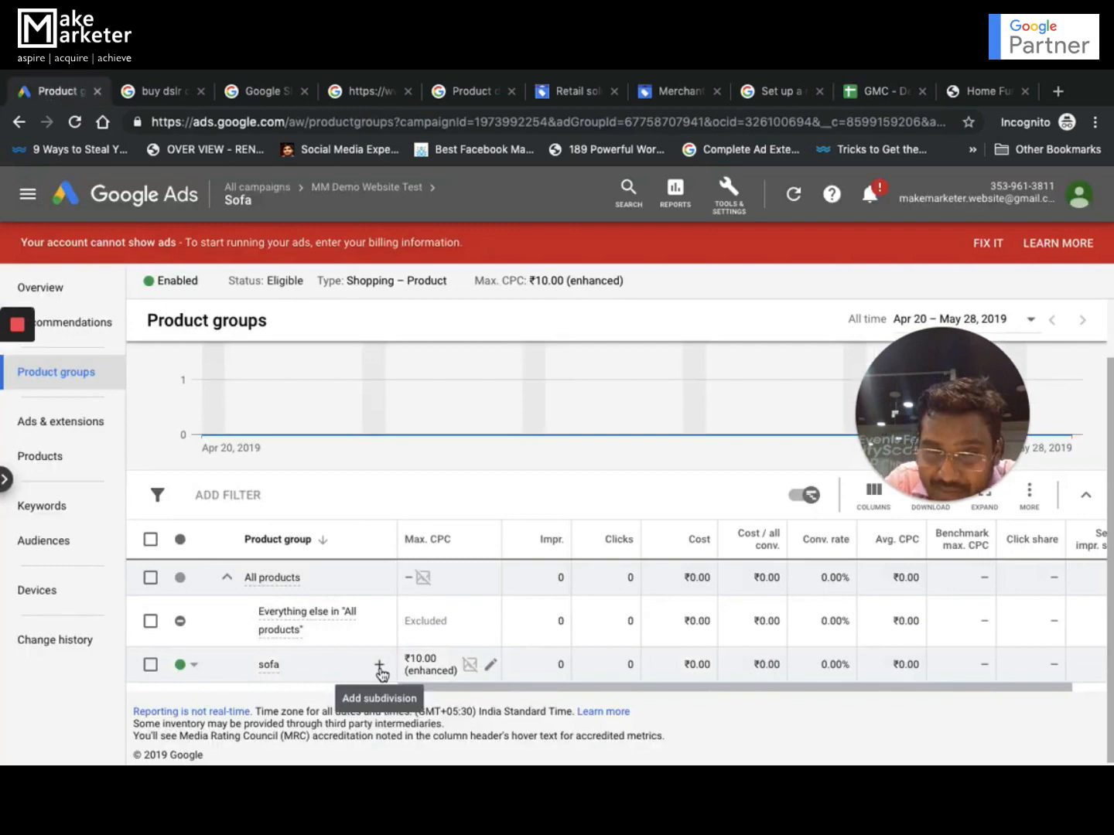
{"action": "left_click", "coordinate": [380, 666]}
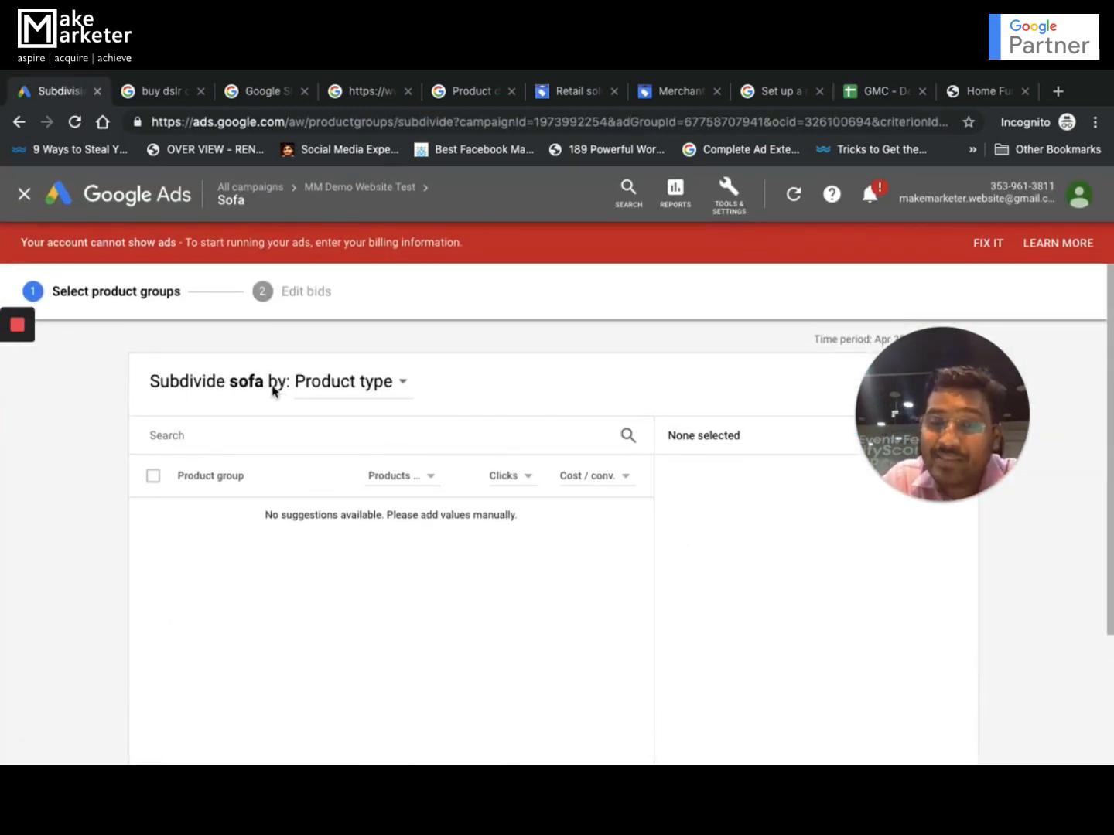
{"action": "left_click", "coordinate": [364, 393]}
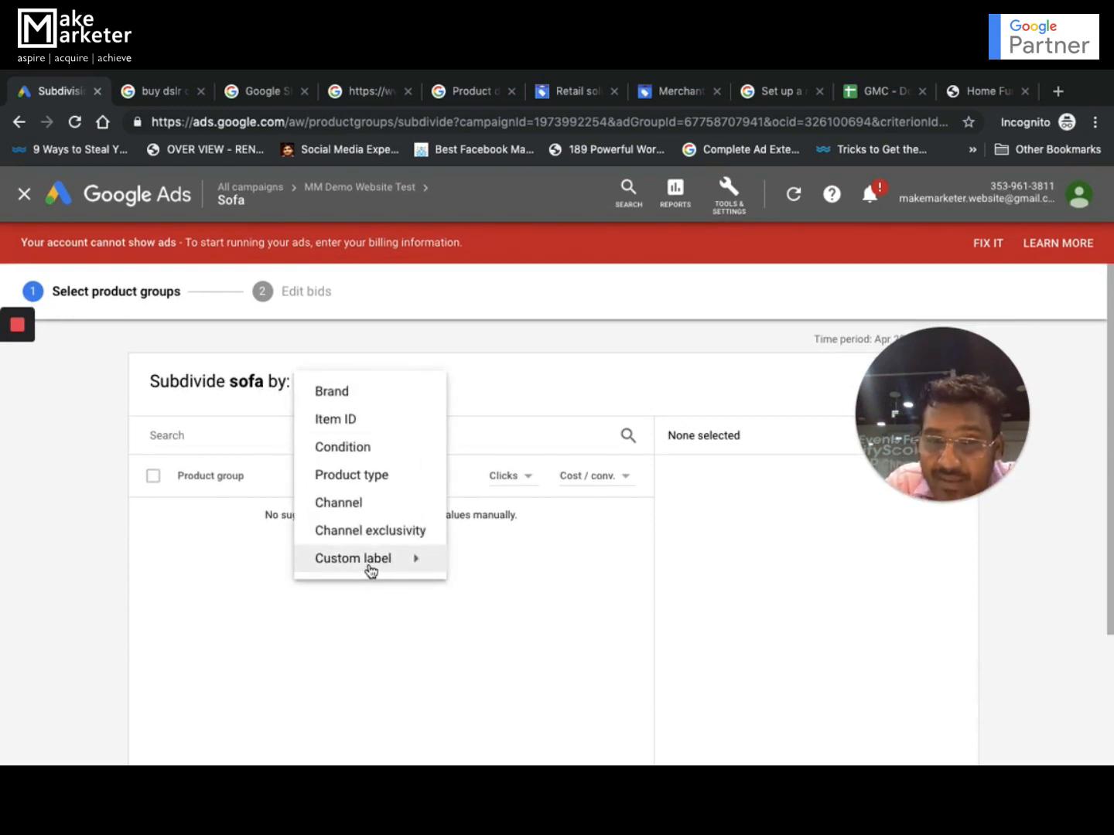
{"action": "mouse_move", "coordinate": [368, 560]}
{"action": "left_click", "coordinate": [498, 567]}
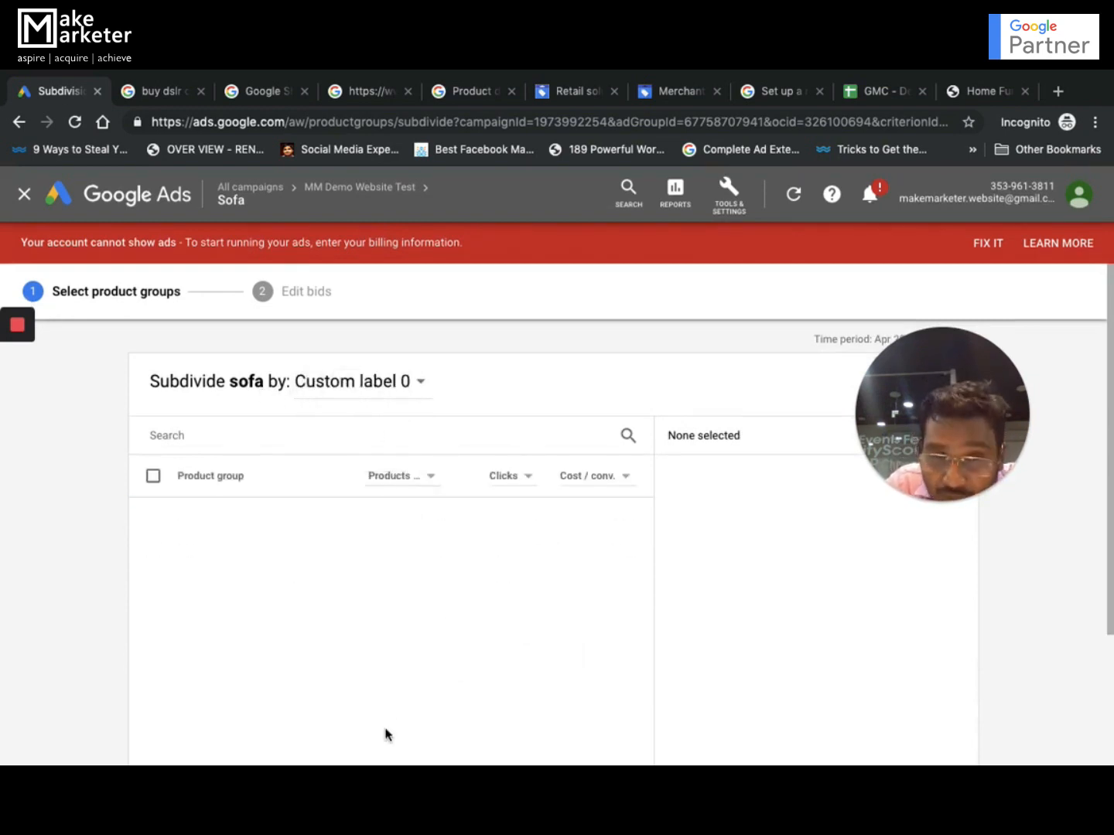
{"action": "scroll", "coordinate": [385, 735], "scroll_direction": "down", "scroll_amount": 1}
{"action": "left_click", "coordinate": [153, 496]}
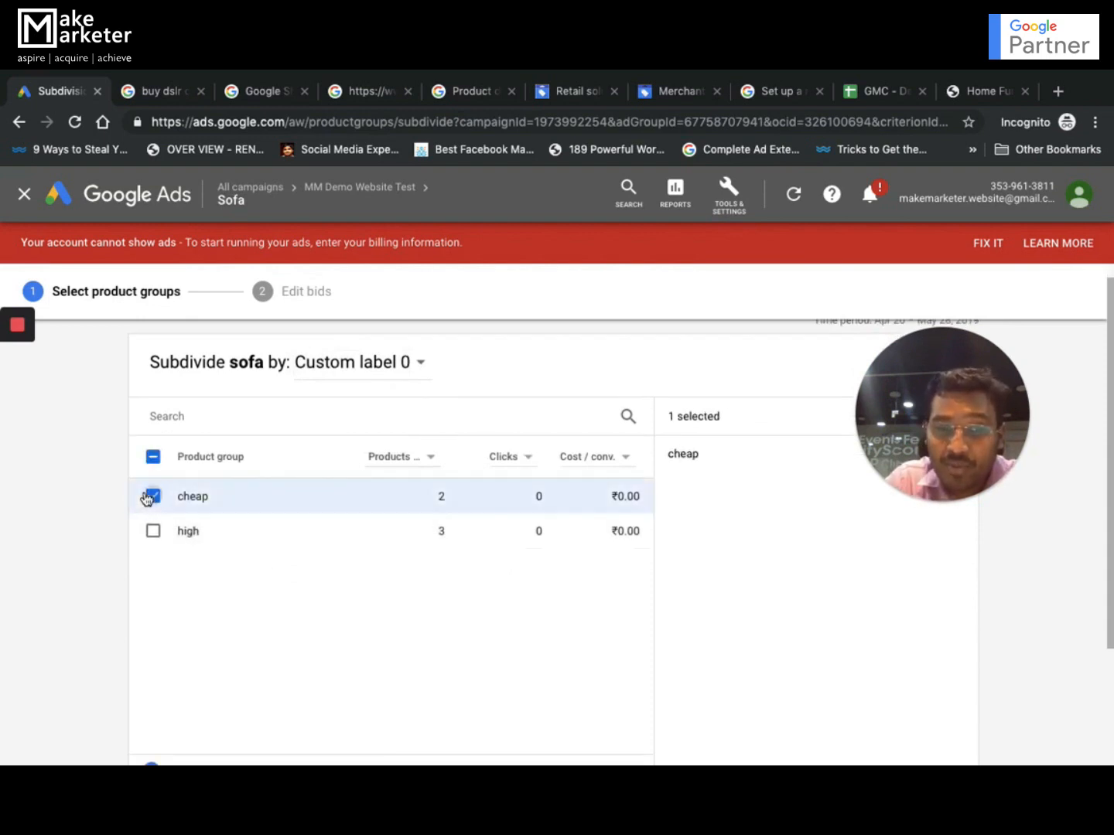
{"action": "left_click", "coordinate": [153, 531]}
{"action": "scroll", "coordinate": [276, 568], "scroll_direction": "down", "scroll_amount": 2}
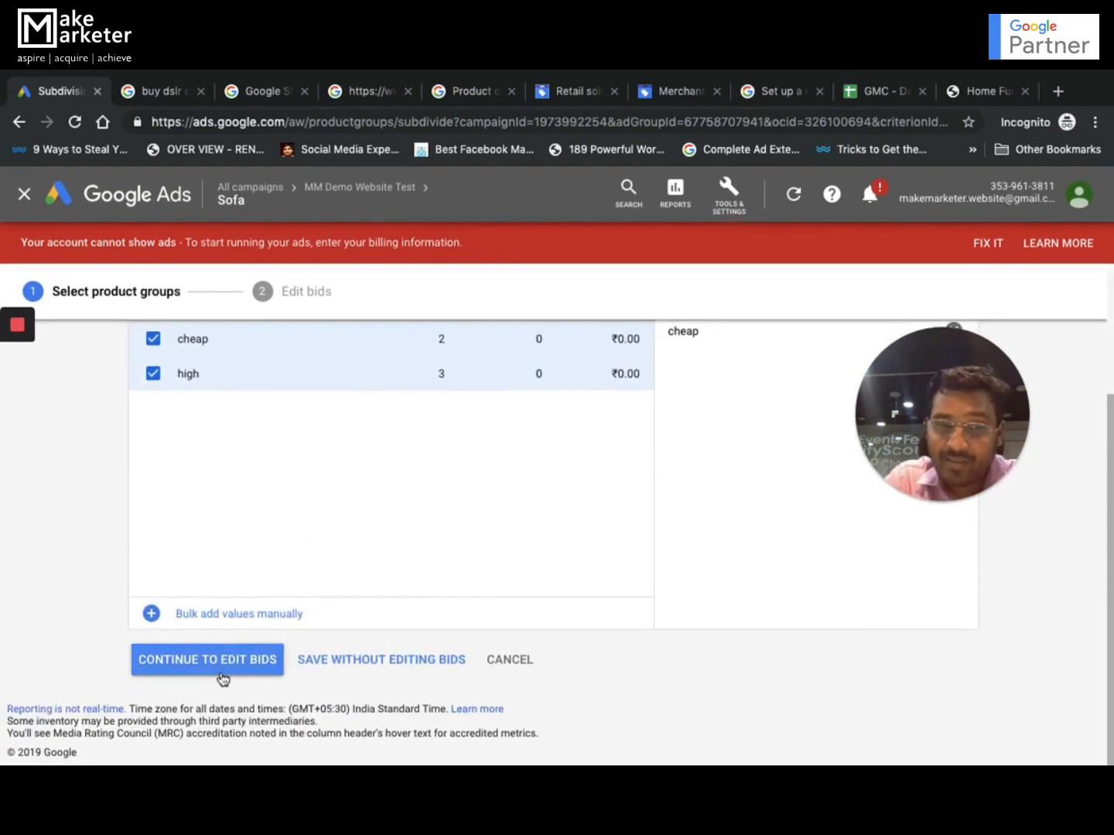
{"action": "left_click", "coordinate": [233, 666]}
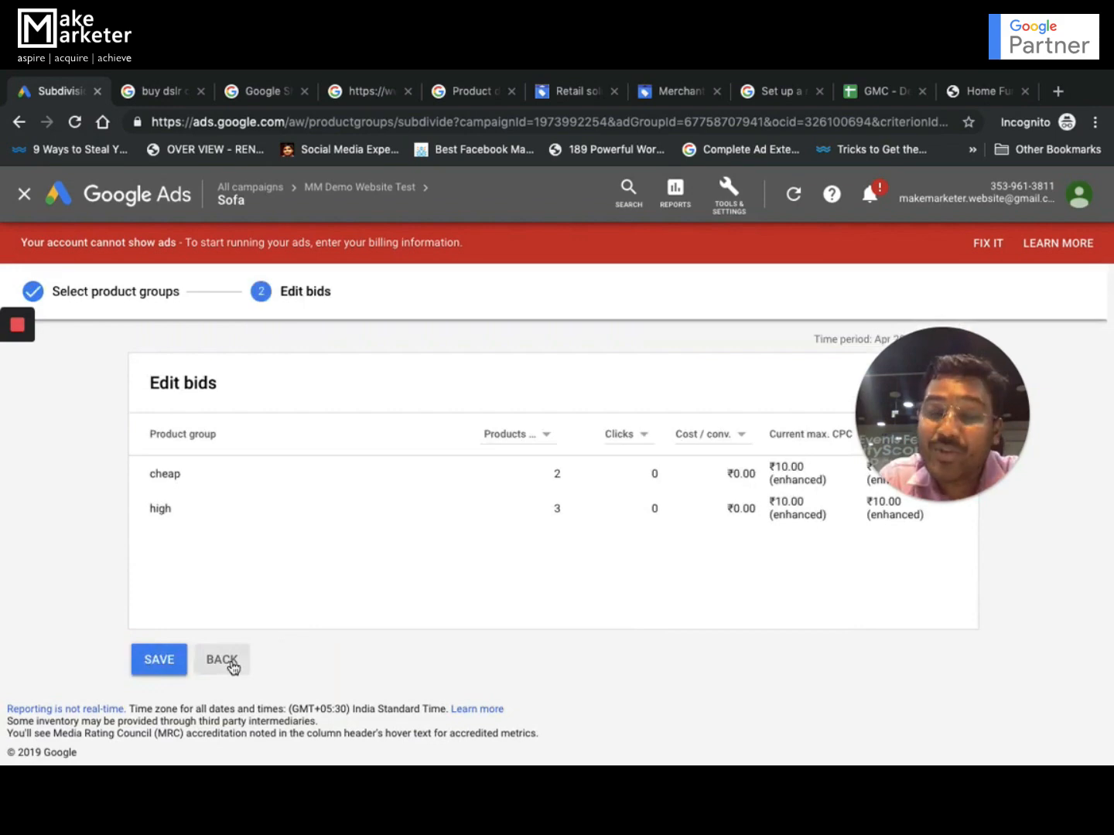
{"action": "left_click", "coordinate": [142, 661]}
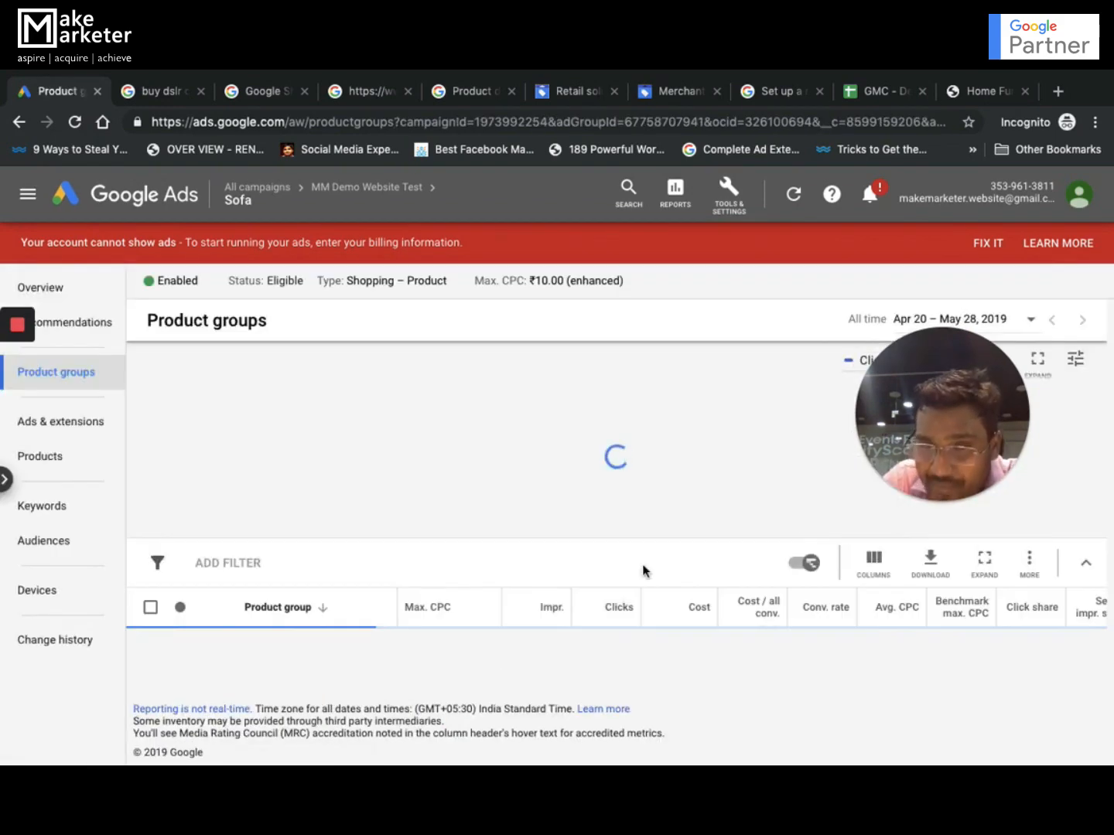
Set the Max. CPC of the high product group under sofa to ₹40 and save it.
{"action": "scroll", "coordinate": [501, 656], "scroll_direction": "down", "scroll_amount": 3}
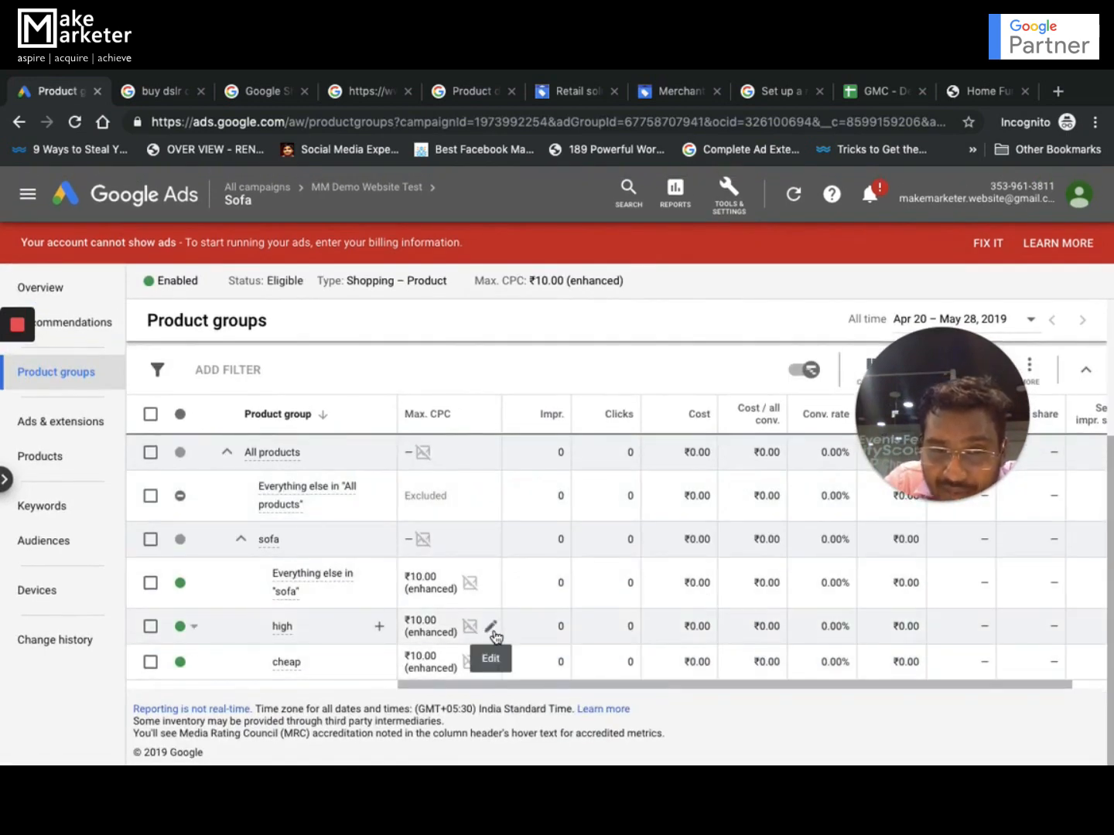
{"action": "left_click", "coordinate": [492, 629]}
{"action": "left_click", "coordinate": [457, 655]}
{"action": "key", "text": "BackSpace"}
{"action": "type", "text": "40"}
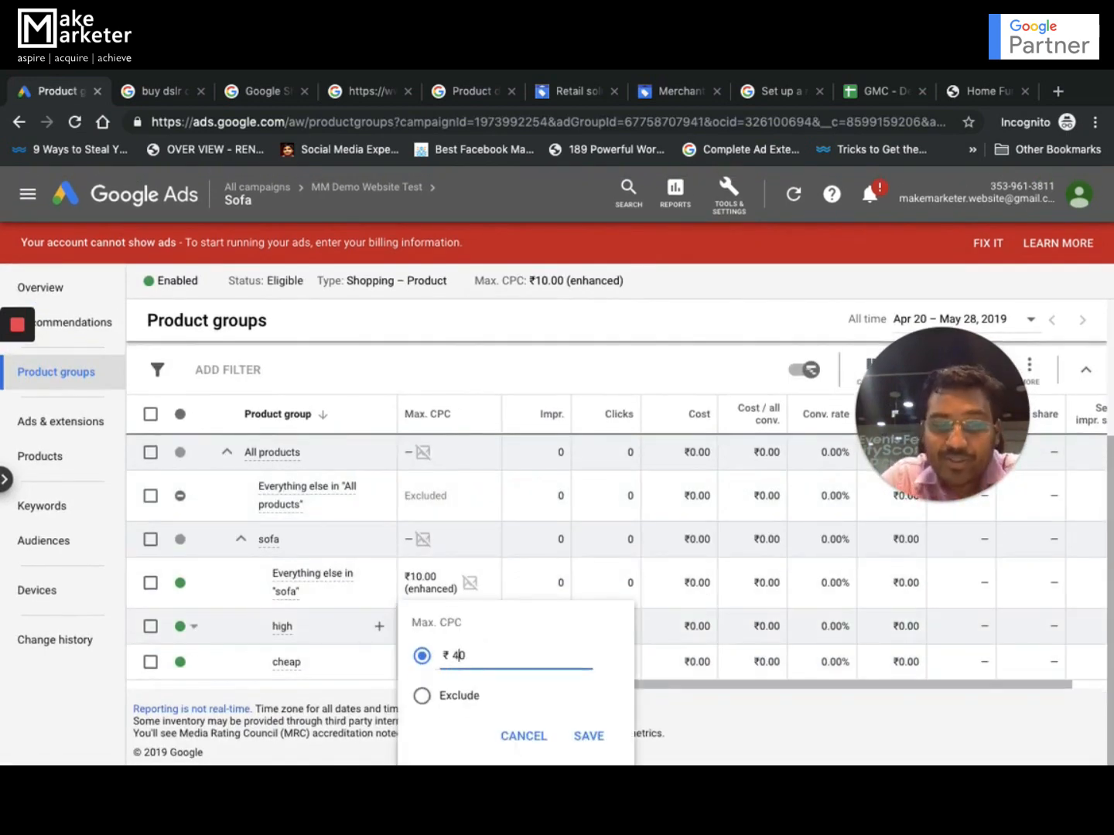
{"action": "left_click", "coordinate": [588, 735]}
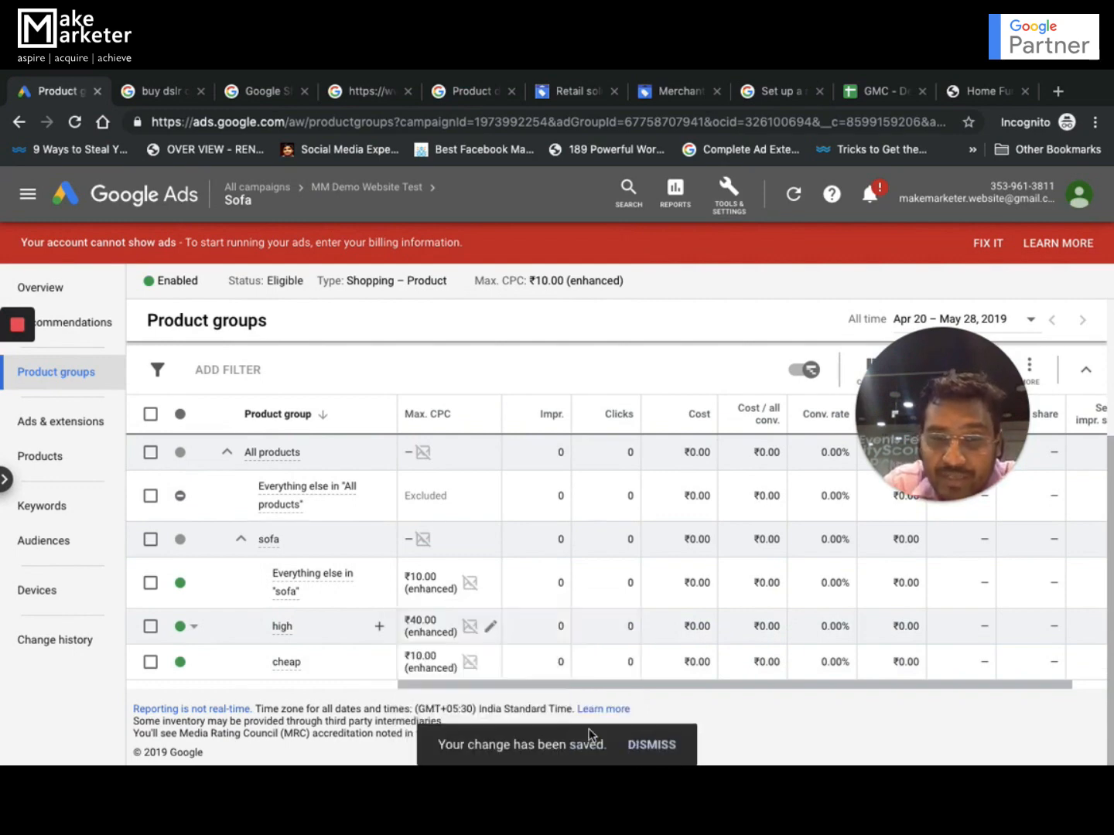
Set the Max. CPC of the cheap product group under sofa to ₹20 and save it.
{"action": "left_click", "coordinate": [491, 662]}
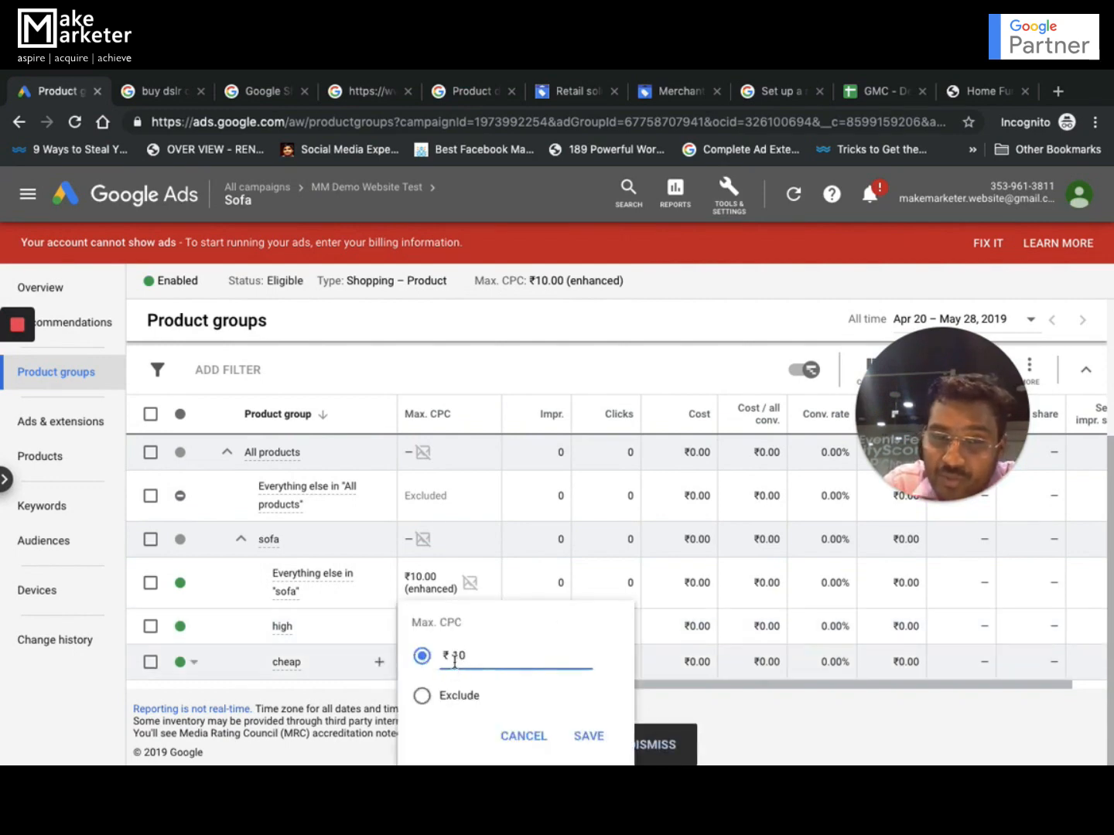
{"action": "left_click", "coordinate": [457, 655]}
{"action": "key", "text": "BackSpace"}
{"action": "type", "text": "2"}
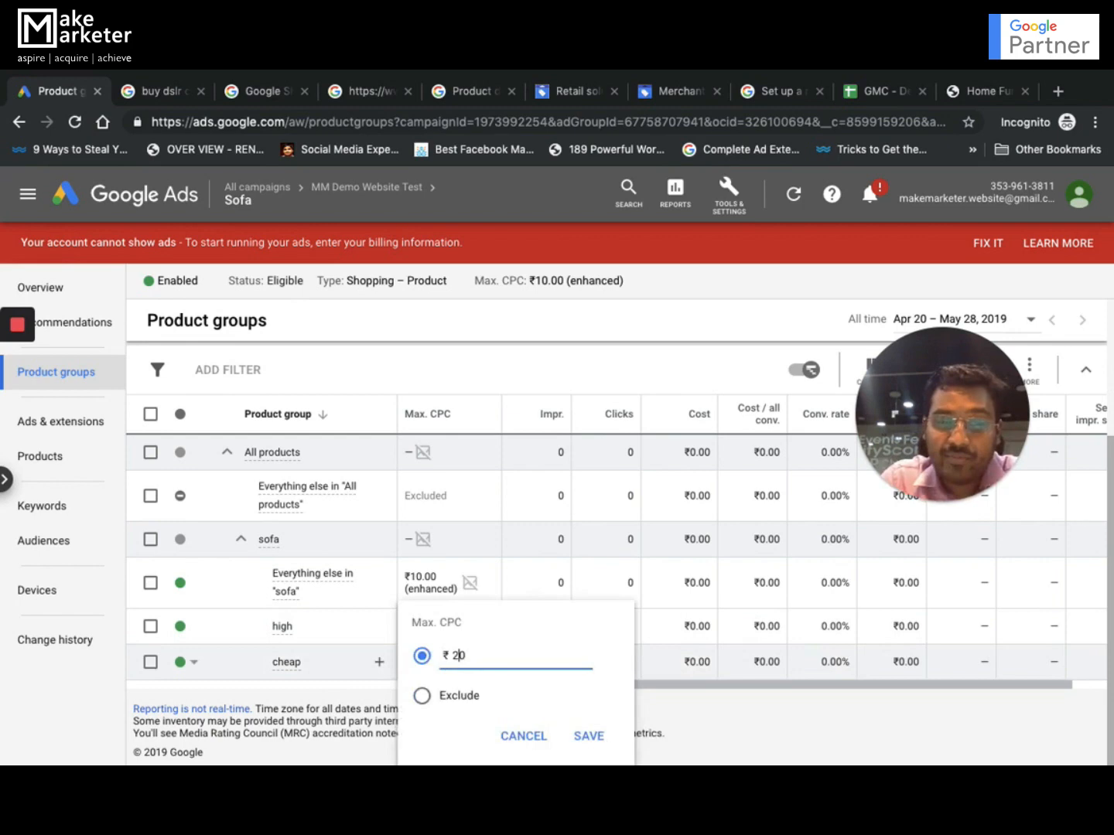
{"action": "left_click", "coordinate": [607, 736]}
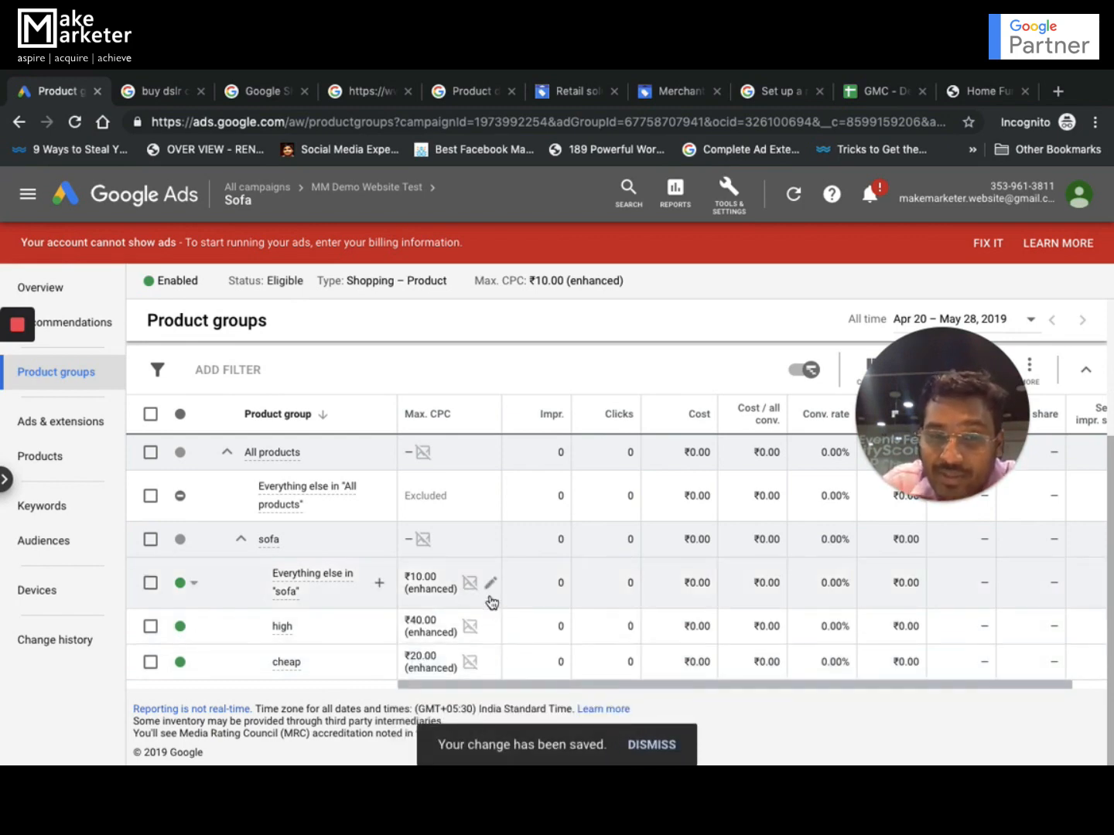
Exclude the Everything else in "sofa" group from bidding and save the change.
{"action": "left_click", "coordinate": [492, 592]}
{"action": "left_click", "coordinate": [464, 654]}
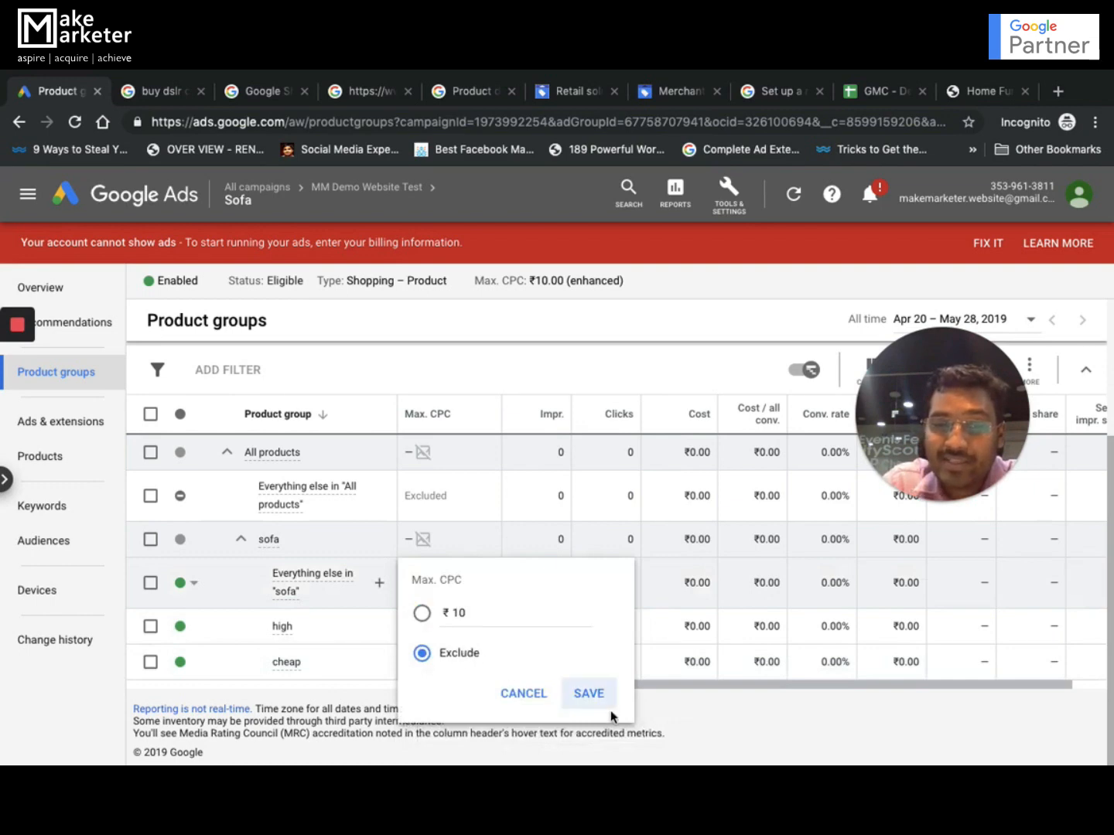
{"action": "left_click", "coordinate": [589, 693]}
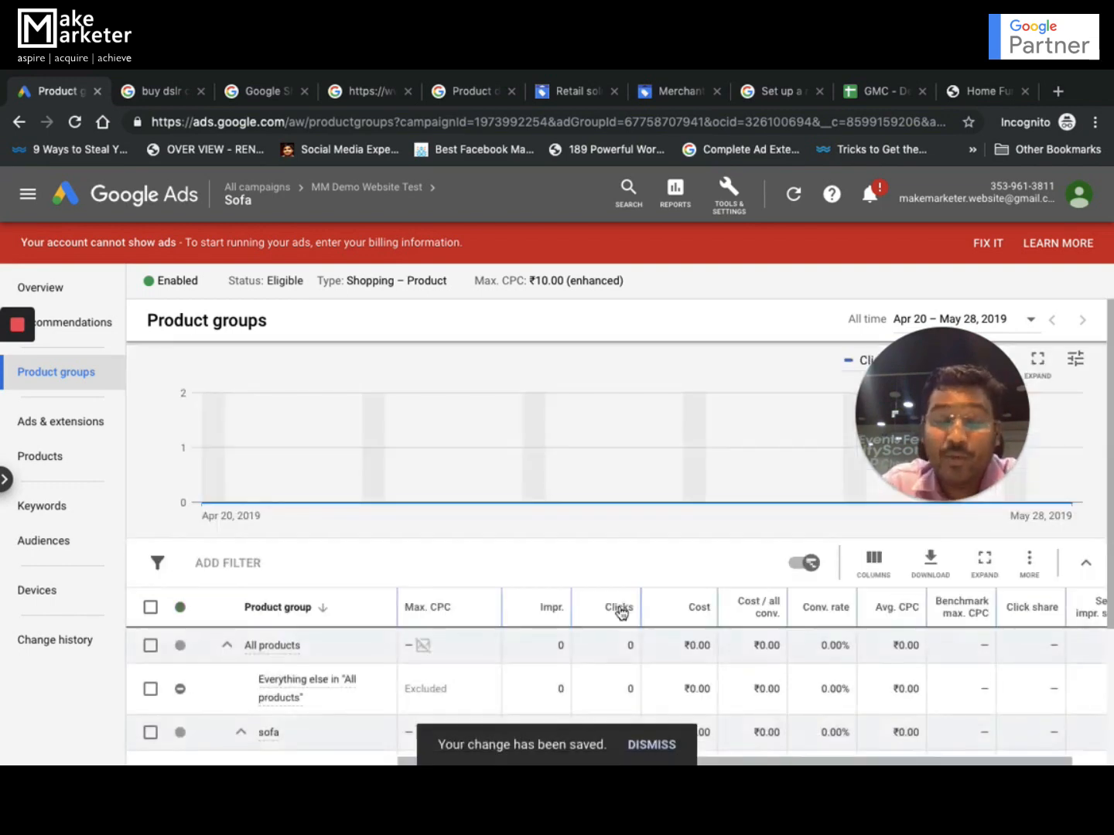
{"action": "scroll", "coordinate": [618, 605], "scroll_direction": "down", "scroll_amount": 3}
Review the custom_label_0 column and the empty column beside it in the GMC - Demo Shop Products spreadsheet, and return to the Google Ads product groups.
{"action": "left_click", "coordinate": [885, 91]}
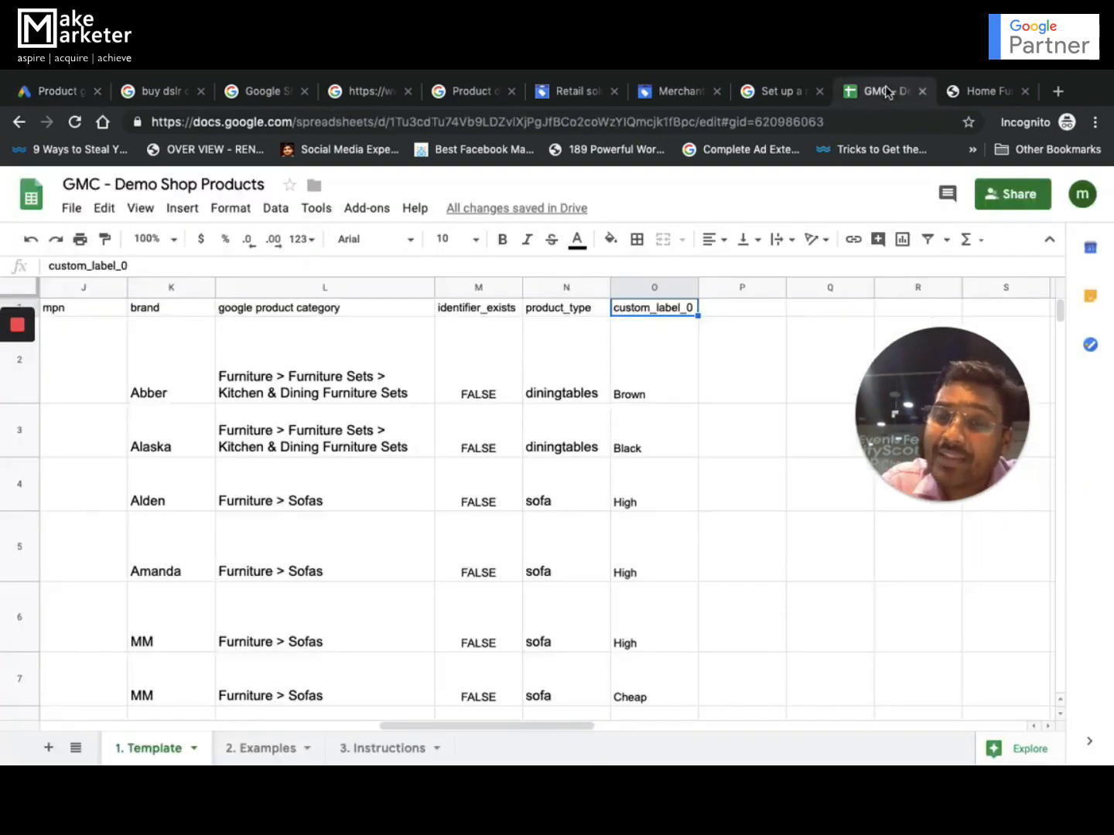
{"action": "left_click", "coordinate": [755, 310]}
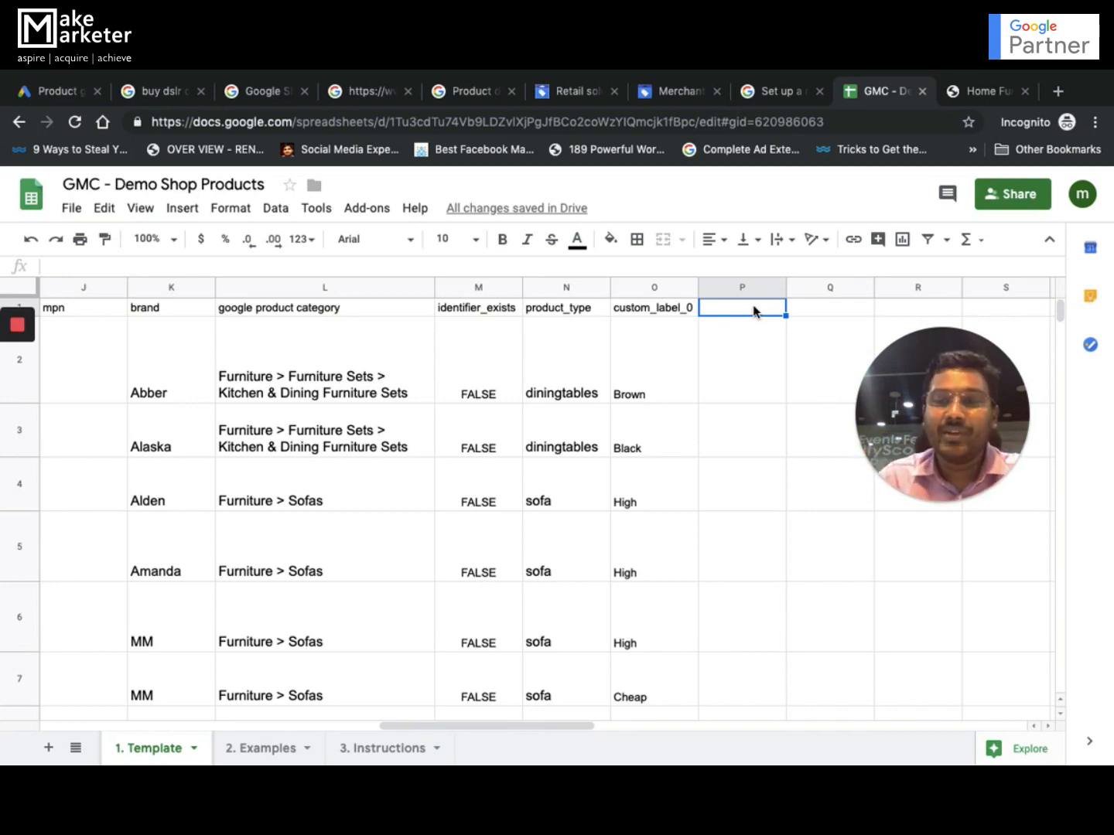
{"action": "left_click", "coordinate": [62, 92]}
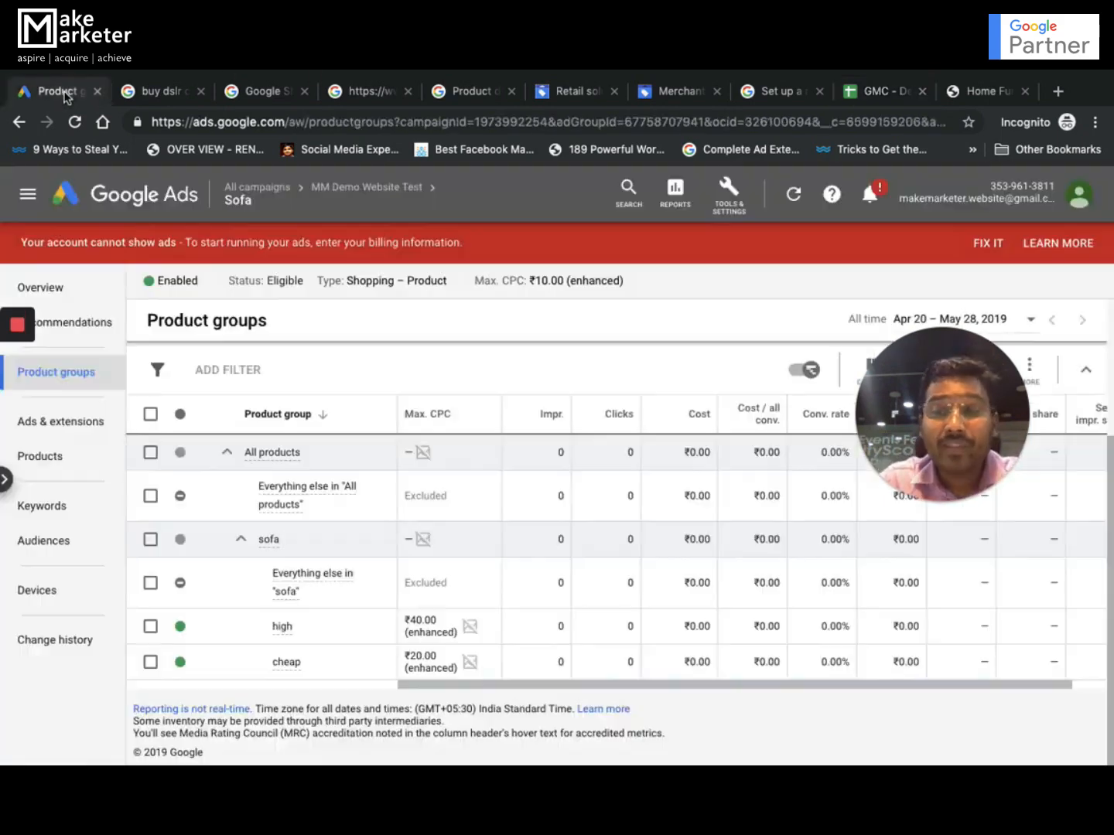
{"action": "mouse_move", "coordinate": [424, 545]}
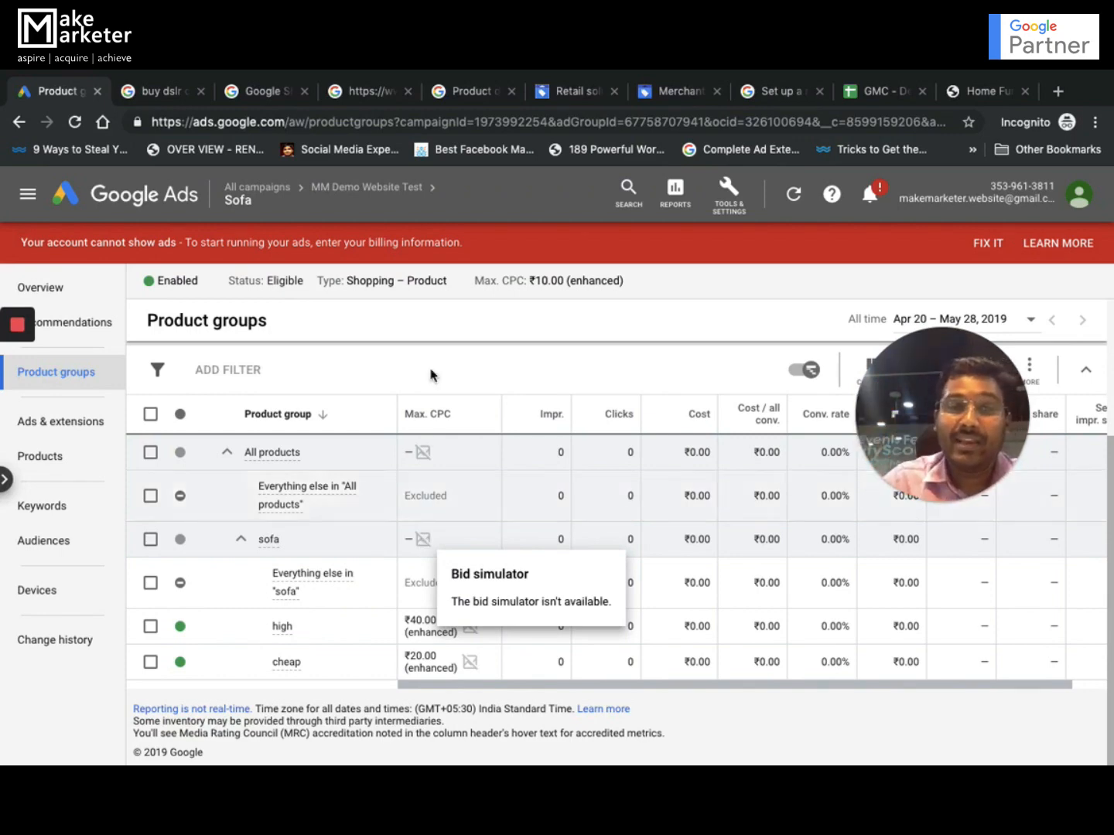
Review the sponsored Shopping listings in the "buy dslr cameras" Google results and return to the Google Ads product groups.
{"action": "left_click", "coordinate": [151, 90]}
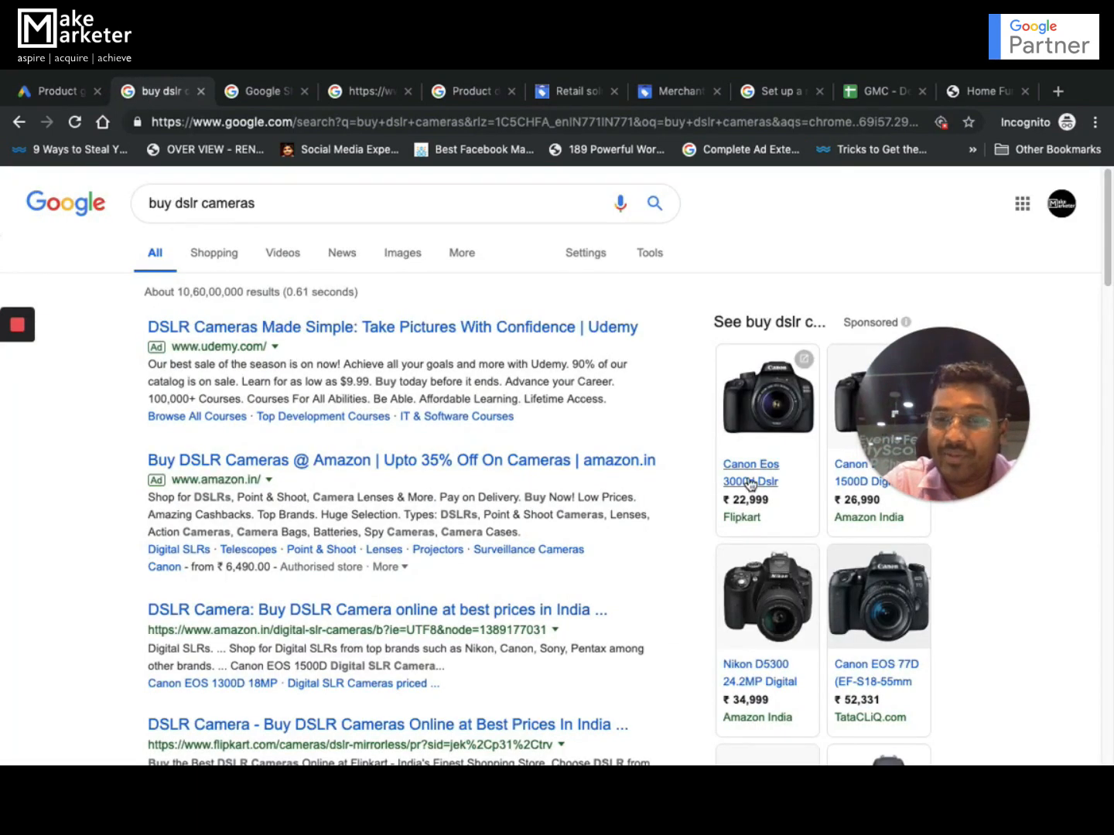
{"action": "left_click_drag", "start_coordinate": [940, 407], "coordinate": [1050, 673]}
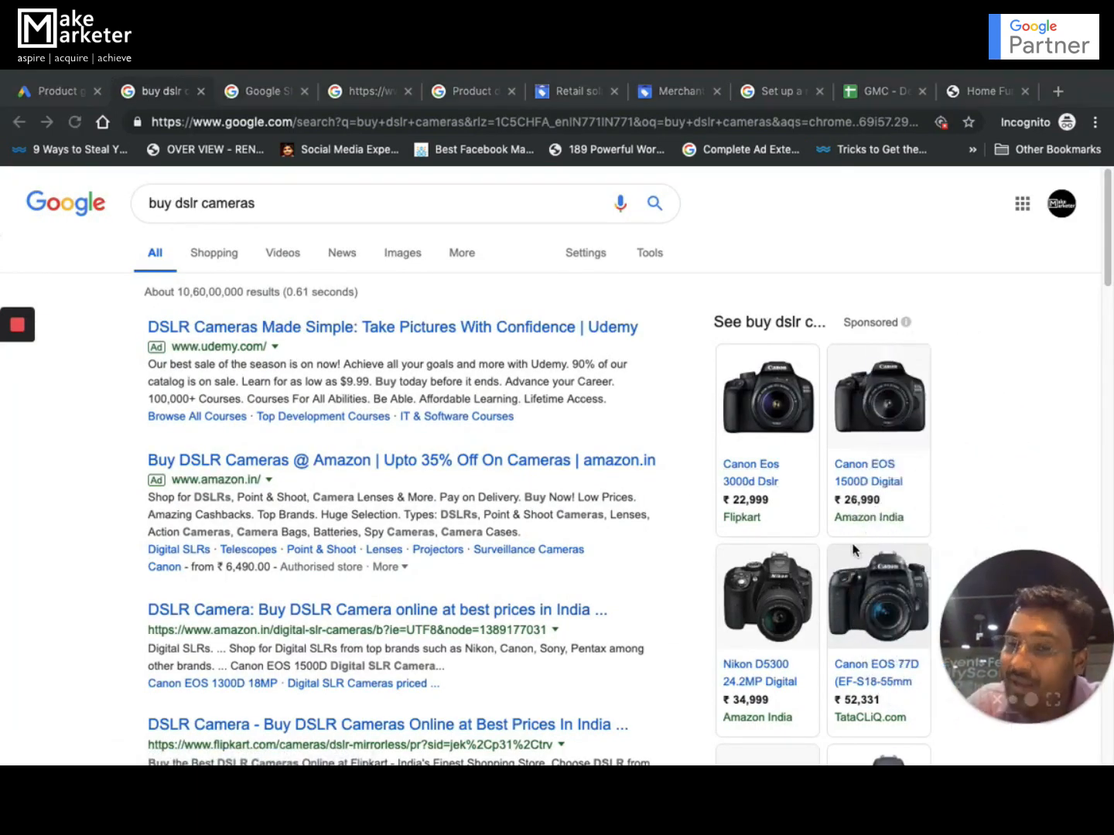
{"action": "left_click", "coordinate": [58, 90]}
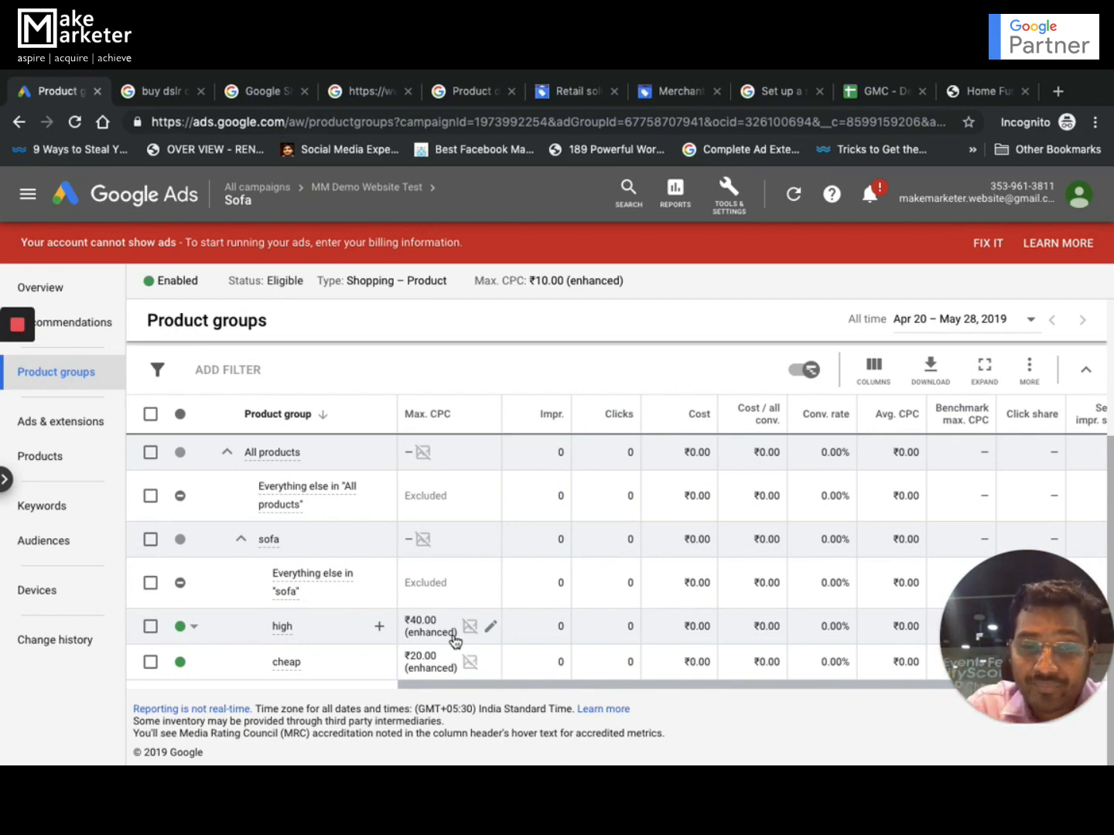
Examine the status of every item in the Sofa ad group's product list, and return to its product groups.
{"action": "scroll", "coordinate": [541, 562], "scroll_direction": "up", "scroll_amount": 1}
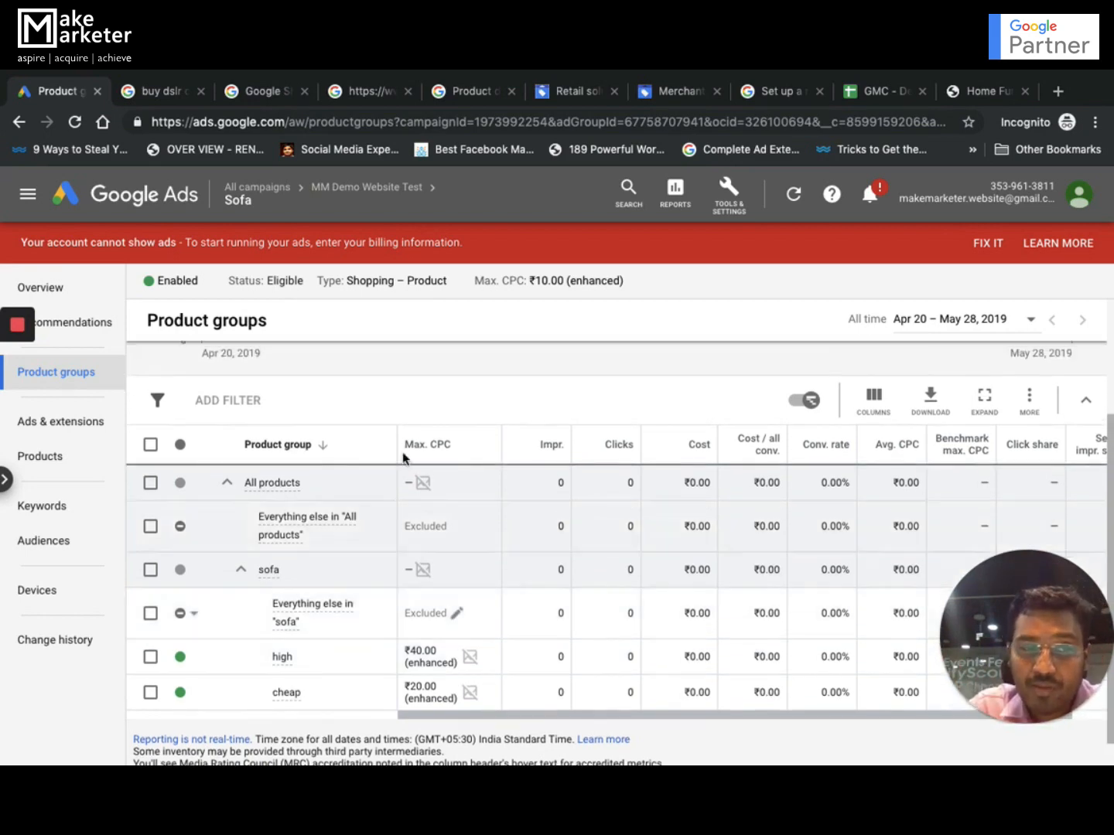
{"action": "left_click", "coordinate": [69, 461]}
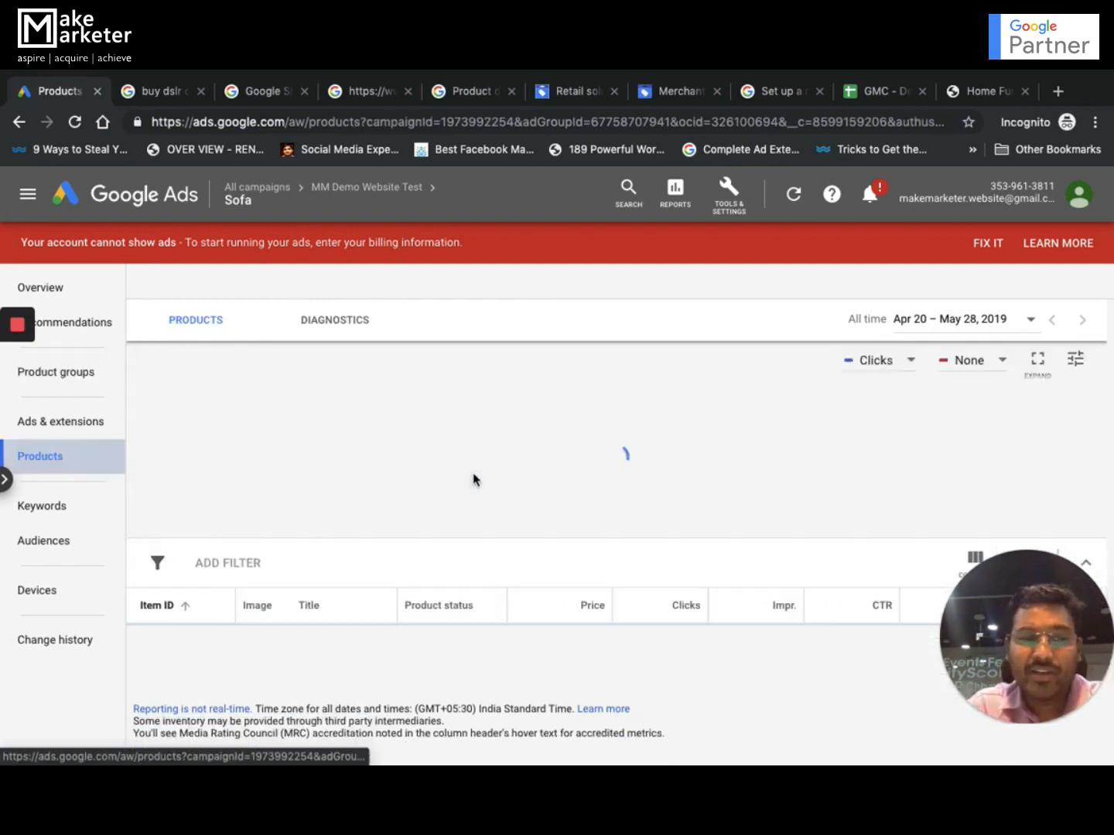
{"action": "scroll", "coordinate": [442, 666], "scroll_direction": "down", "scroll_amount": 5}
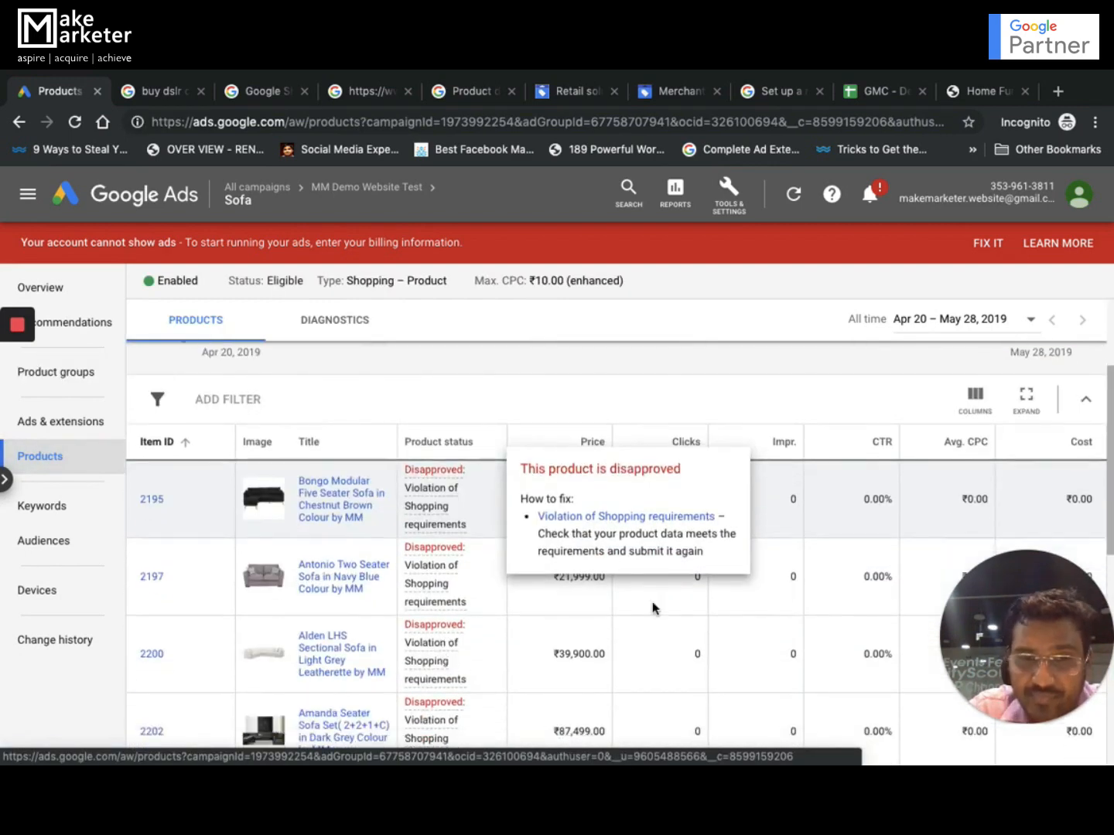
{"action": "scroll", "coordinate": [652, 609], "scroll_direction": "down", "scroll_amount": 7}
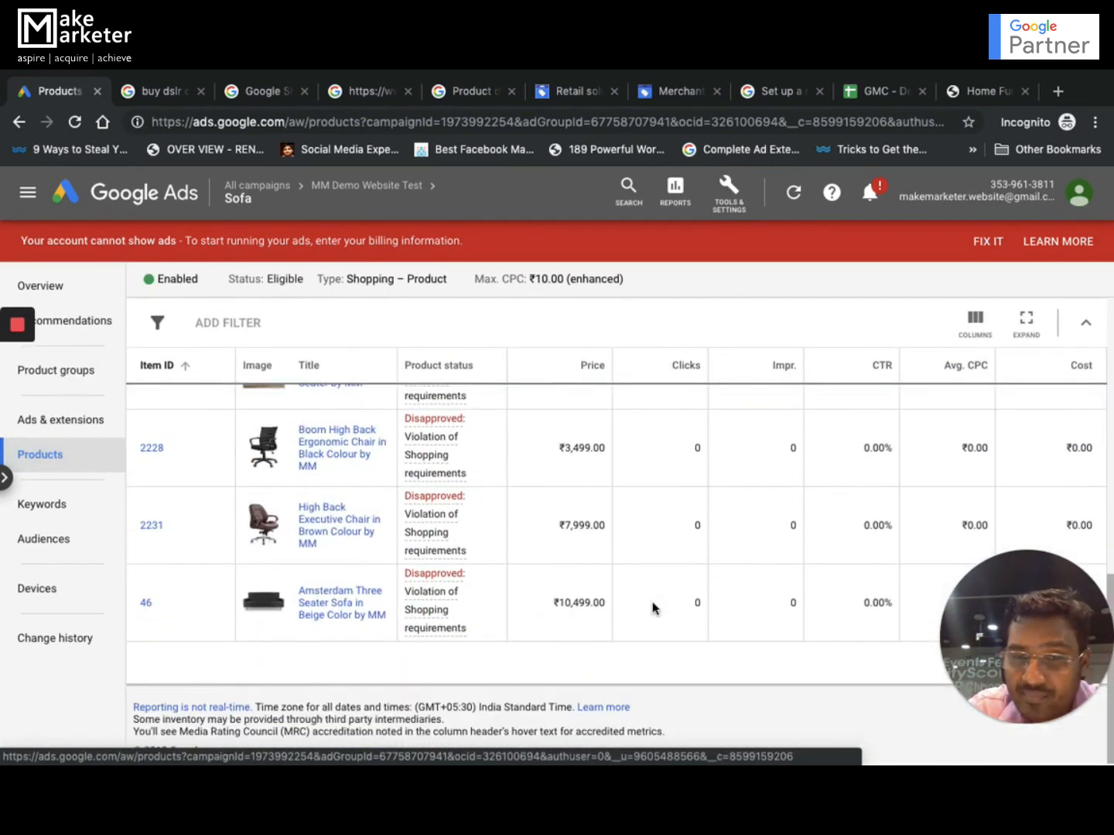
{"action": "scroll", "coordinate": [651, 608], "scroll_direction": "up", "scroll_amount": 8}
{"action": "scroll", "coordinate": [652, 609], "scroll_direction": "up", "scroll_amount": 1}
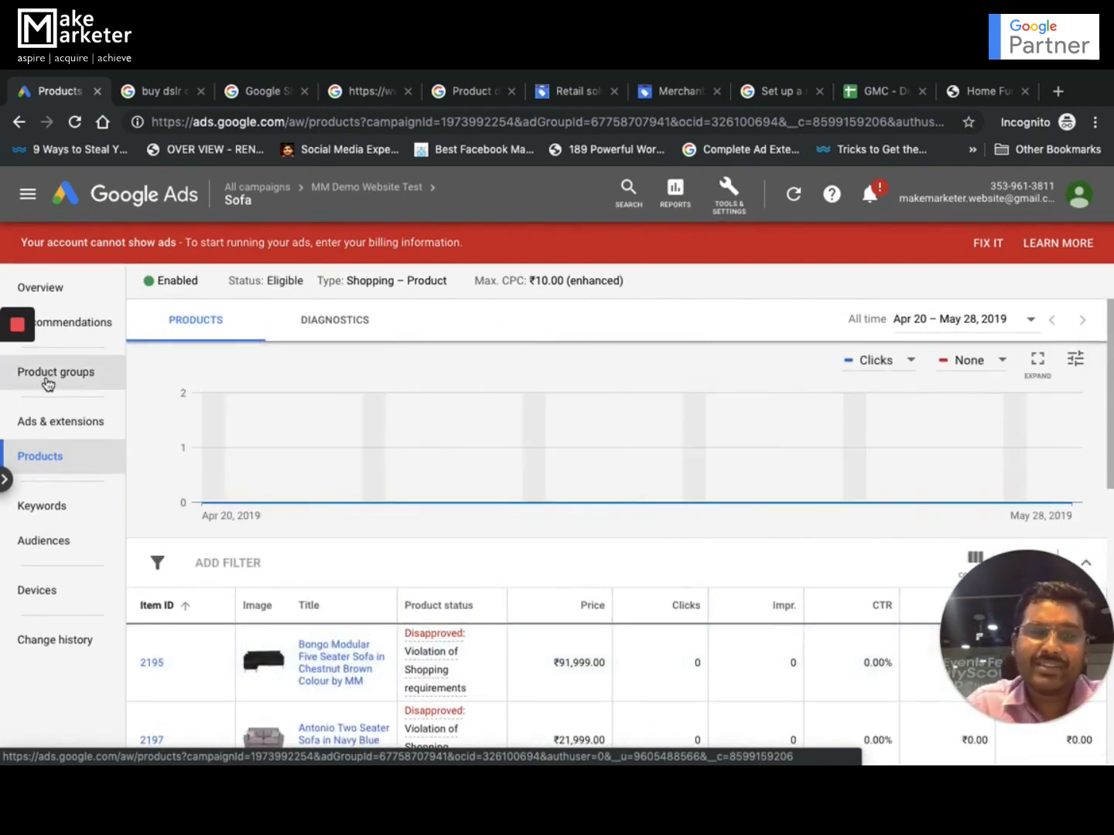
{"action": "left_click", "coordinate": [71, 380]}
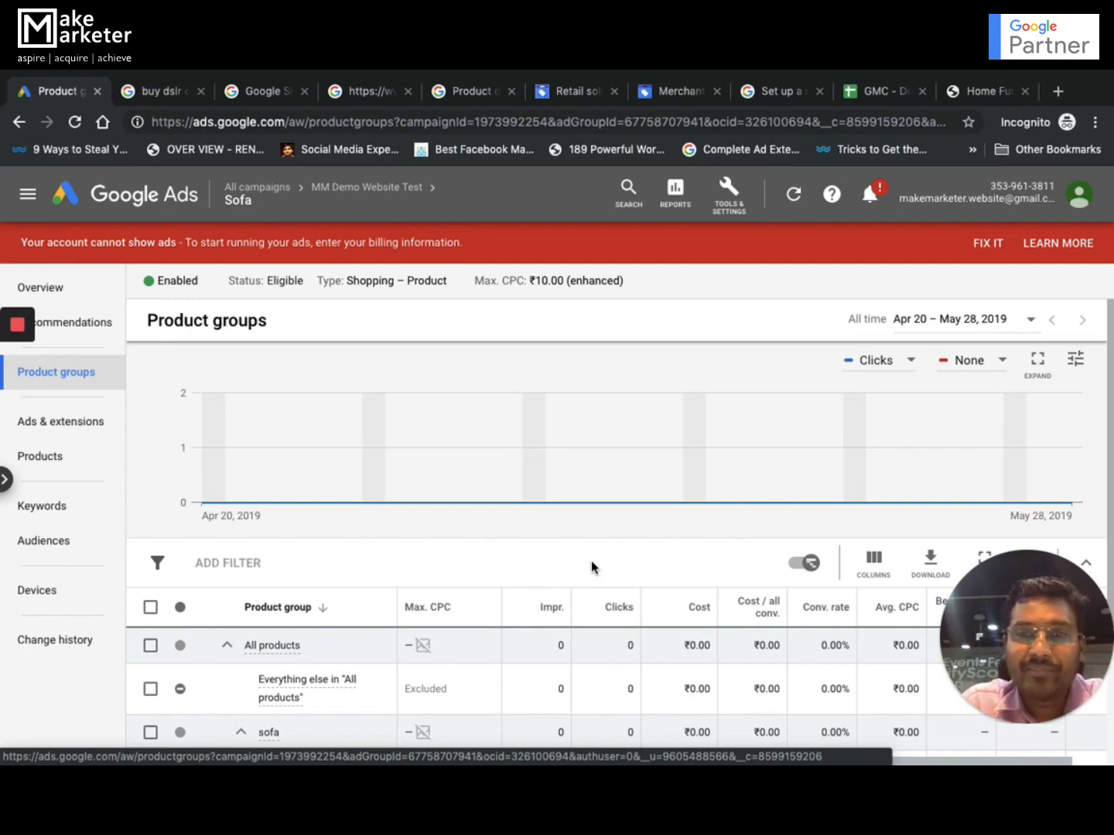
{"action": "mouse_move", "coordinate": [25, 335]}
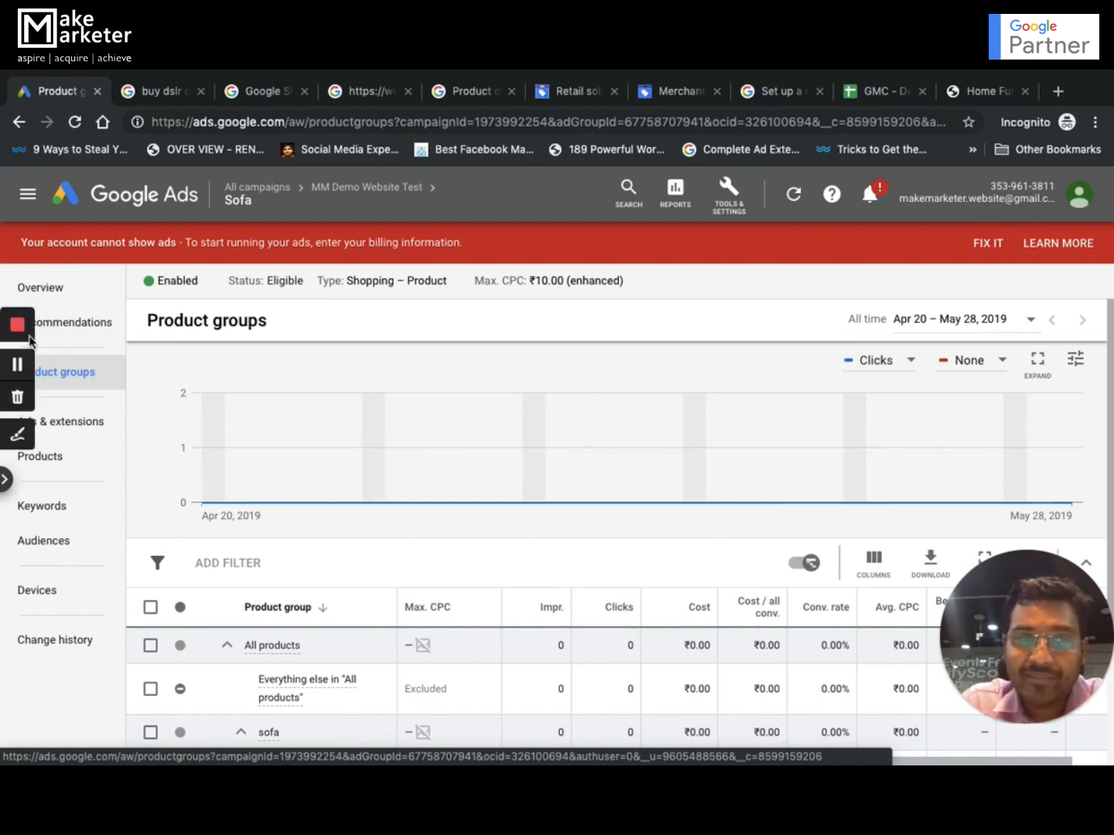